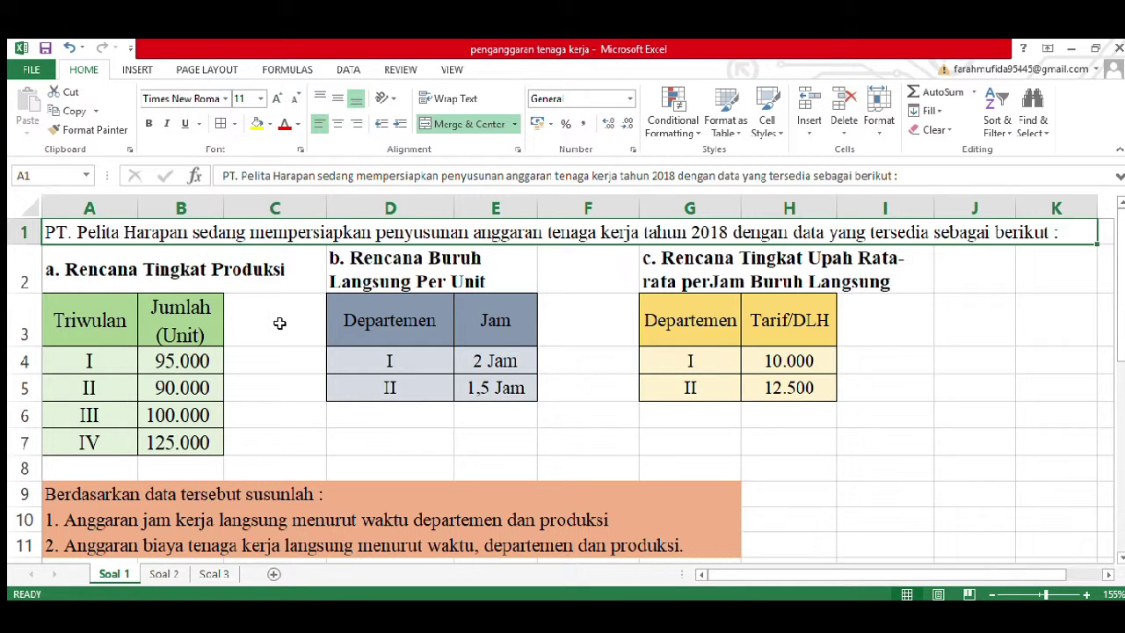
# Review the quarterly production plan and the direct labour hours per unit for Departemen I and II
pyautogui.click(195, 312)
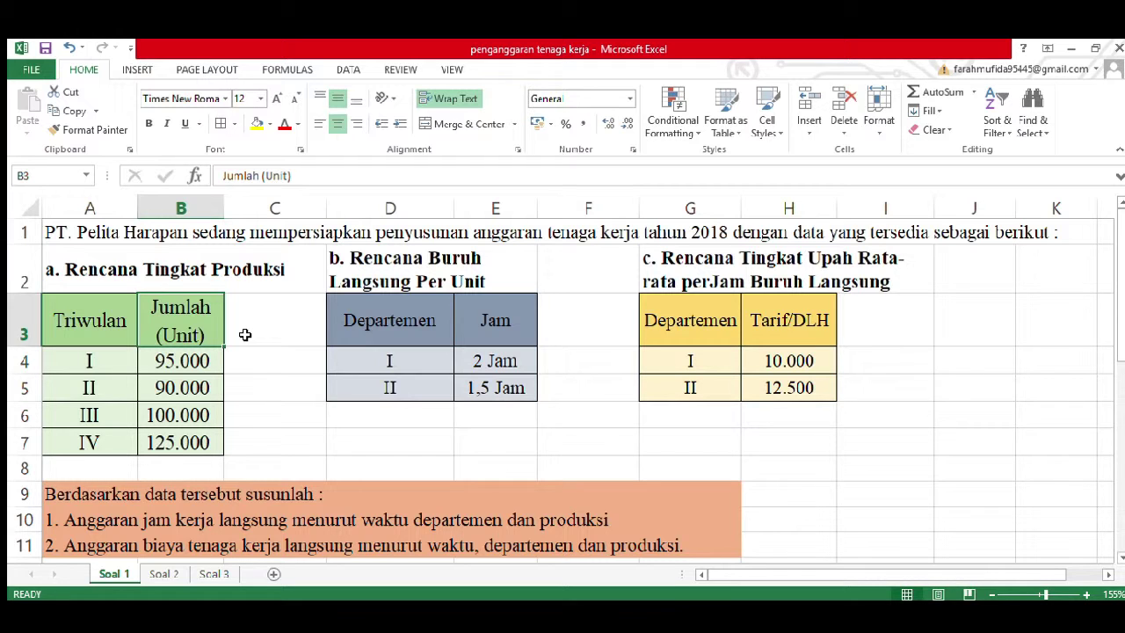
pyautogui.press('Right')
pyautogui.press('Right')
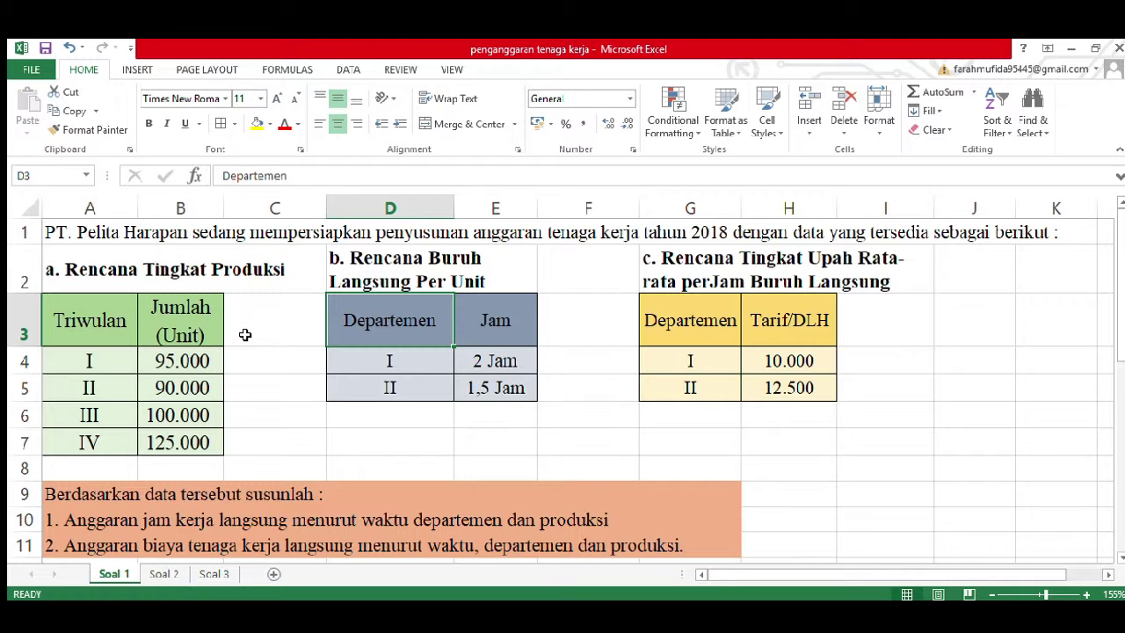
pyautogui.press('Down')
pyautogui.press('Down')
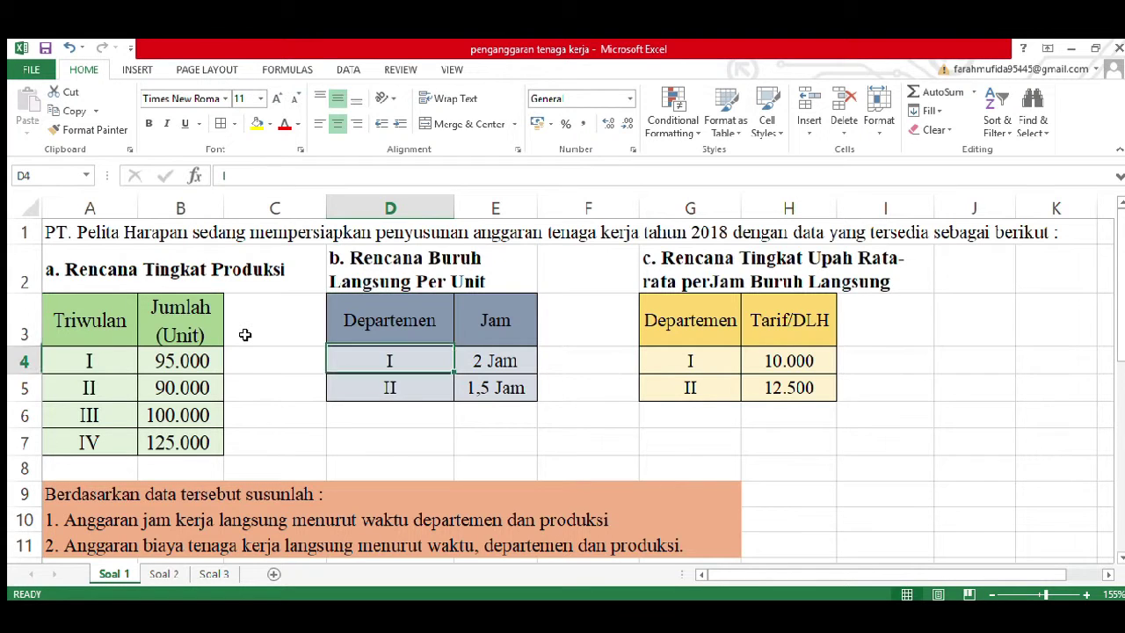
pyautogui.press('Right')
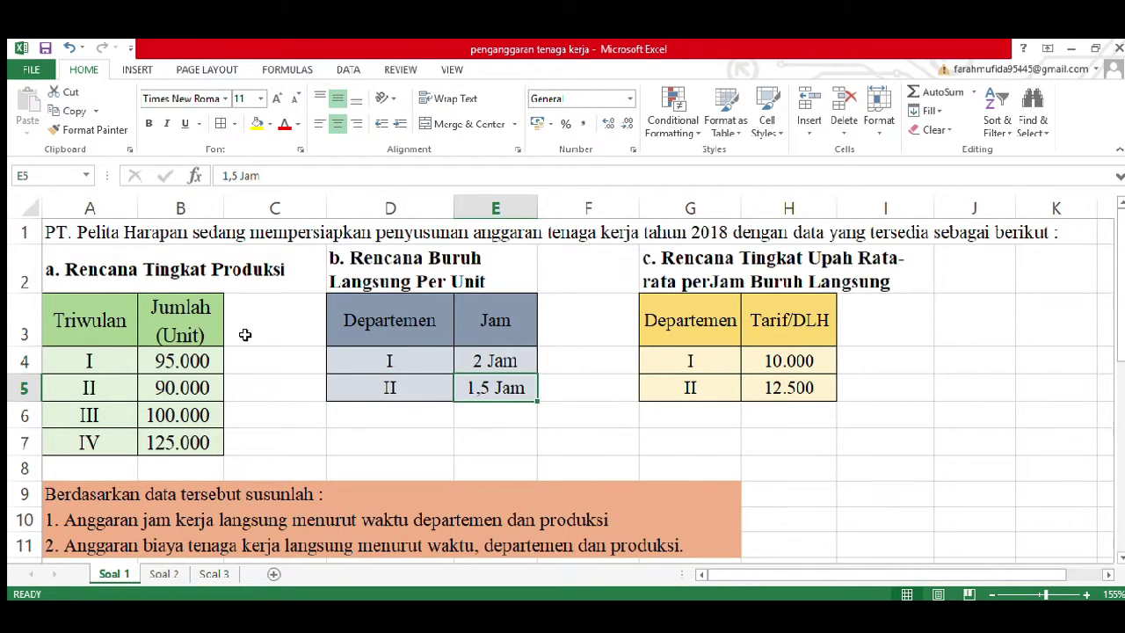
pyautogui.press('Up')
pyautogui.press('Up')
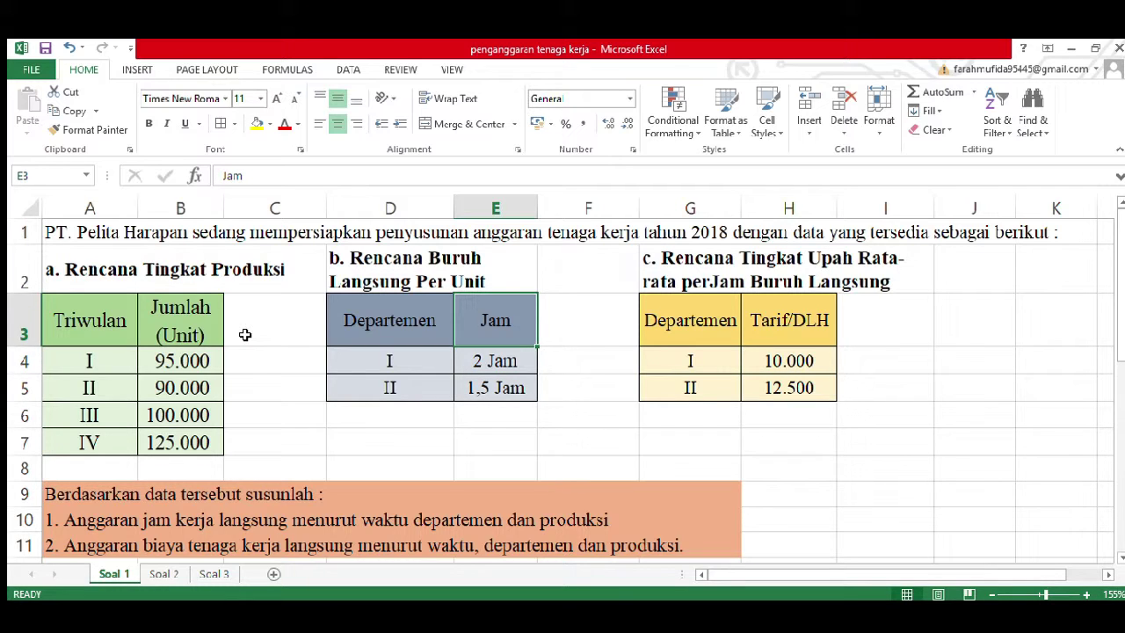
# Review the average direct labour wage rates per hour for both departments in table c
pyautogui.press('Right')
pyautogui.press('Right')
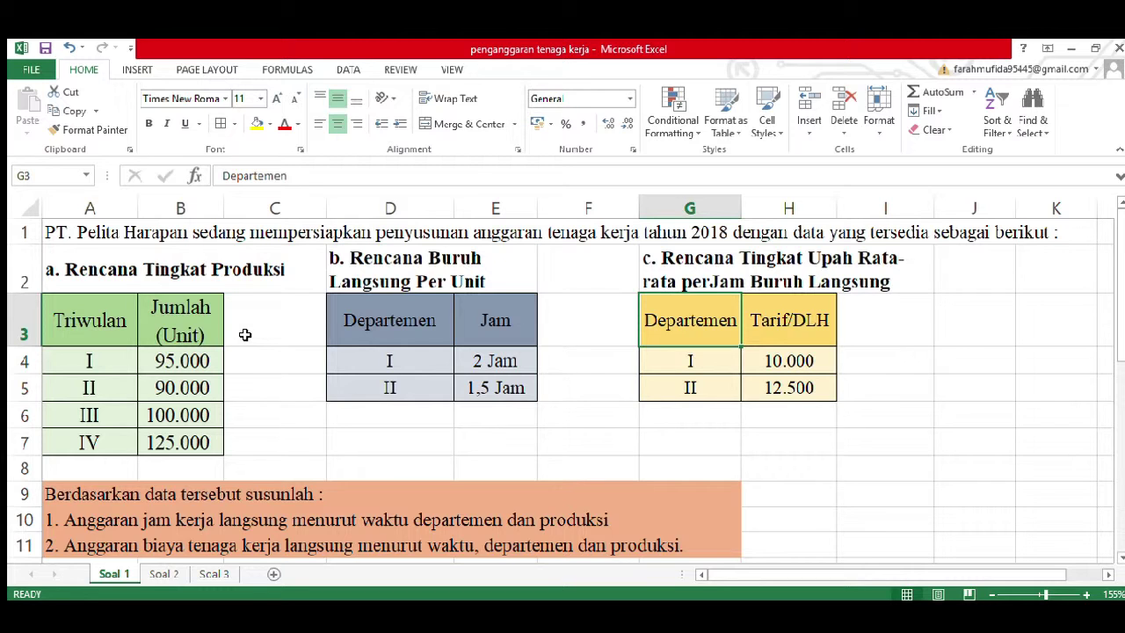
pyautogui.press('Down')
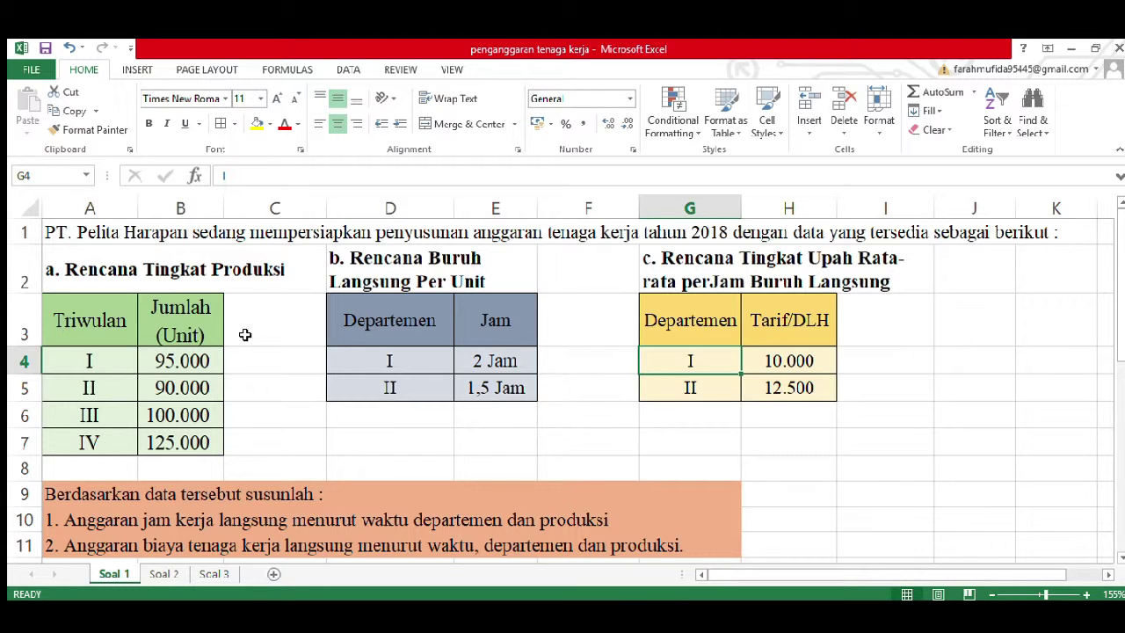
pyautogui.press('Right')
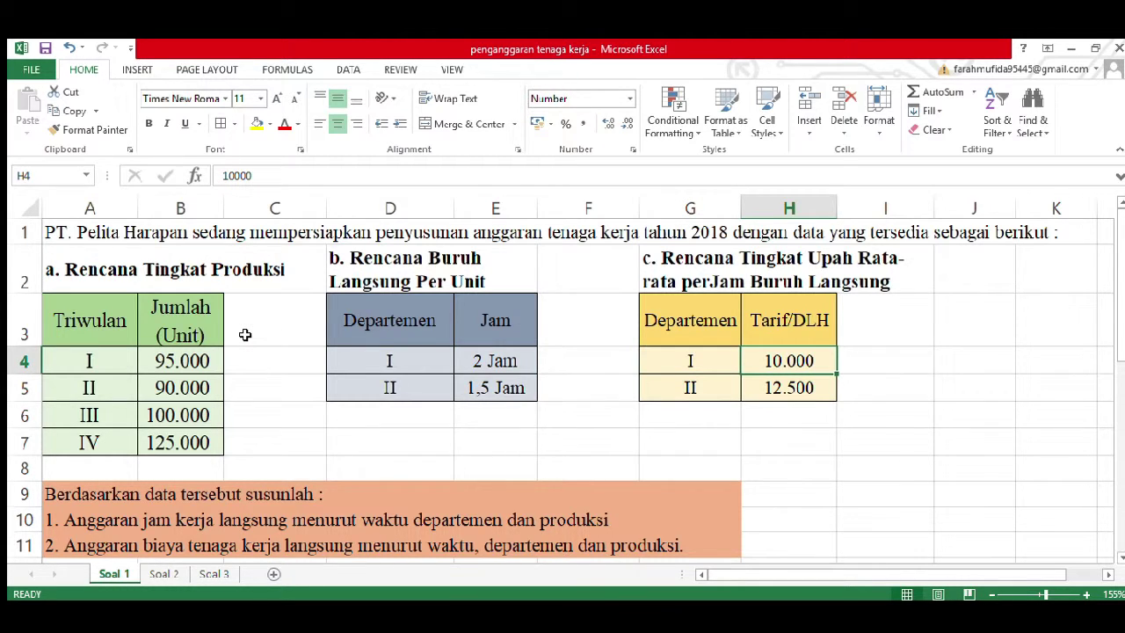
pyautogui.press('Up')
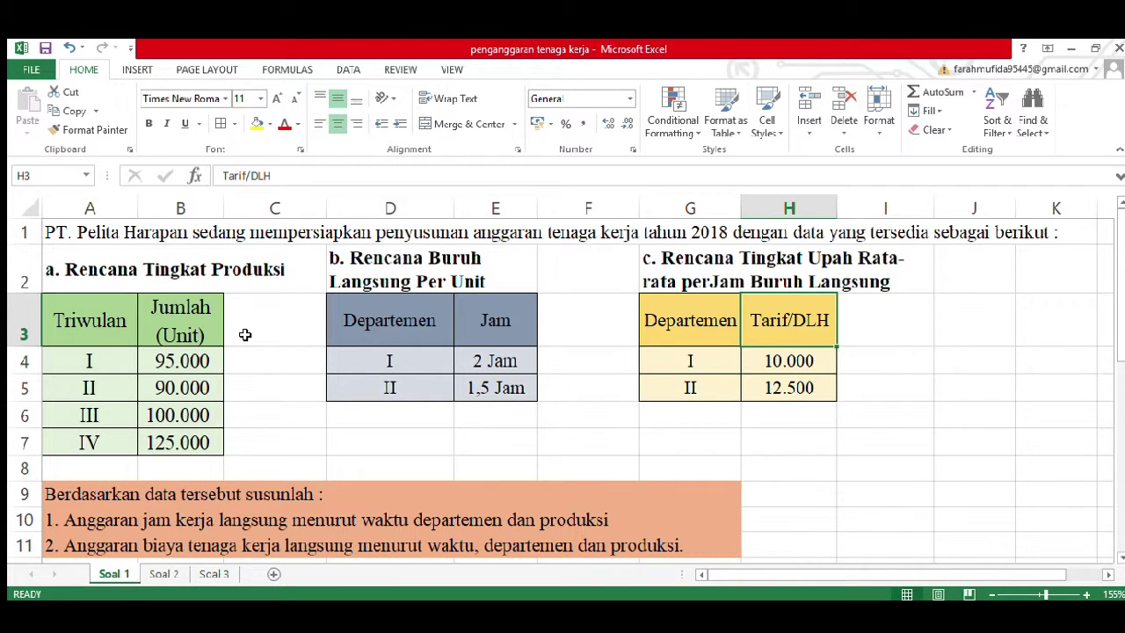
pyautogui.press('Down')
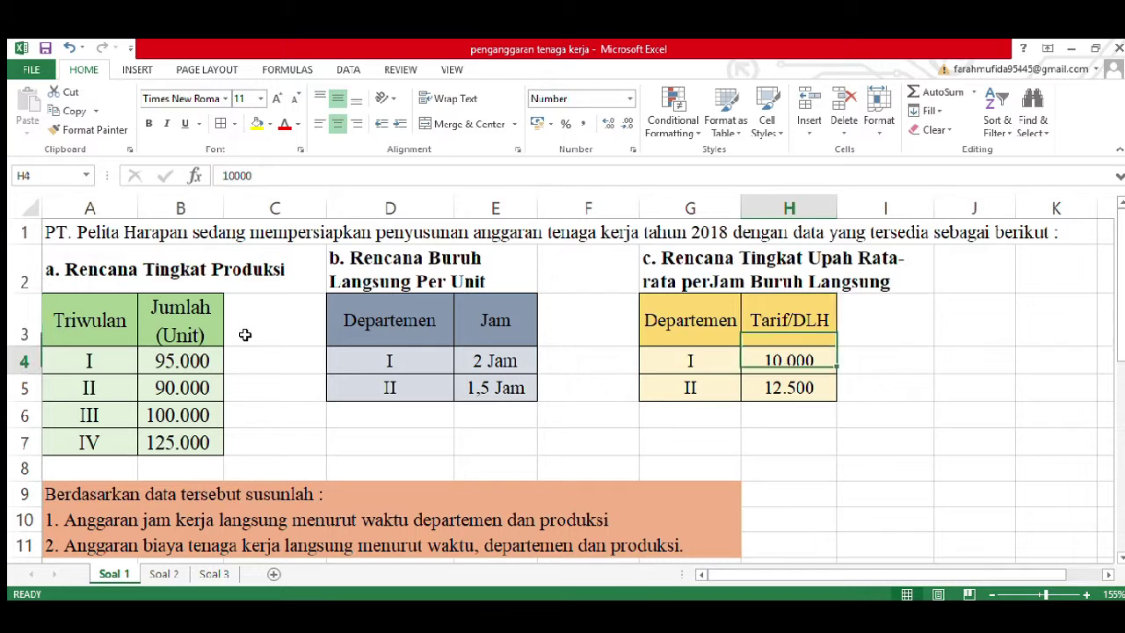
pyautogui.press('Down')
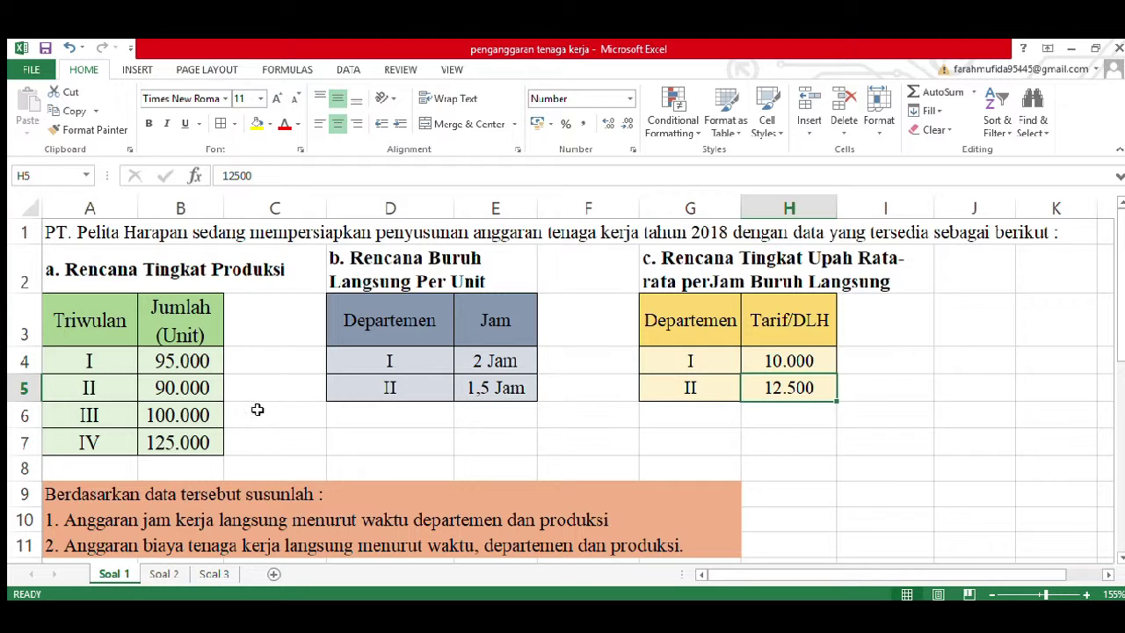
# Read the two budgeting tasks in rows 10 and 11 and match them with the labour-hour and wage-rate tables
pyautogui.click(238, 494)
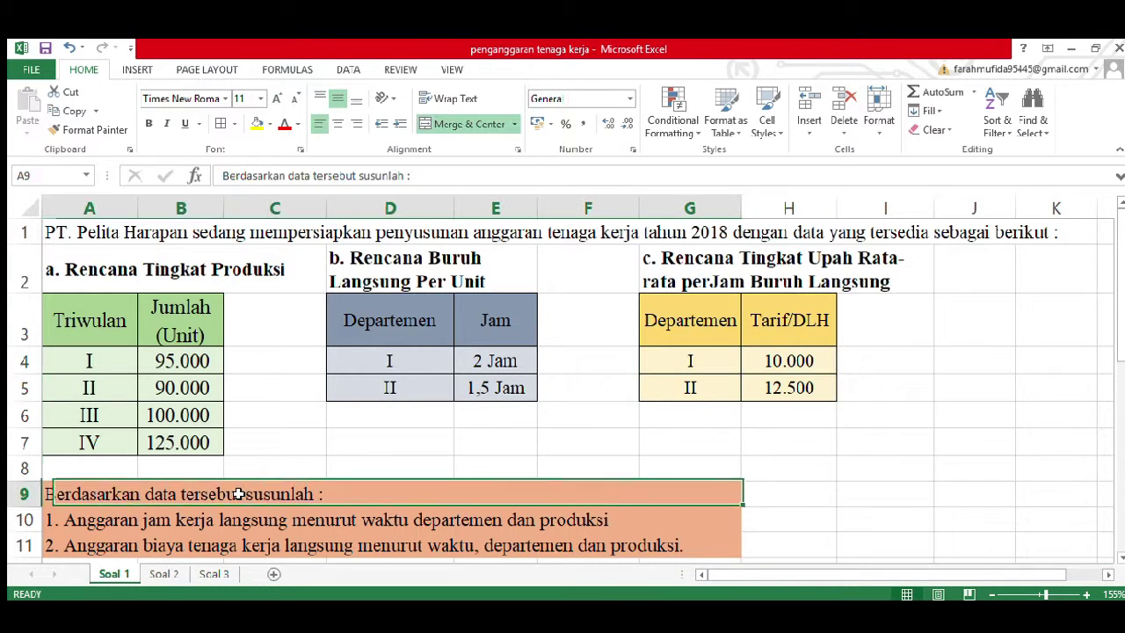
pyautogui.press('Down')
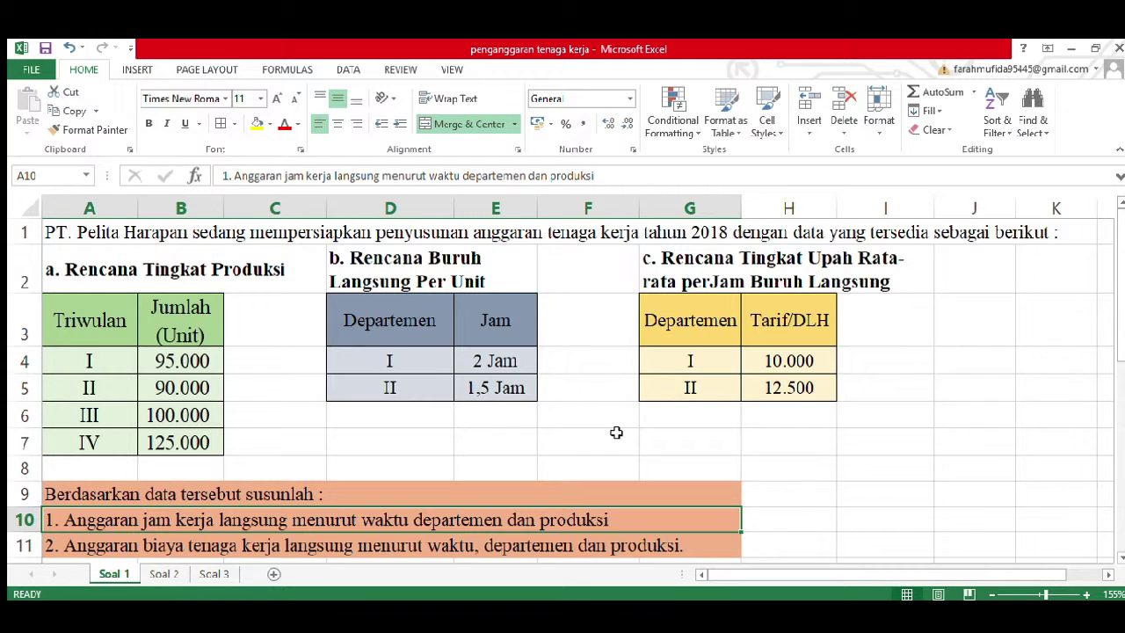
pyautogui.press('Down')
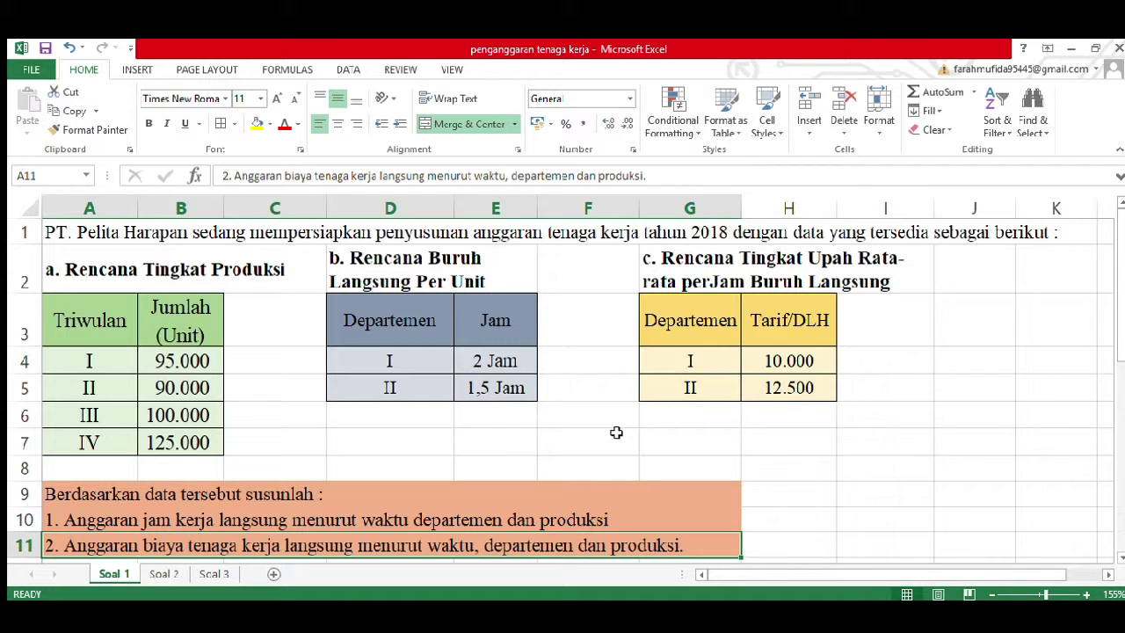
pyautogui.press('Up')
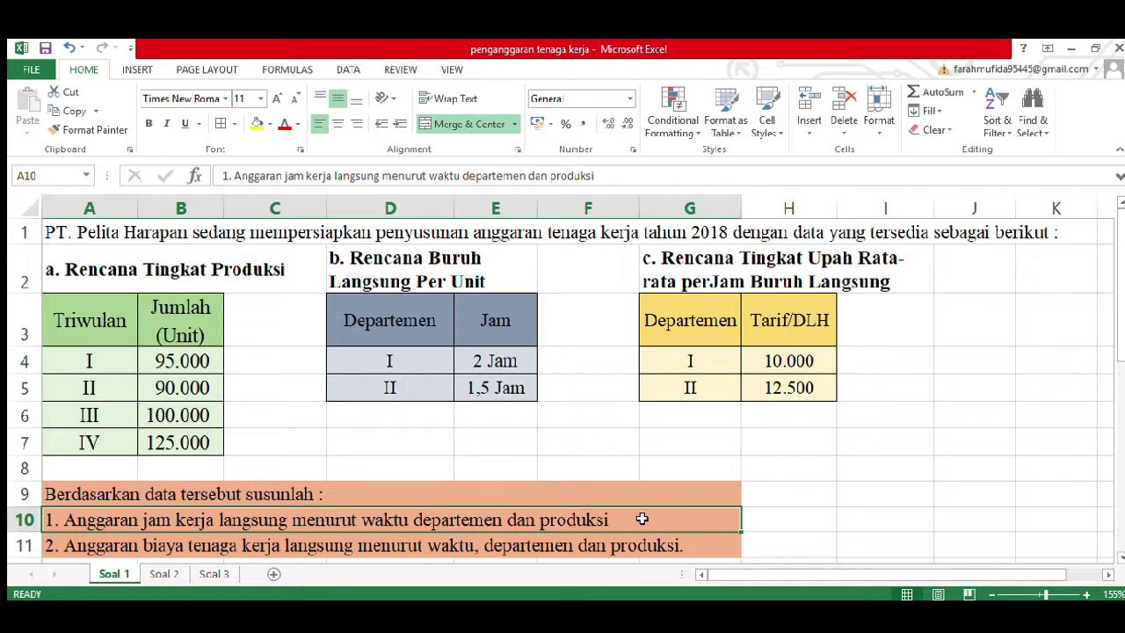
pyautogui.click(515, 273)
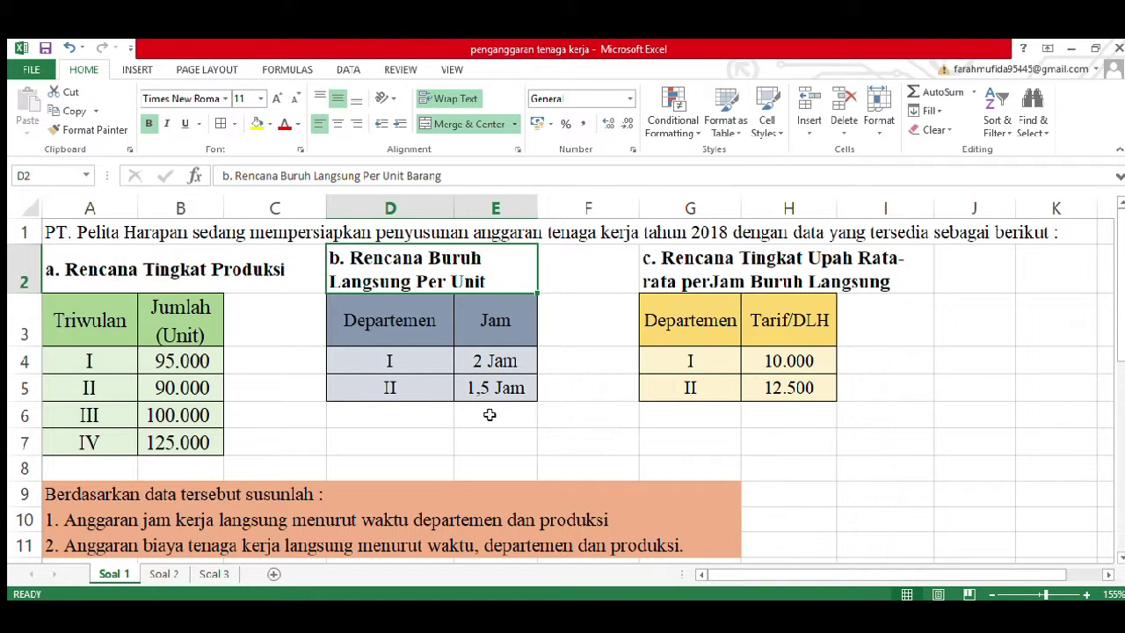
pyautogui.click(685, 550)
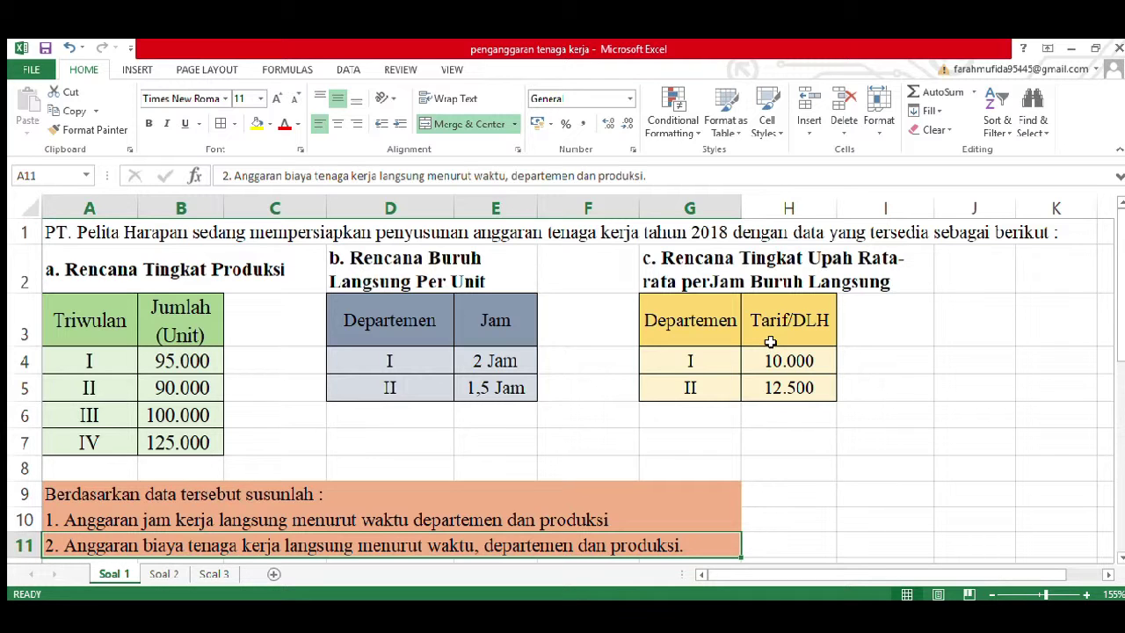
pyautogui.click(723, 281)
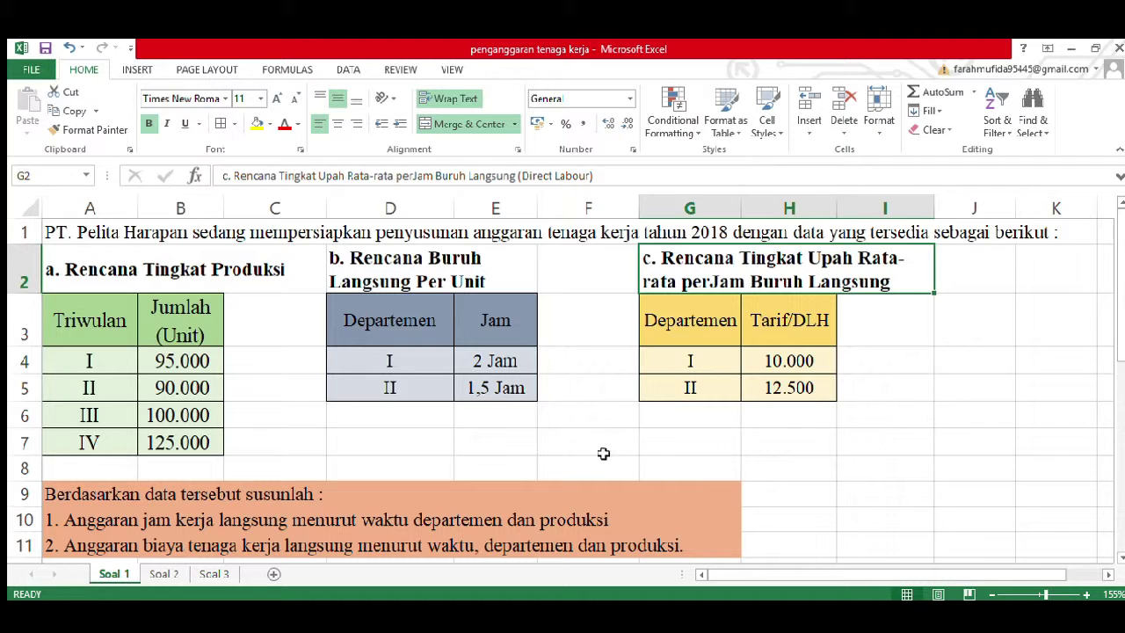
pyautogui.click(154, 553)
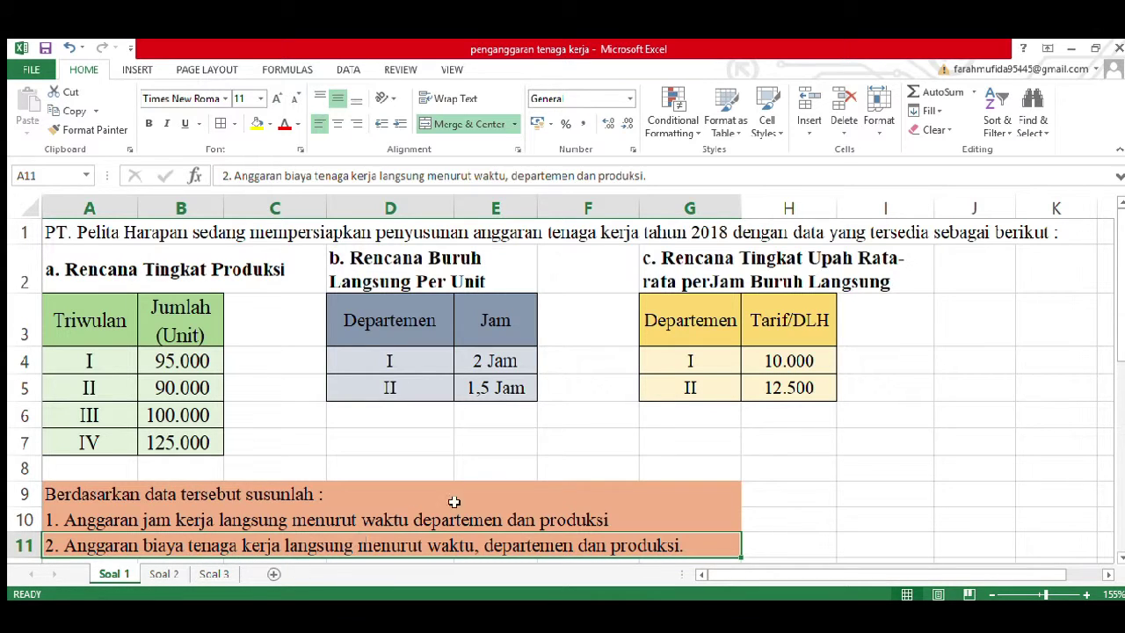
pyautogui.click(819, 370)
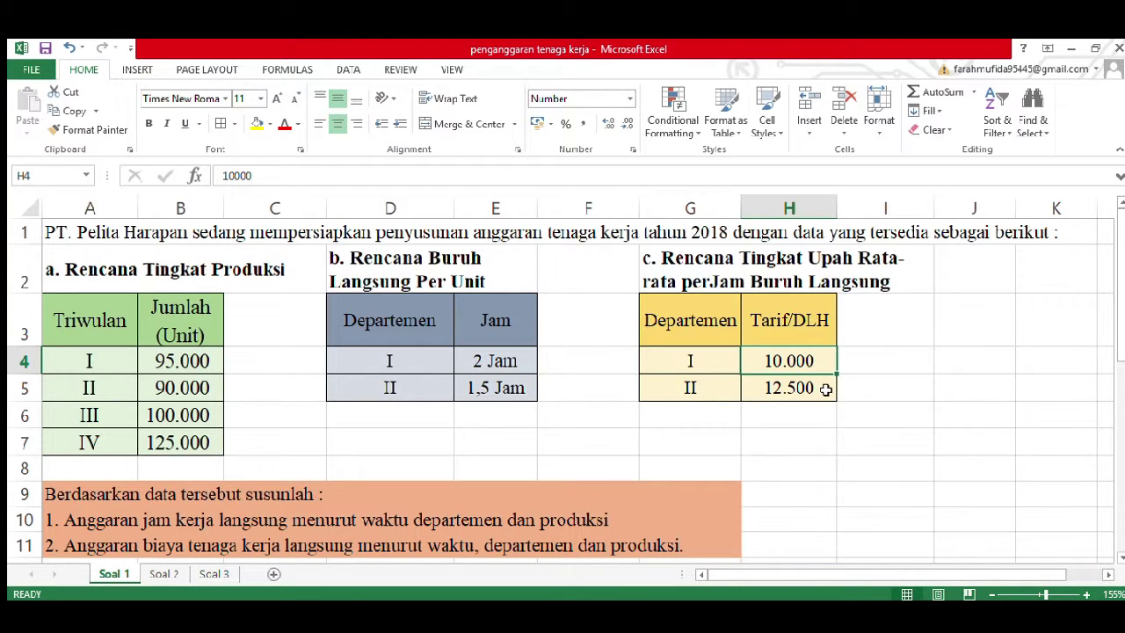
pyautogui.click(824, 390)
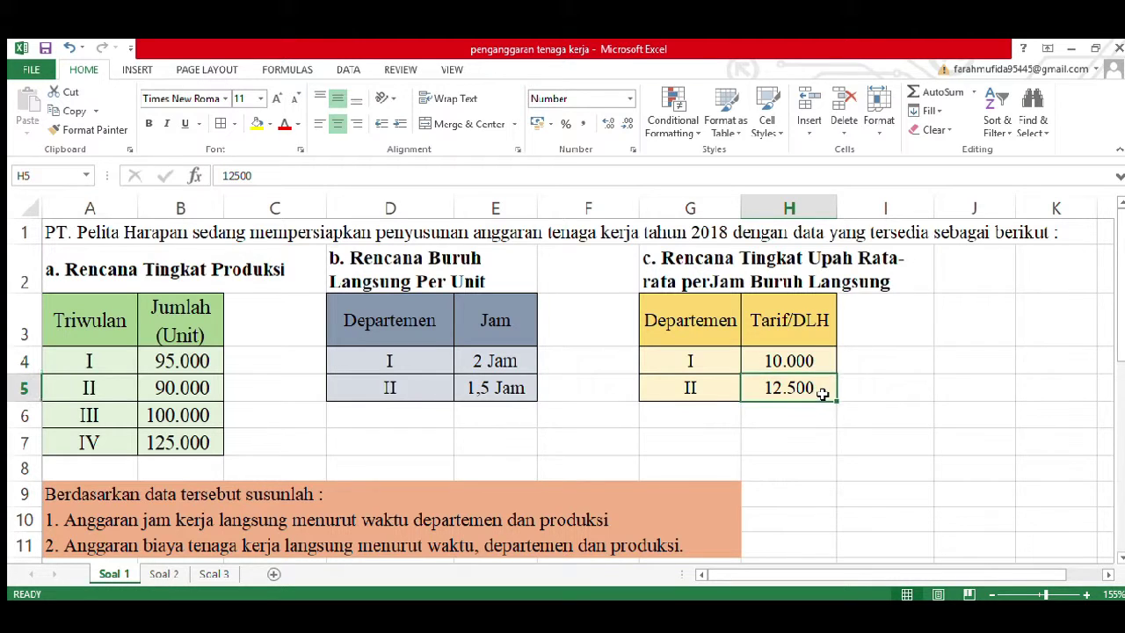
pyautogui.click(459, 526)
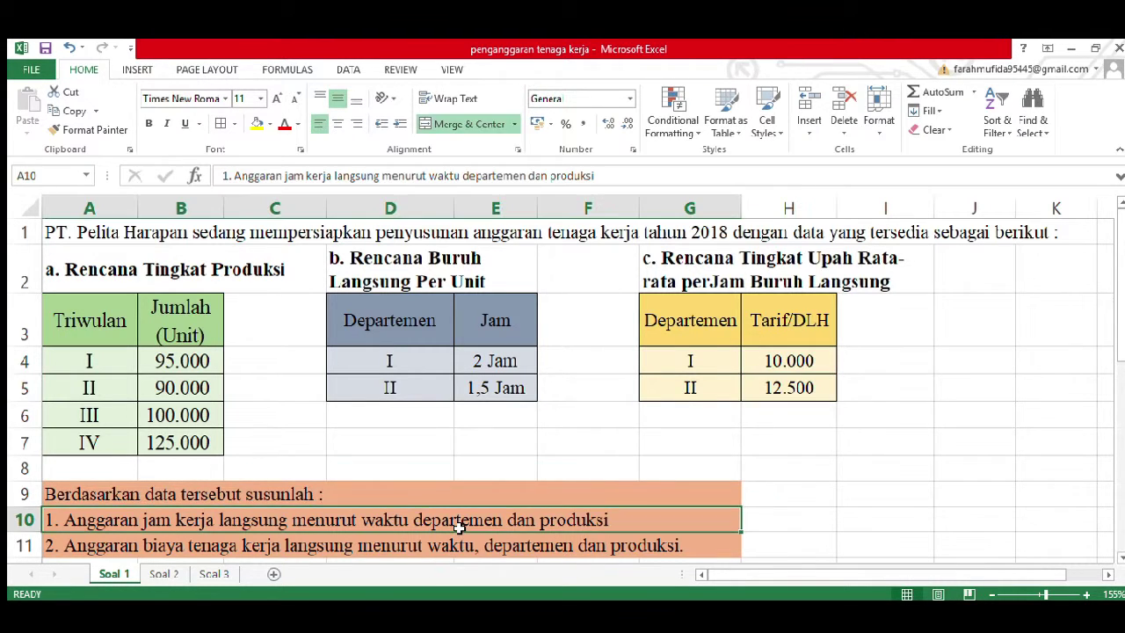
pyautogui.press('Down')
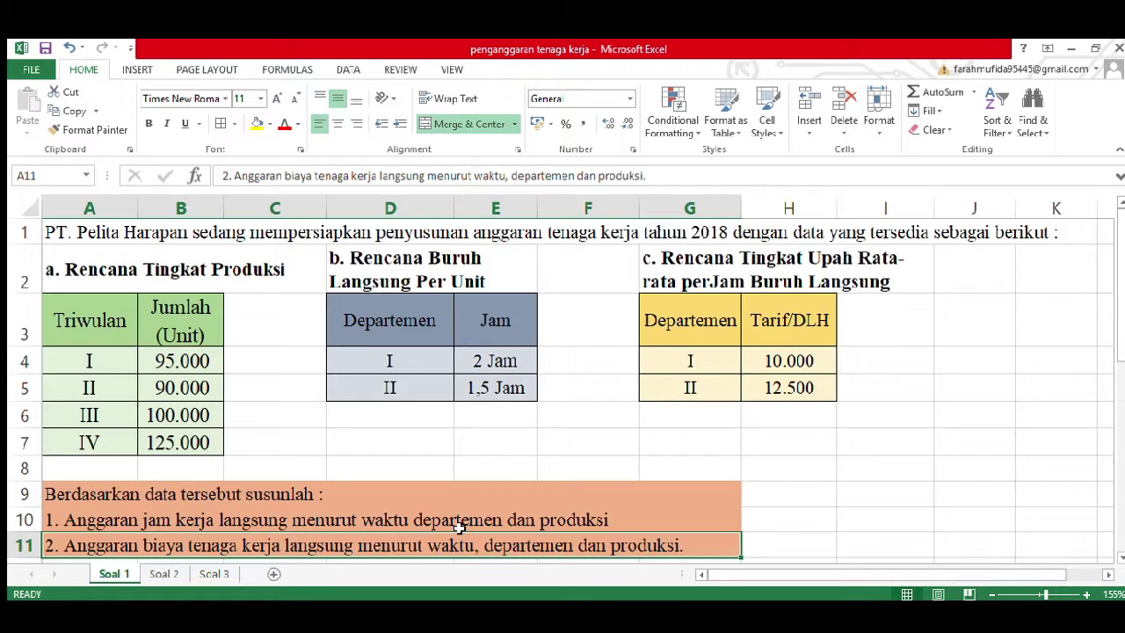
# Examine the layout of the direct labour hours budget table in rows 13 to 20
pyautogui.press('Down')
pyautogui.press('Down')
pyautogui.press('Down')
pyautogui.press('Up')
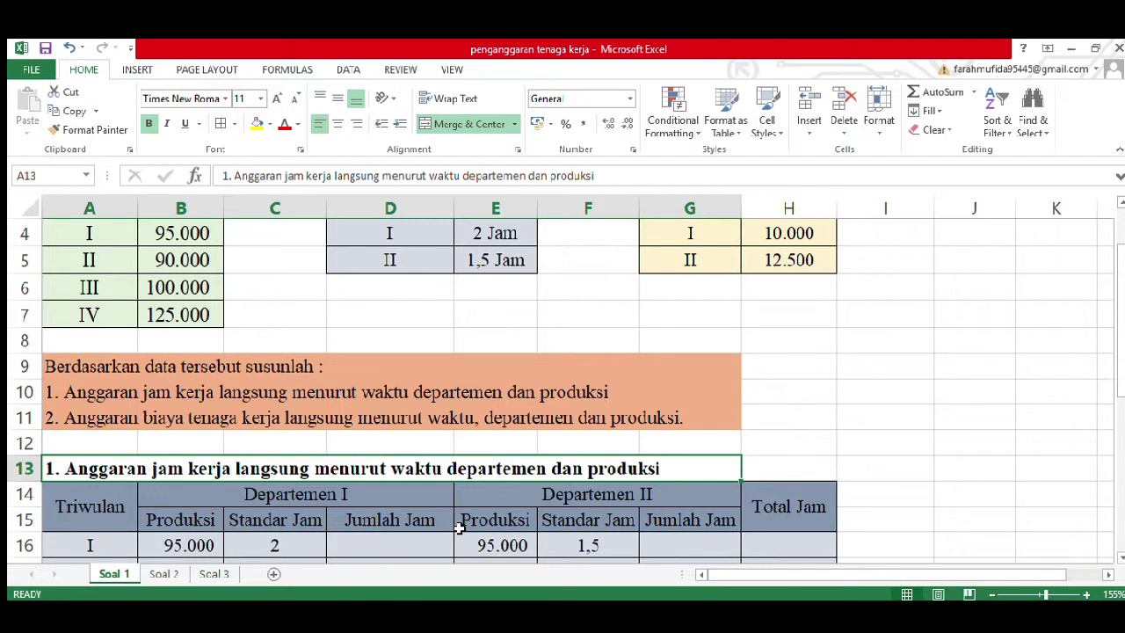
pyautogui.press('Down')
pyautogui.press('Down')
pyautogui.press('Down')
pyautogui.press('Down')
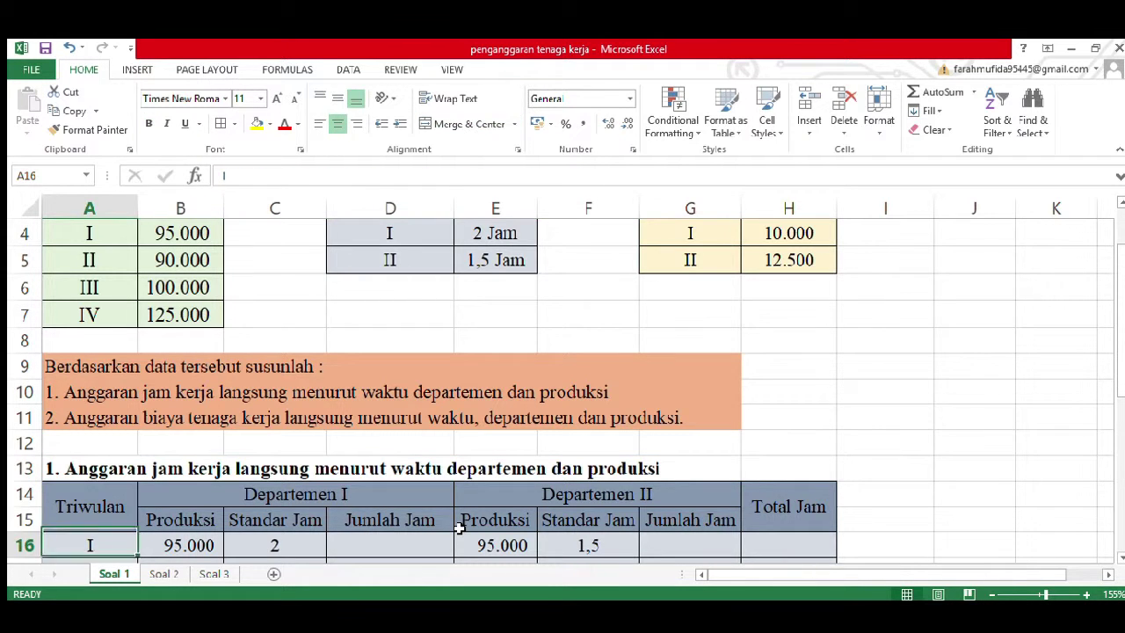
pyautogui.press('Down')
pyautogui.press('Down')
pyautogui.press('Down')
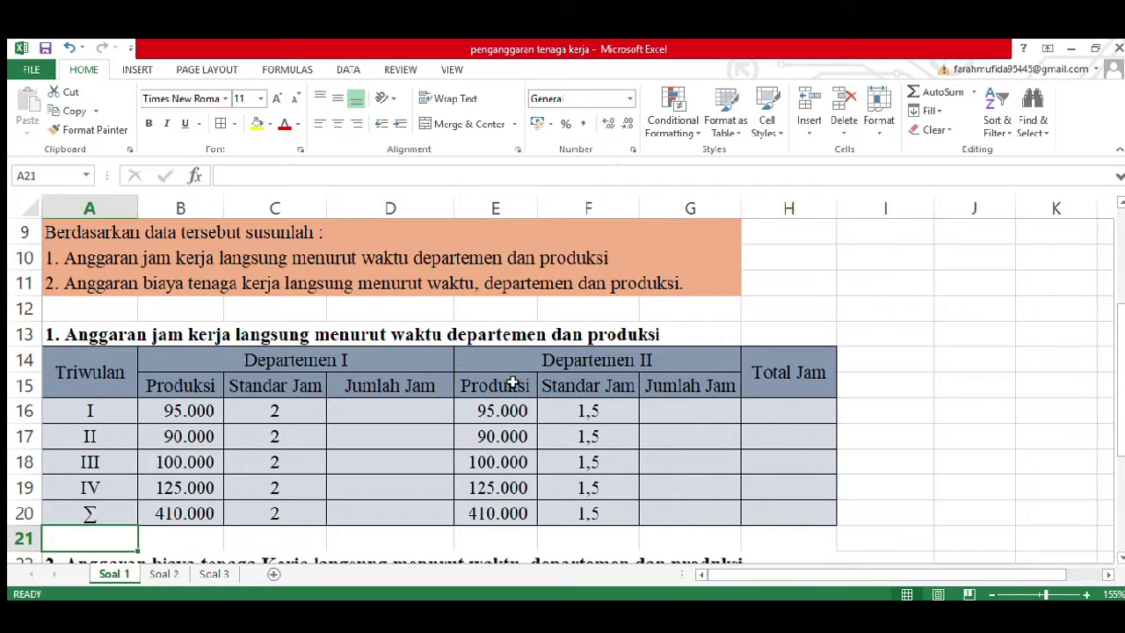
pyautogui.click(393, 330)
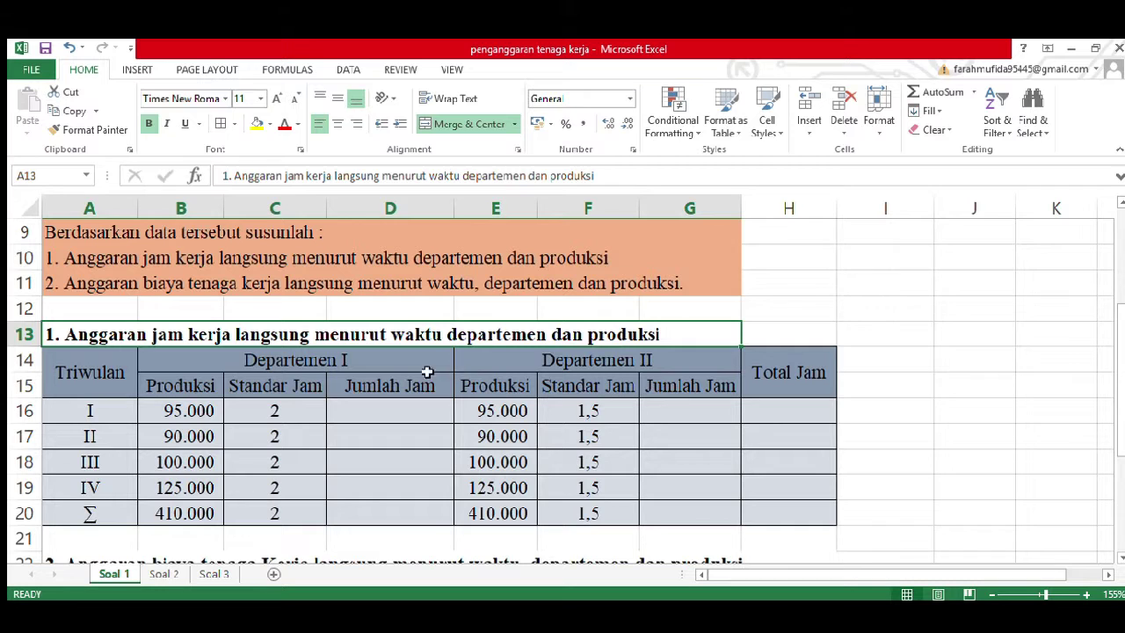
# Compare the Standar Jam entries for both departments with the hours per unit given in table b
pyautogui.click(306, 409)
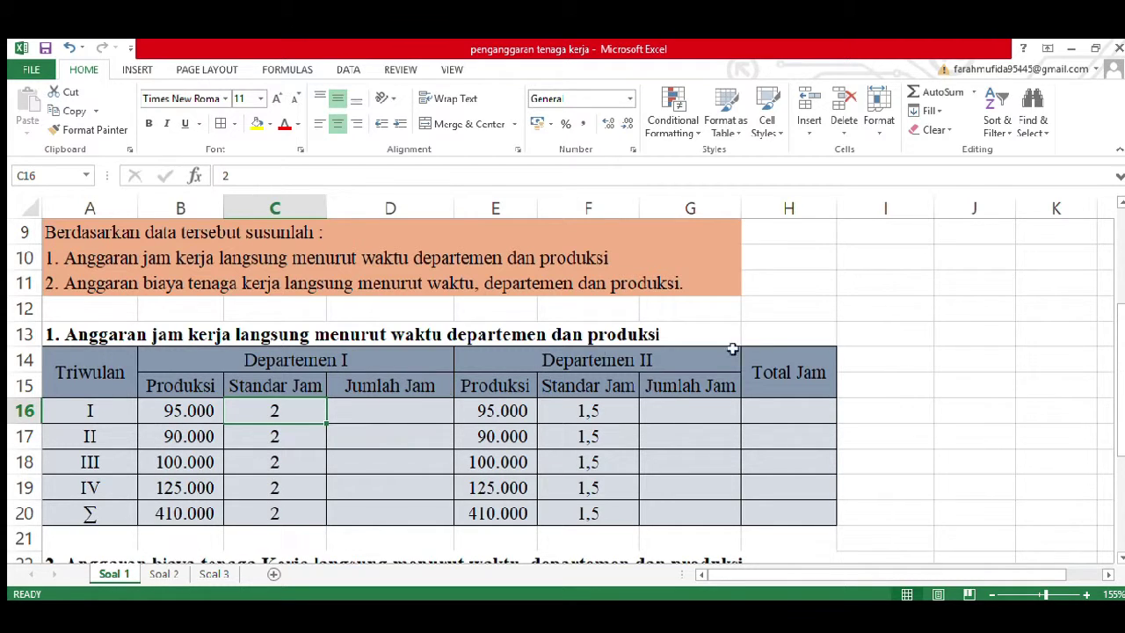
pyautogui.moveTo(1117, 420); pyautogui.dragTo(1117, 325)
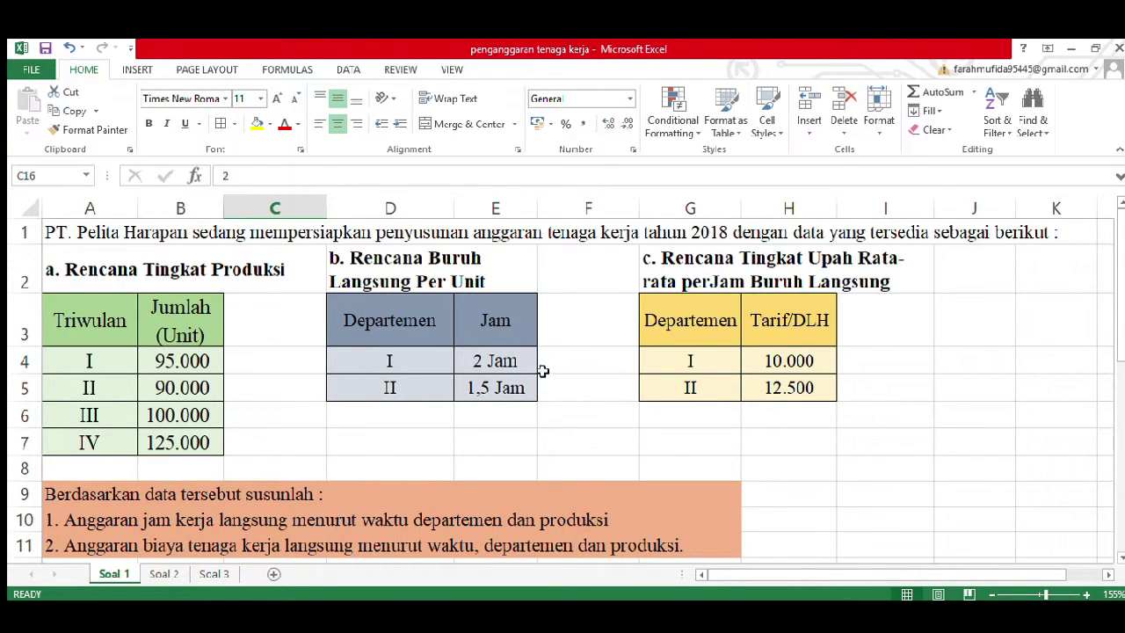
pyautogui.click(517, 366)
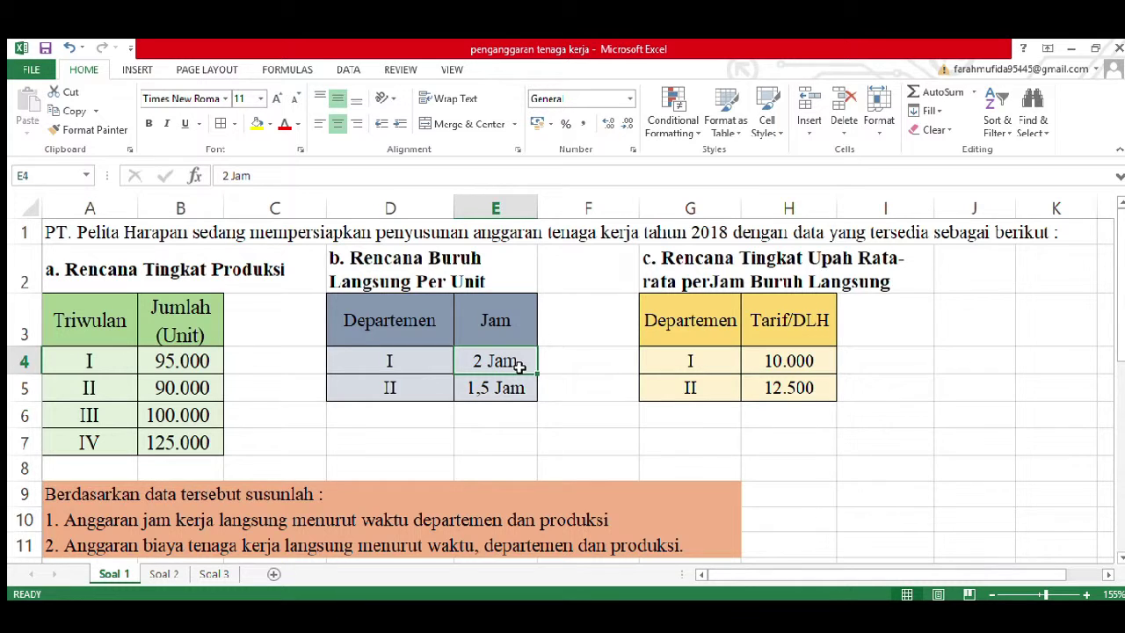
pyautogui.click(501, 396)
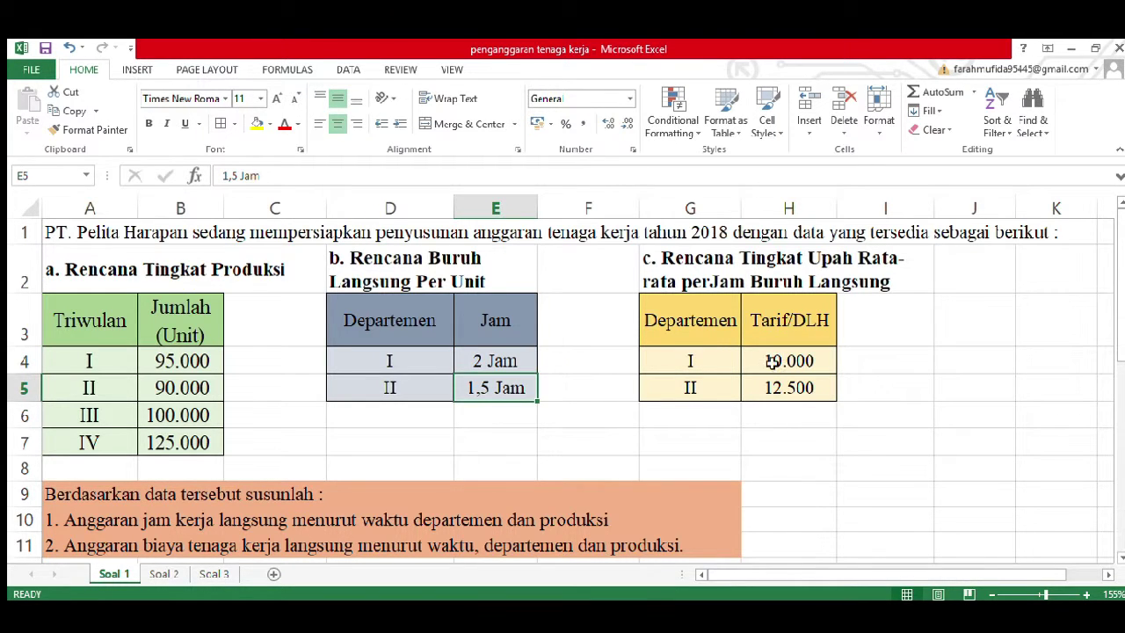
pyautogui.scroll(-3, 1122, 341)
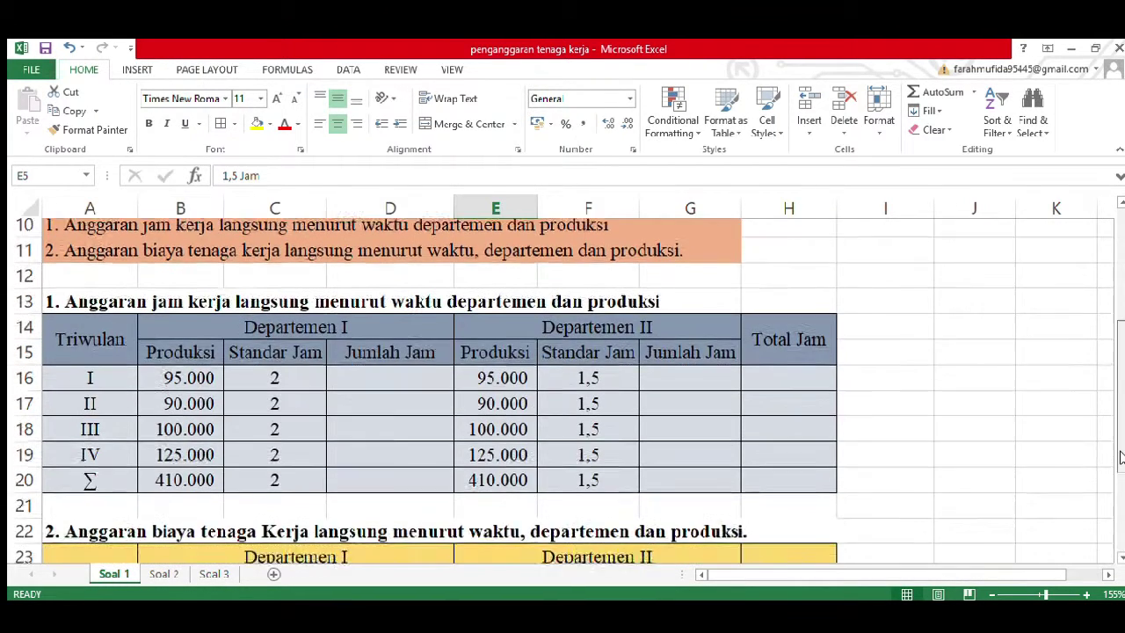
pyautogui.click(589, 387)
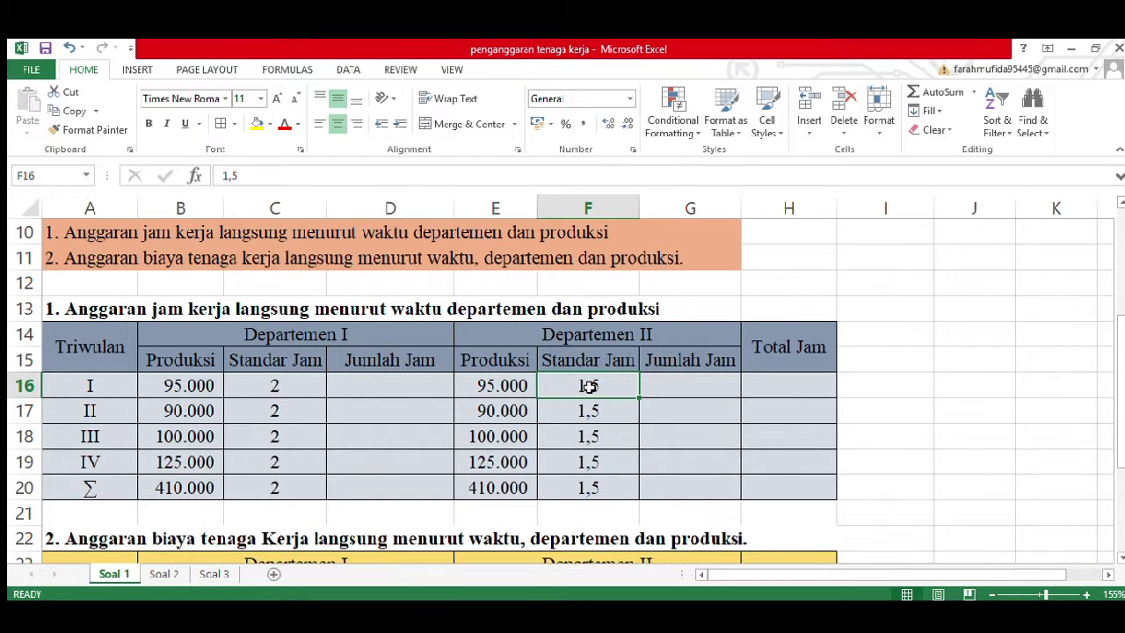
# Calculate Departemen I's Jumlah Jam with =B16*C16 in D16 and fill the formula down to quarter IV in D19
pyautogui.click(178, 390)
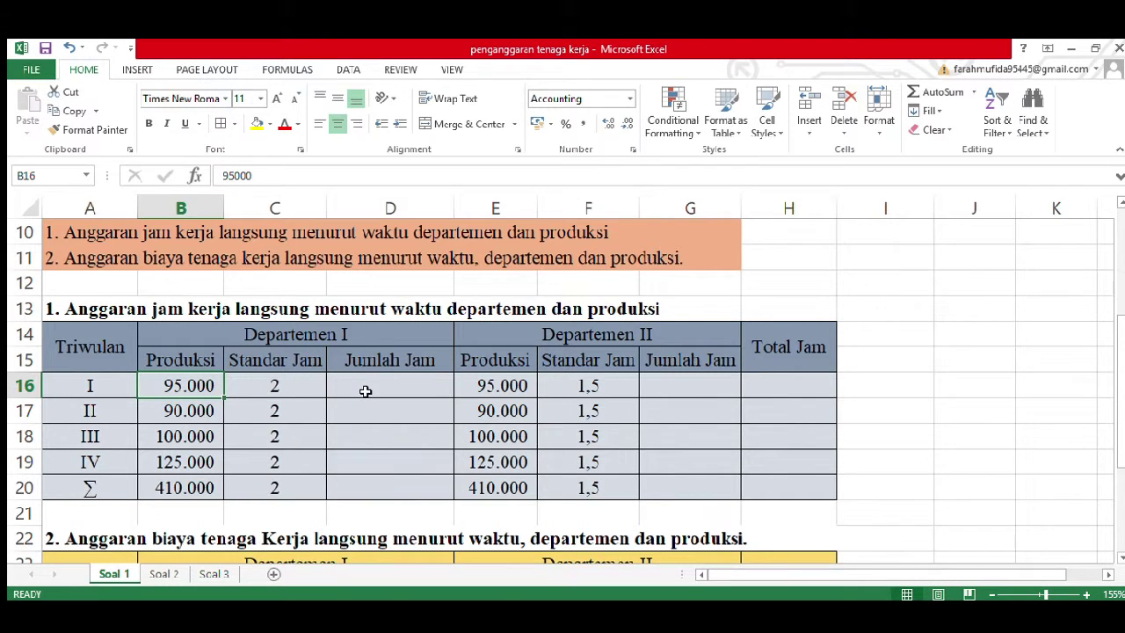
pyautogui.click(422, 387)
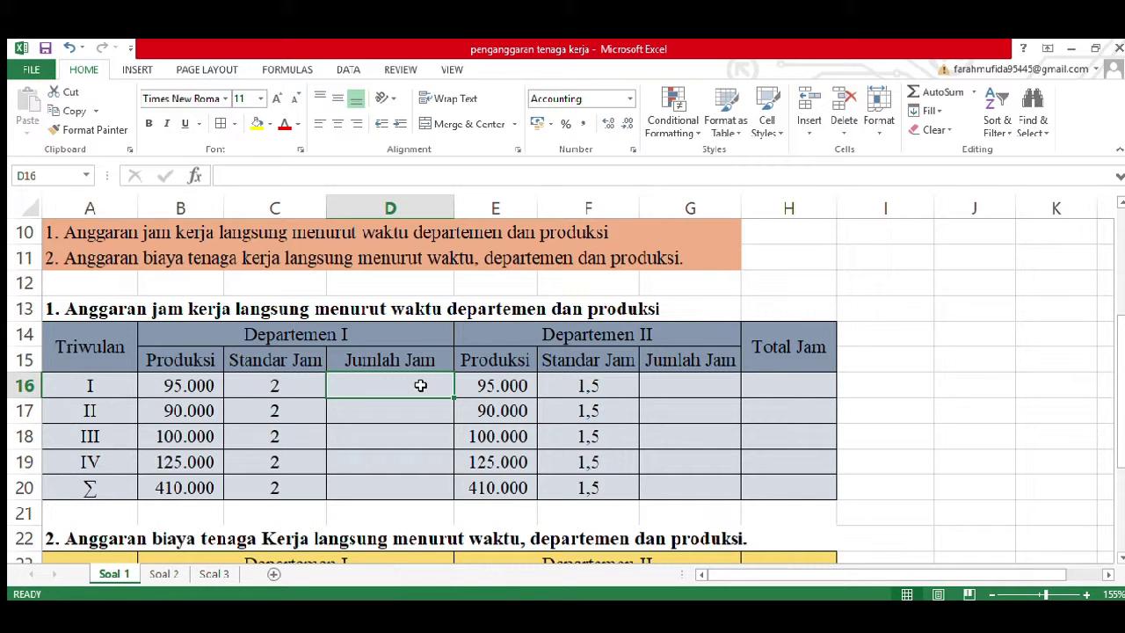
pyautogui.write('=')
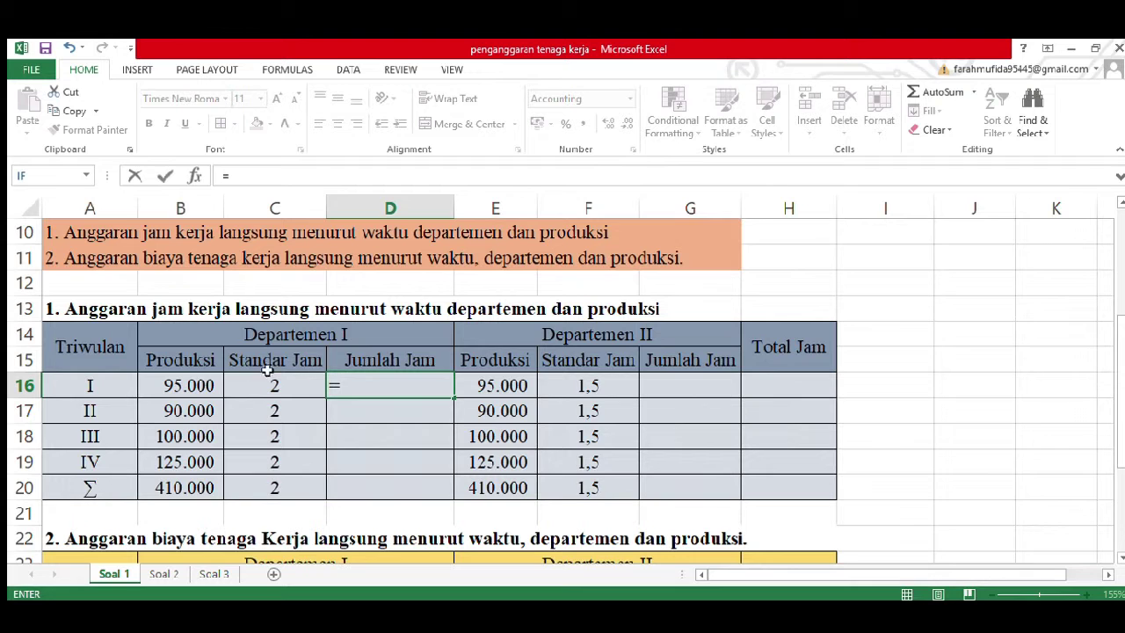
pyautogui.click(182, 384)
pyautogui.write('*')
pyautogui.click(266, 391)
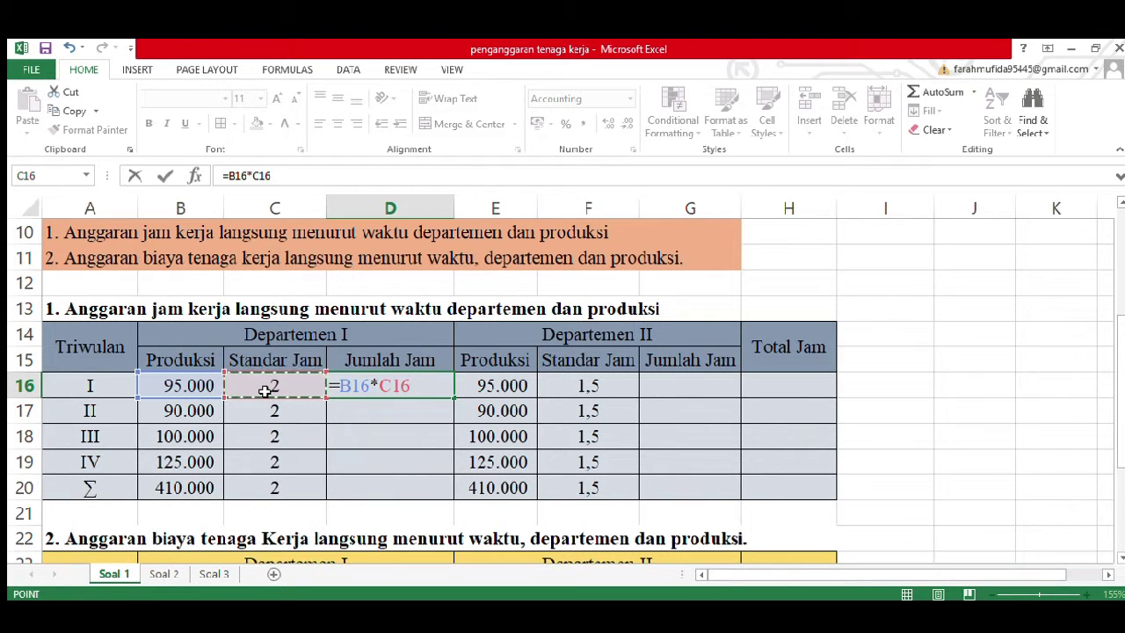
pyautogui.press('Return')
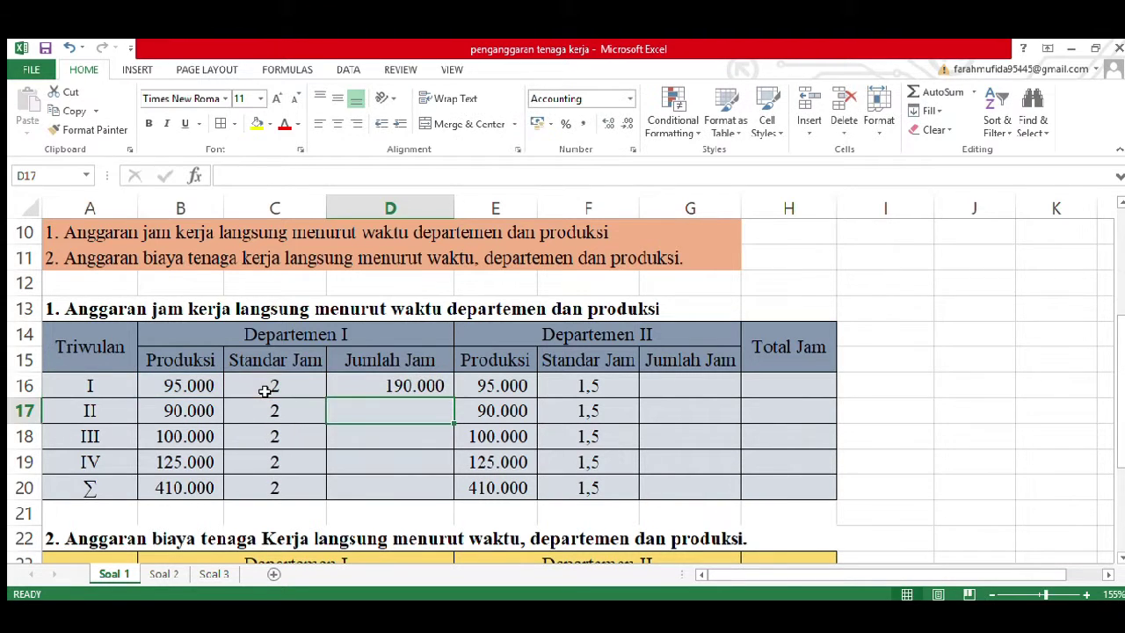
pyautogui.click(400, 393)
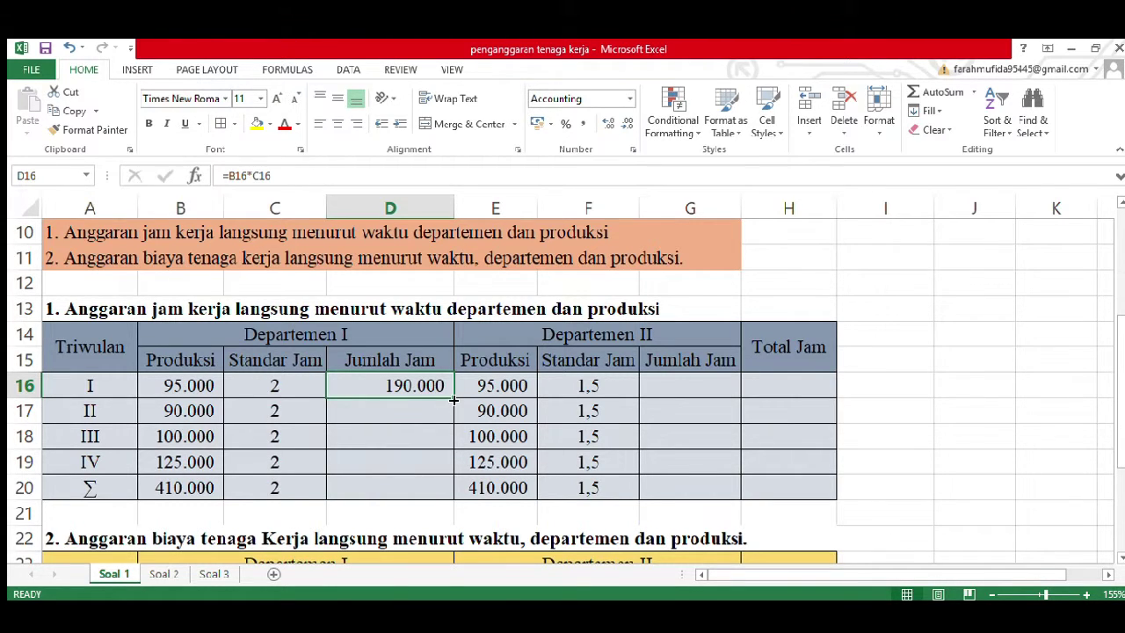
pyautogui.moveTo(454, 400); pyautogui.dragTo(450, 469)
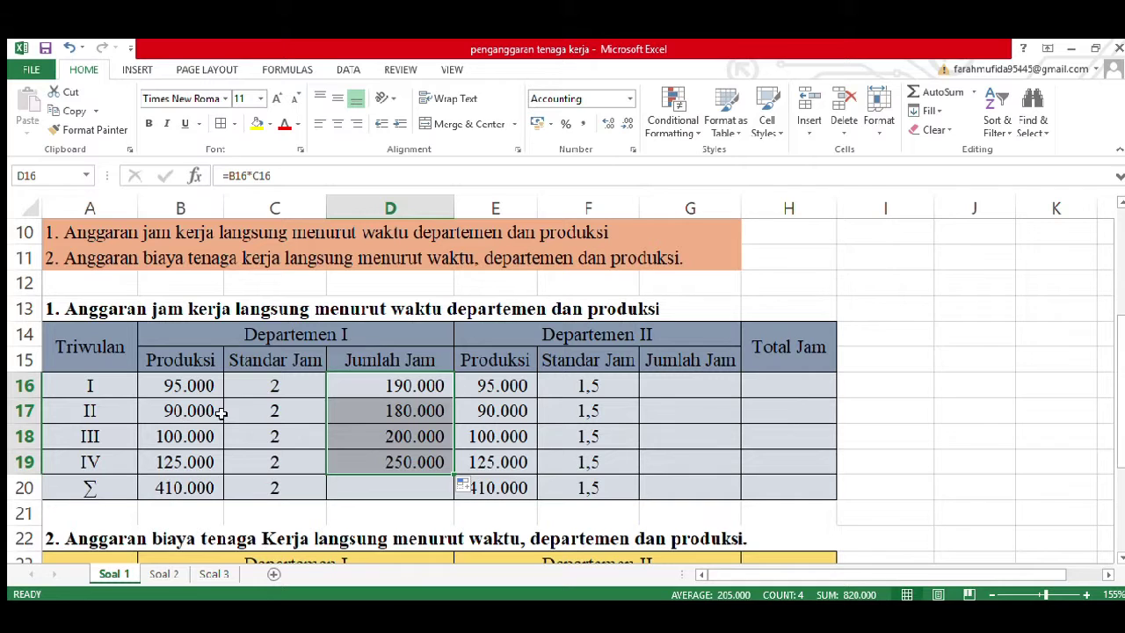
# Total Departemen I's Jumlah Jam in D20 by summing D16:D19
pyautogui.click(369, 495)
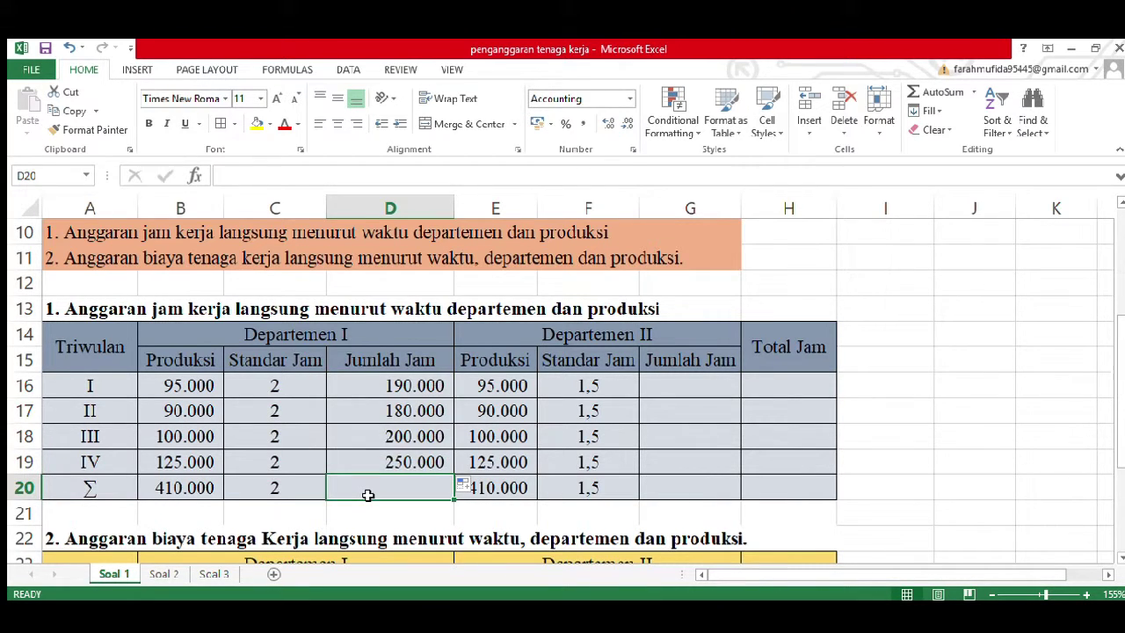
pyautogui.write('=sum')
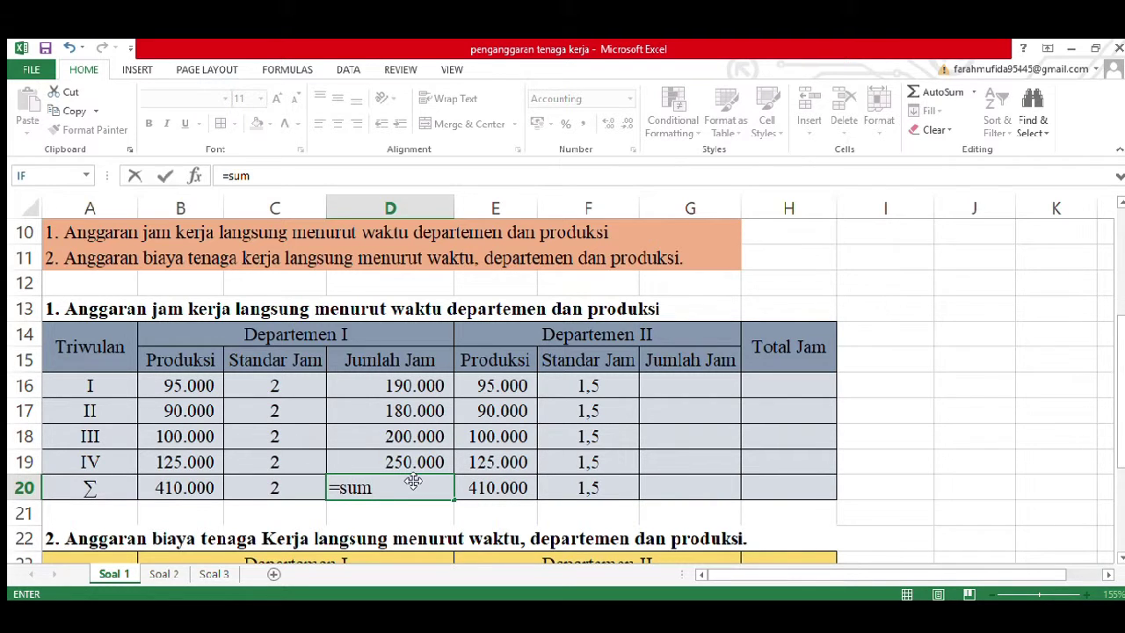
pyautogui.write('(')
pyautogui.click(414, 392)
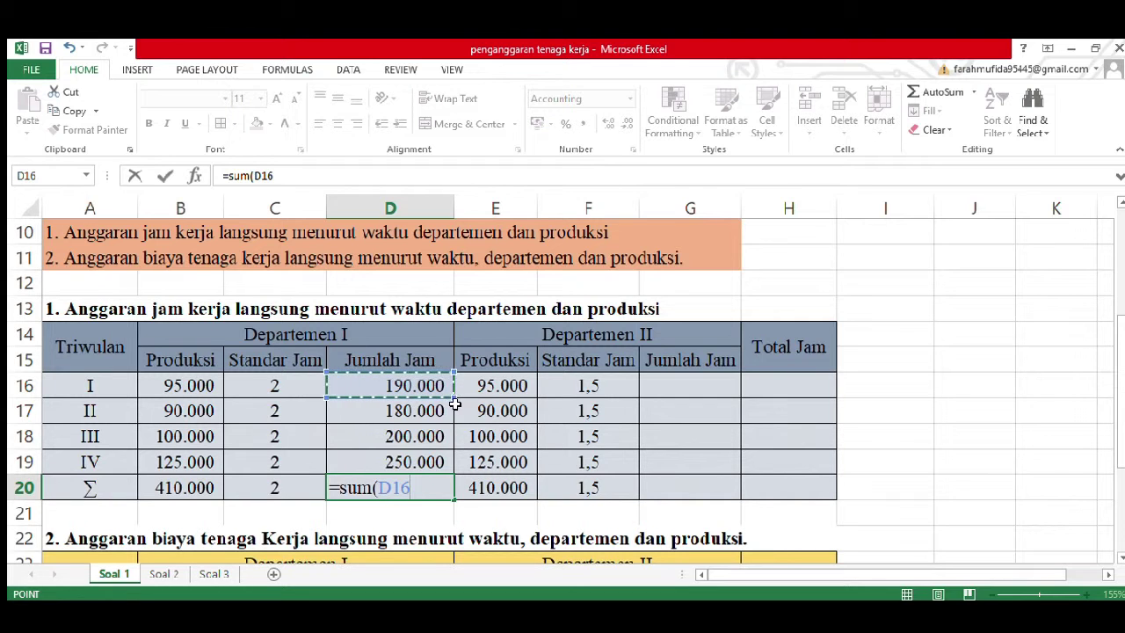
pyautogui.moveTo(459, 409); pyautogui.dragTo(449, 470)
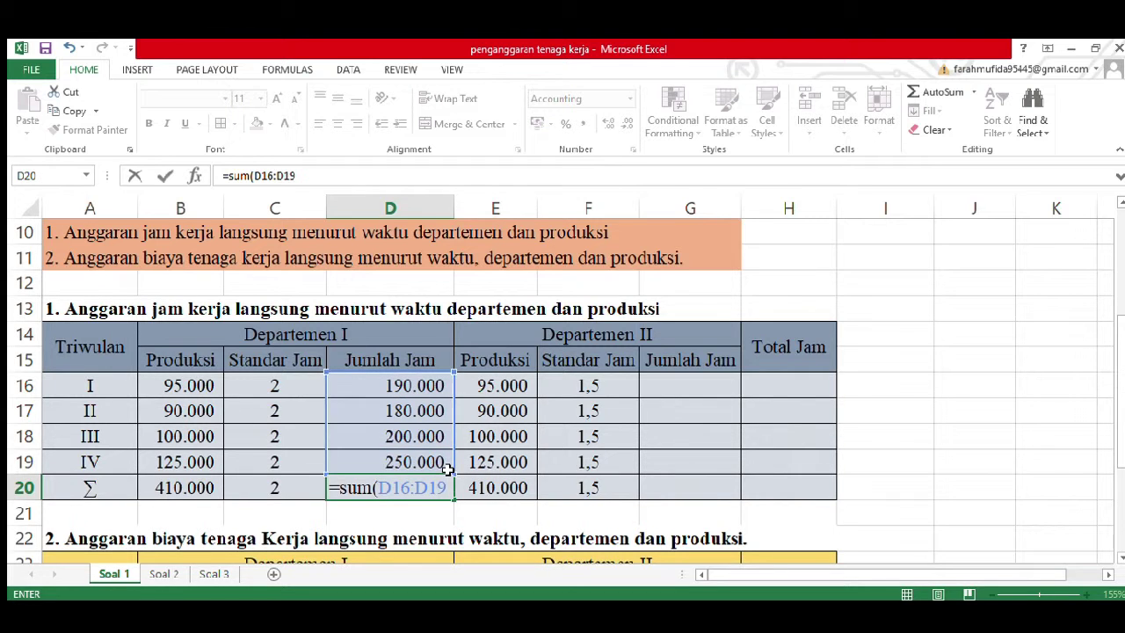
pyautogui.press('Return')
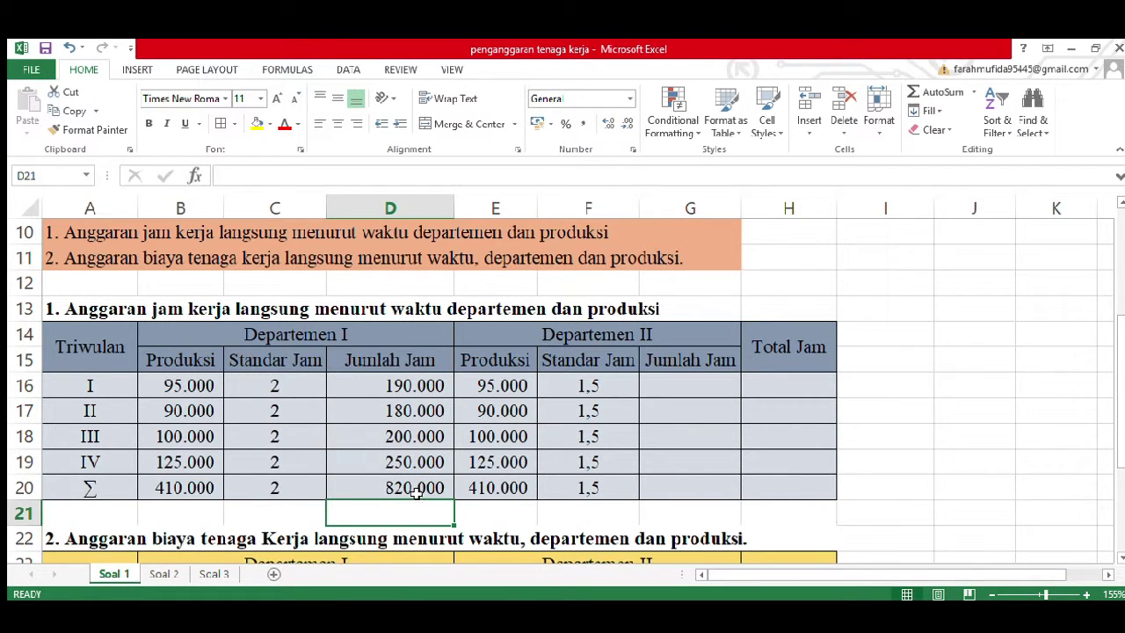
pyautogui.click(415, 494)
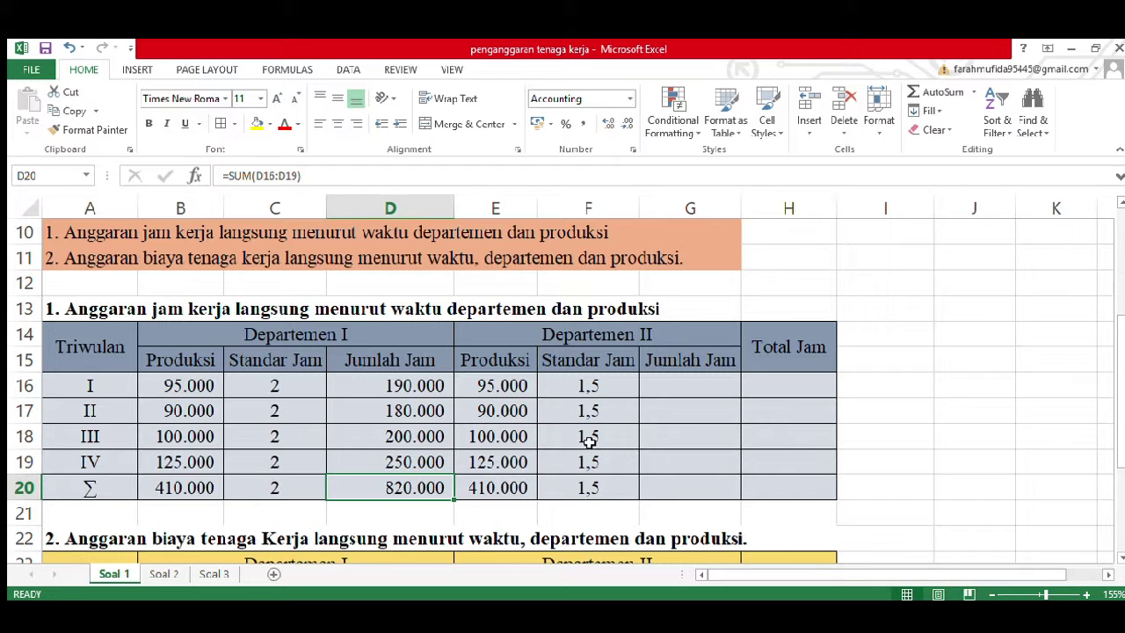
# Calculate Departemen II's Jumlah Jam with =E16*F16 in G16 and fill the formula down to quarter IV in G19
pyautogui.click(670, 395)
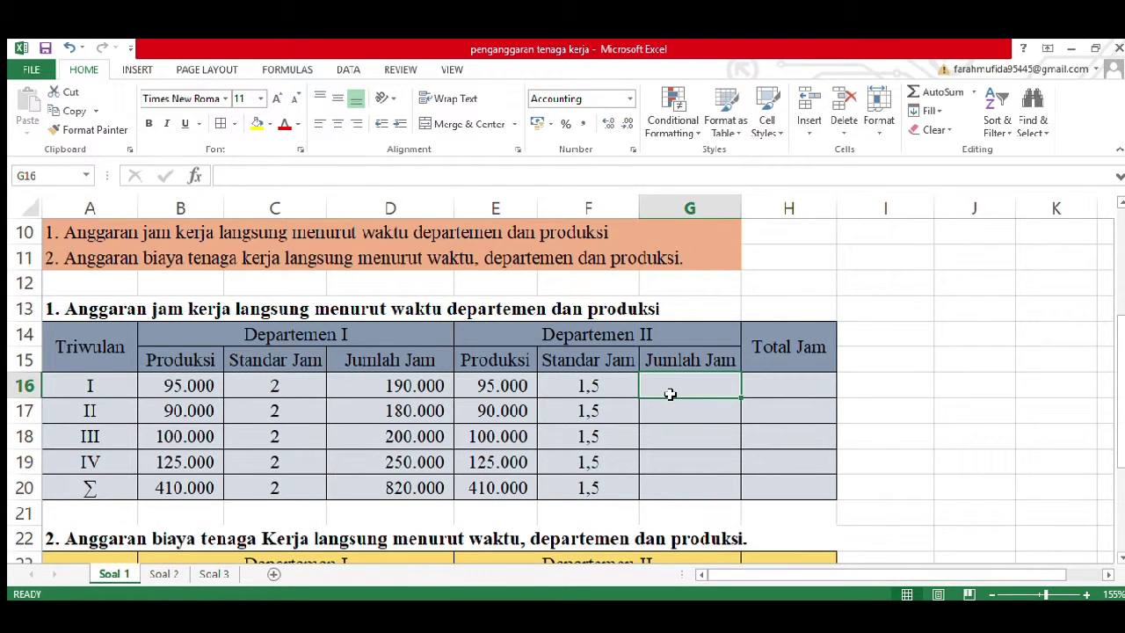
pyautogui.write('=')
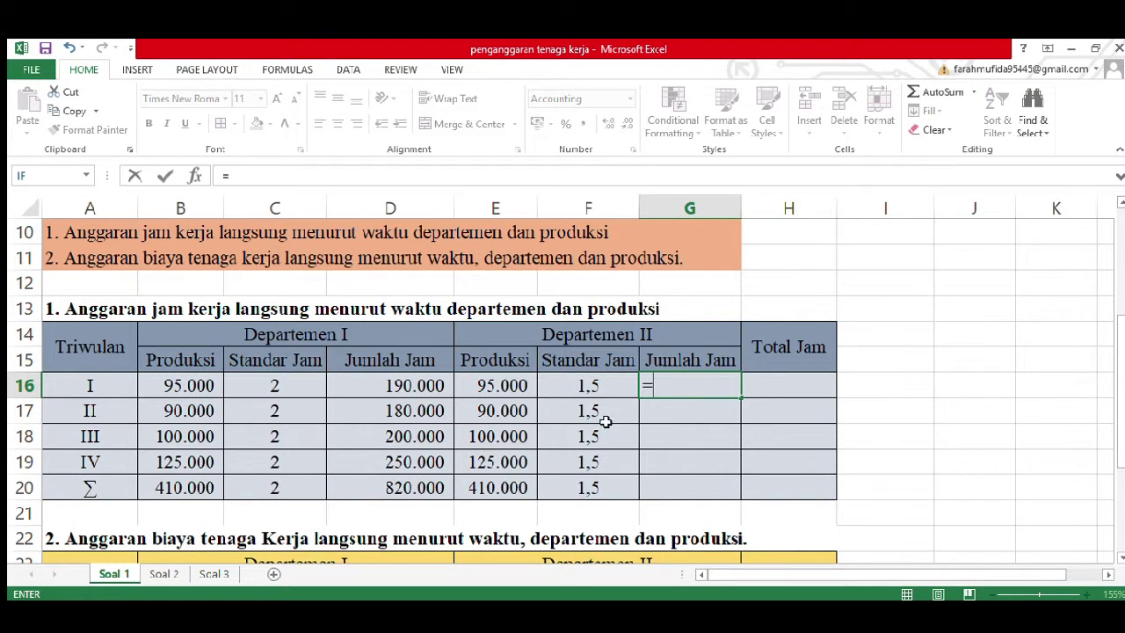
pyautogui.click(505, 387)
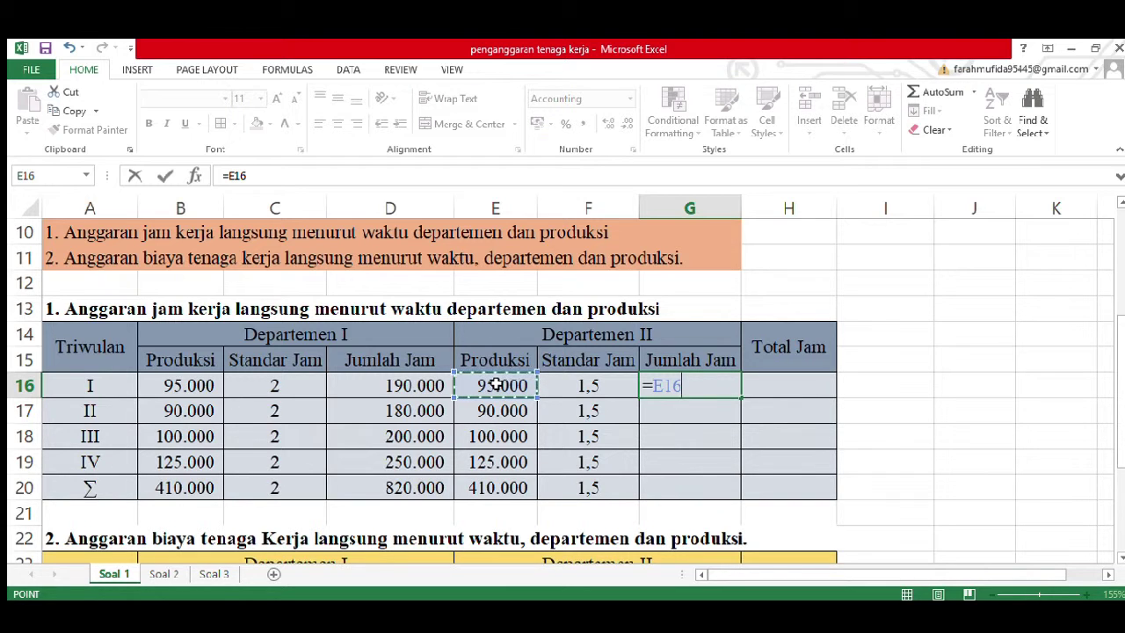
pyautogui.write('*')
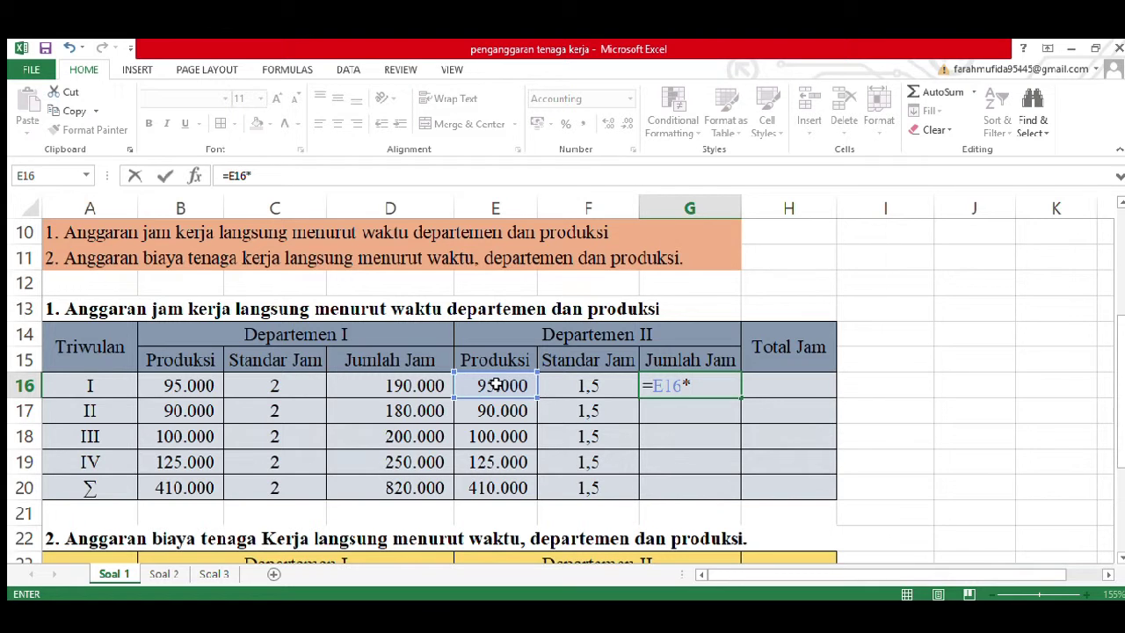
pyautogui.click(584, 389)
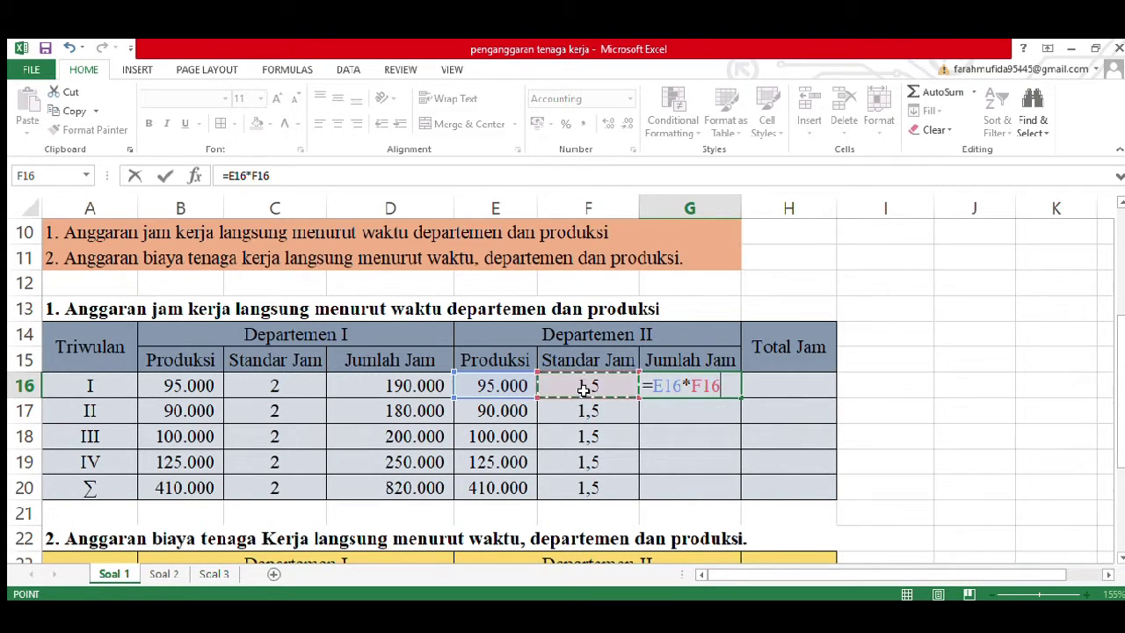
pyautogui.press('Return')
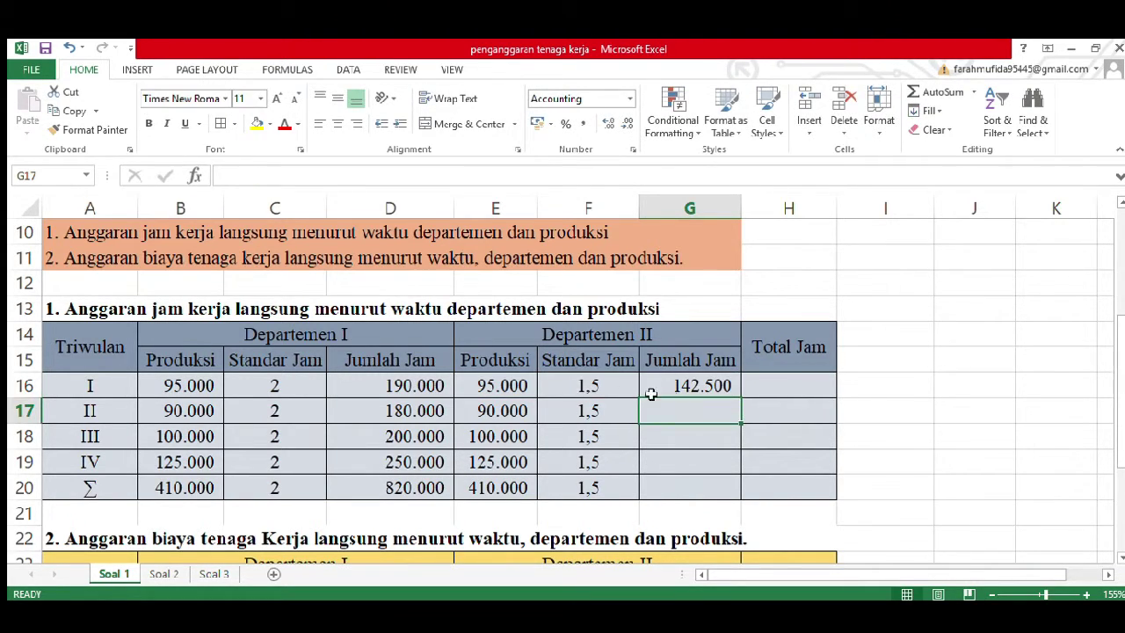
pyautogui.click(697, 391)
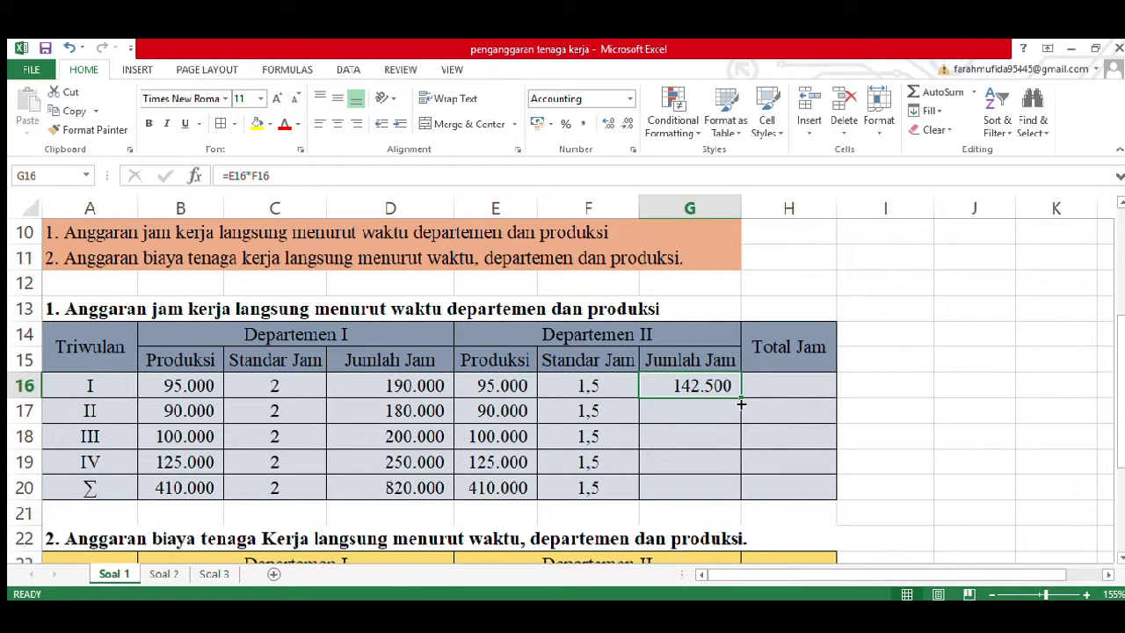
pyautogui.moveTo(742, 400); pyautogui.dragTo(736, 473)
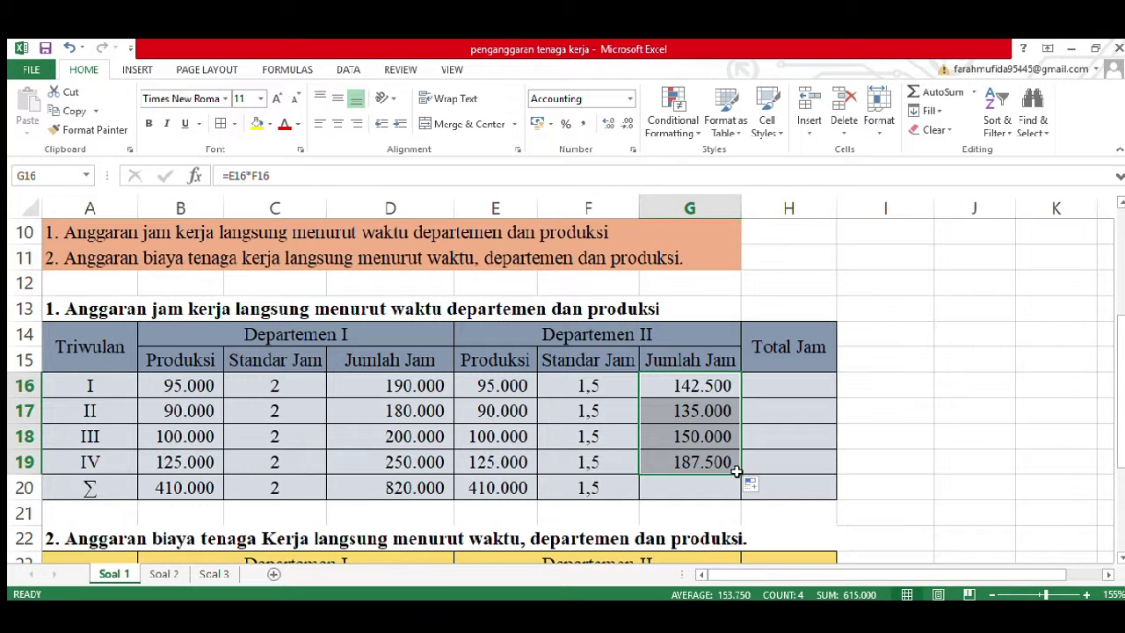
# Total Departemen II's Jumlah Jam in G20 by summing G16:G19
pyautogui.click(704, 498)
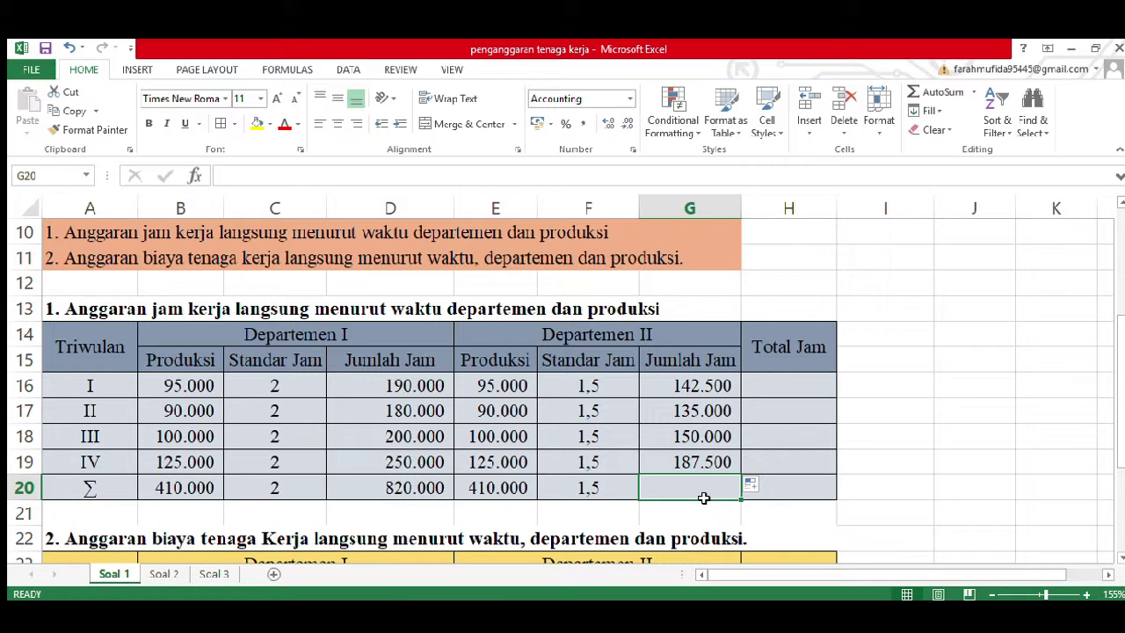
pyautogui.write('=')
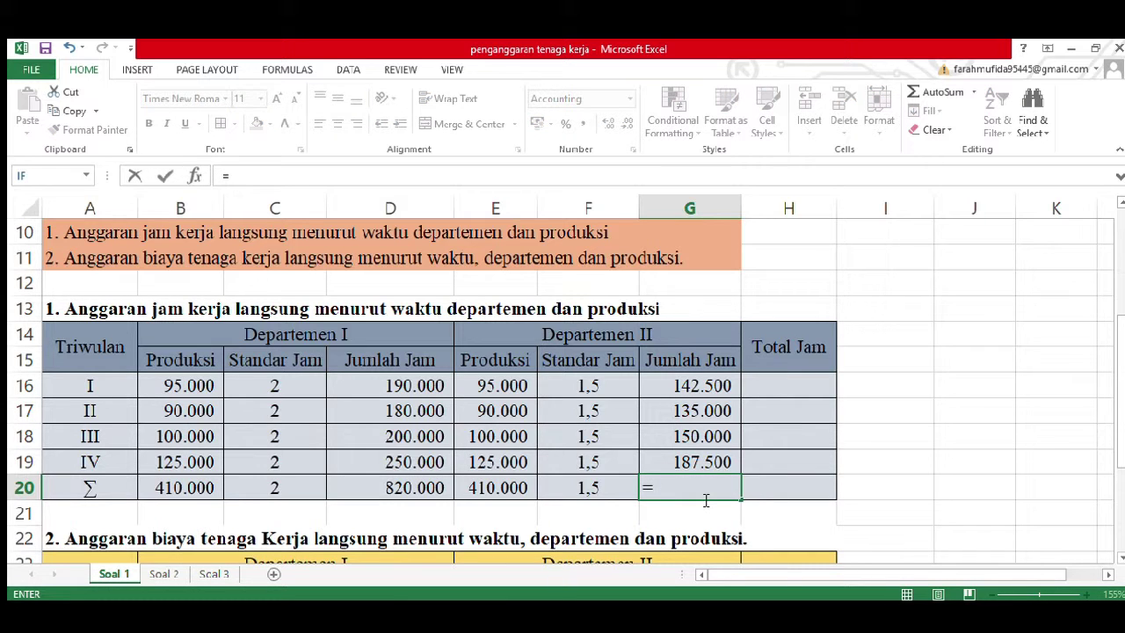
pyautogui.write('sum(')
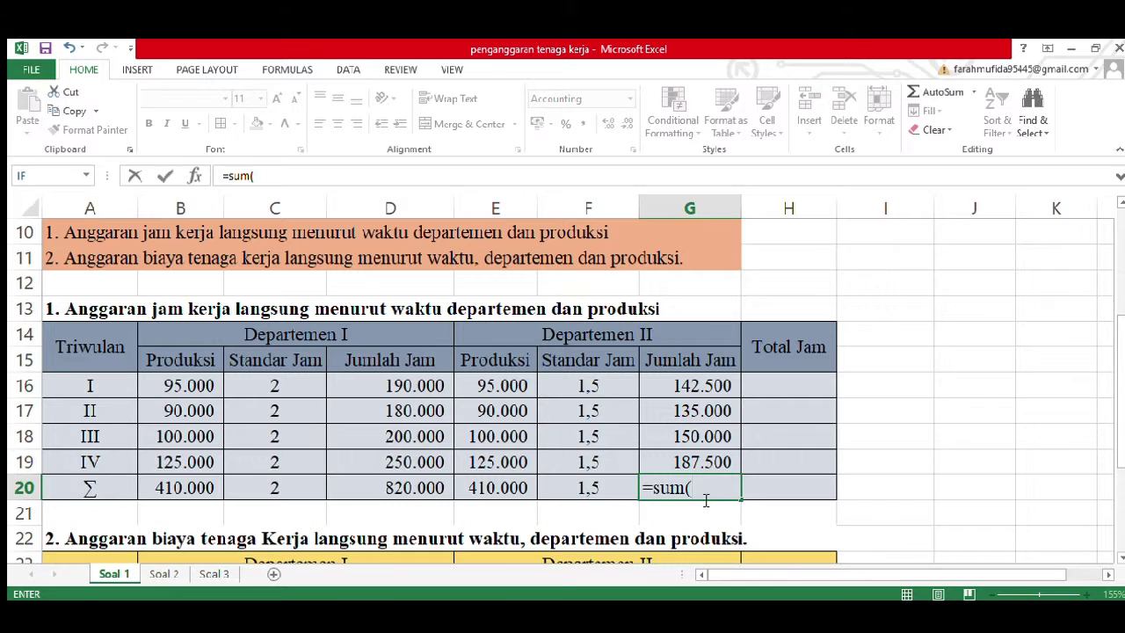
pyautogui.click(676, 395)
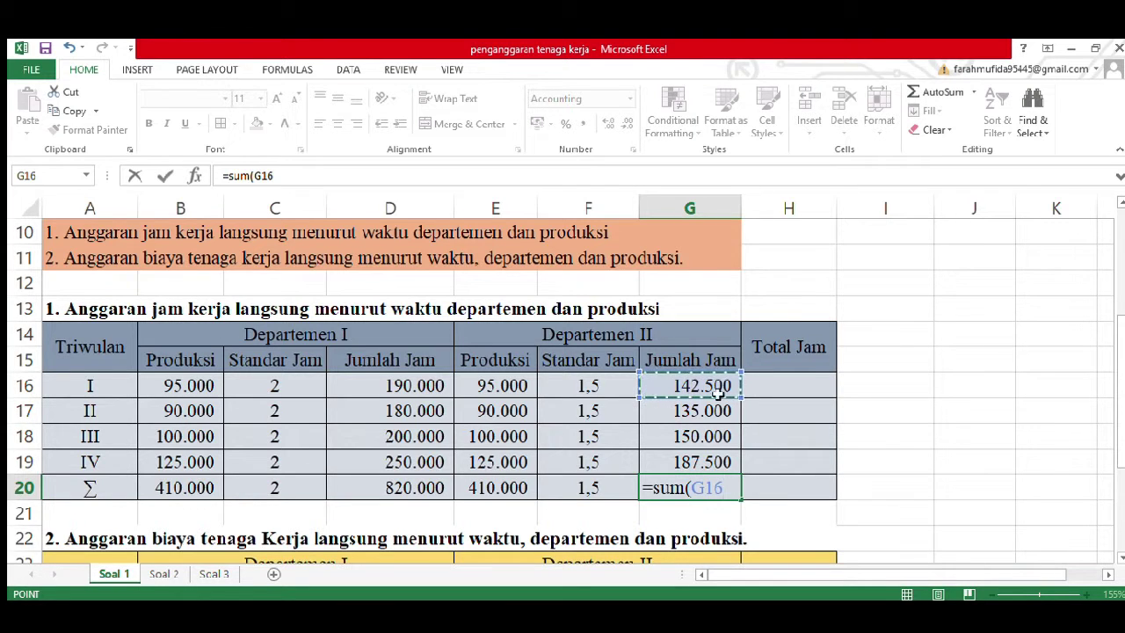
pyautogui.moveTo(742, 406); pyautogui.dragTo(733, 468)
pyautogui.press('Return')
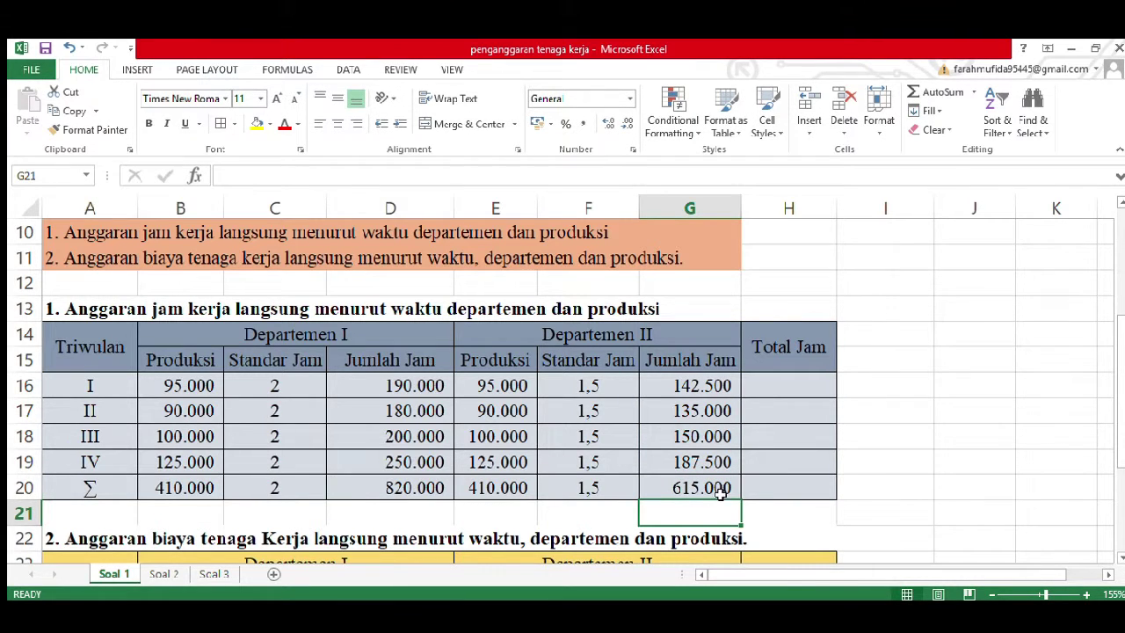
pyautogui.click(719, 491)
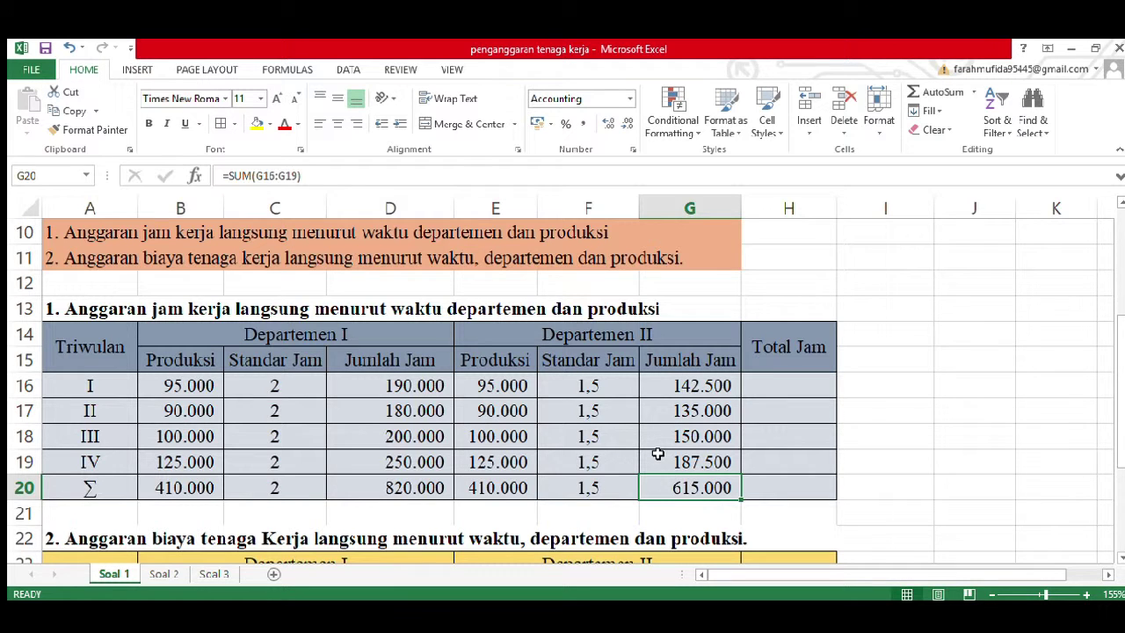
# Calculate the quarterly Total Jam with =D16+G16 in H16 and fill the formula down to quarter IV in H19
pyautogui.click(789, 338)
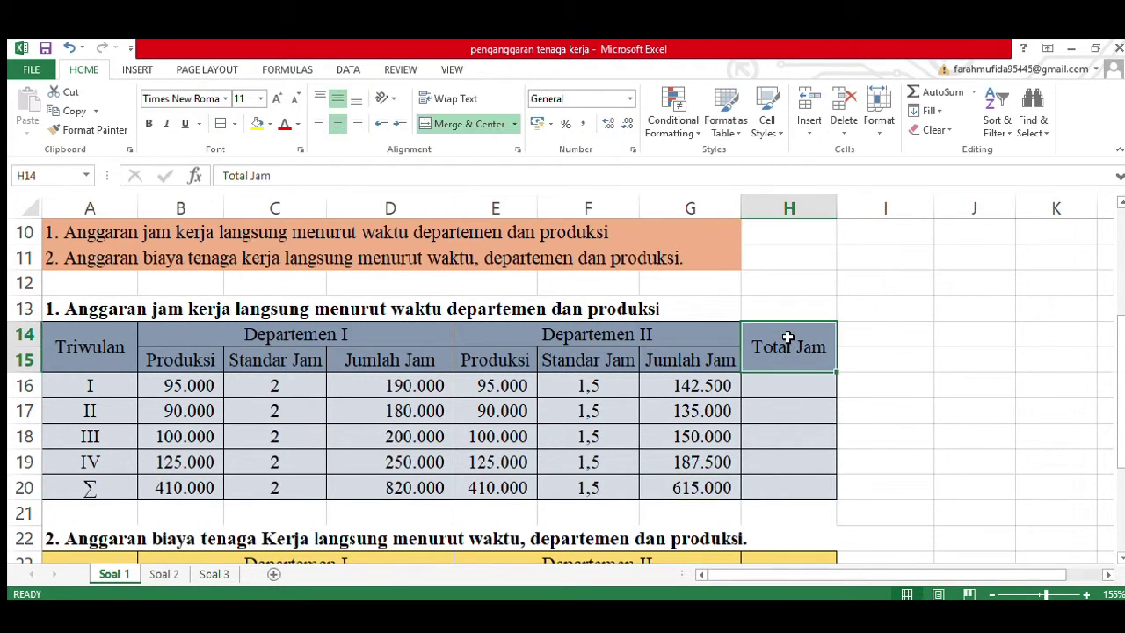
pyautogui.click(787, 389)
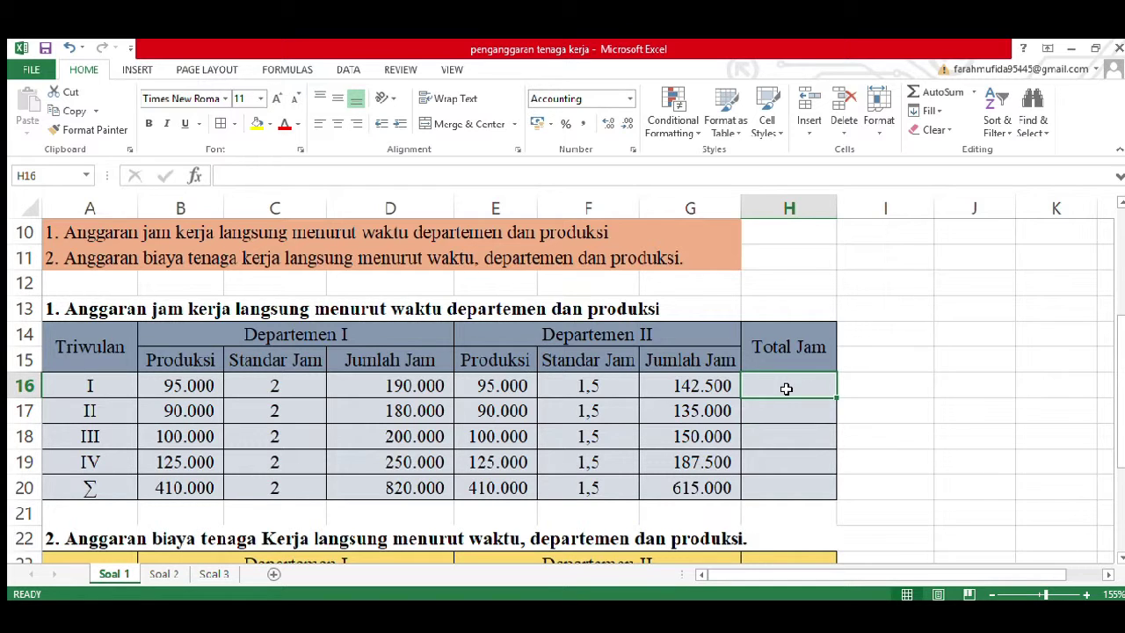
pyautogui.write('=')
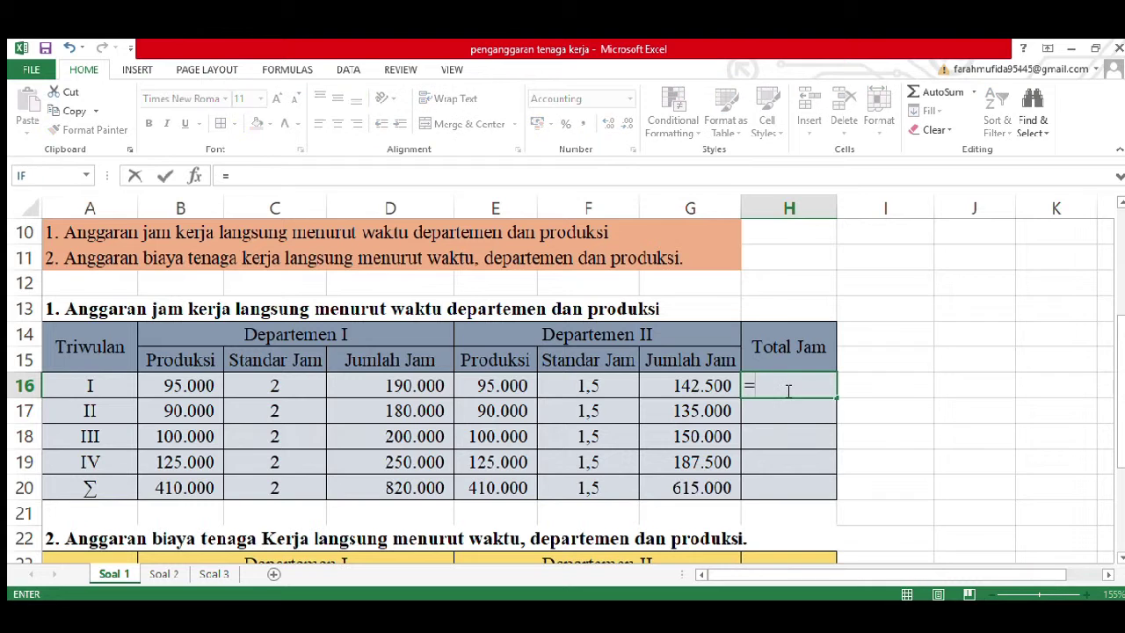
pyautogui.click(416, 394)
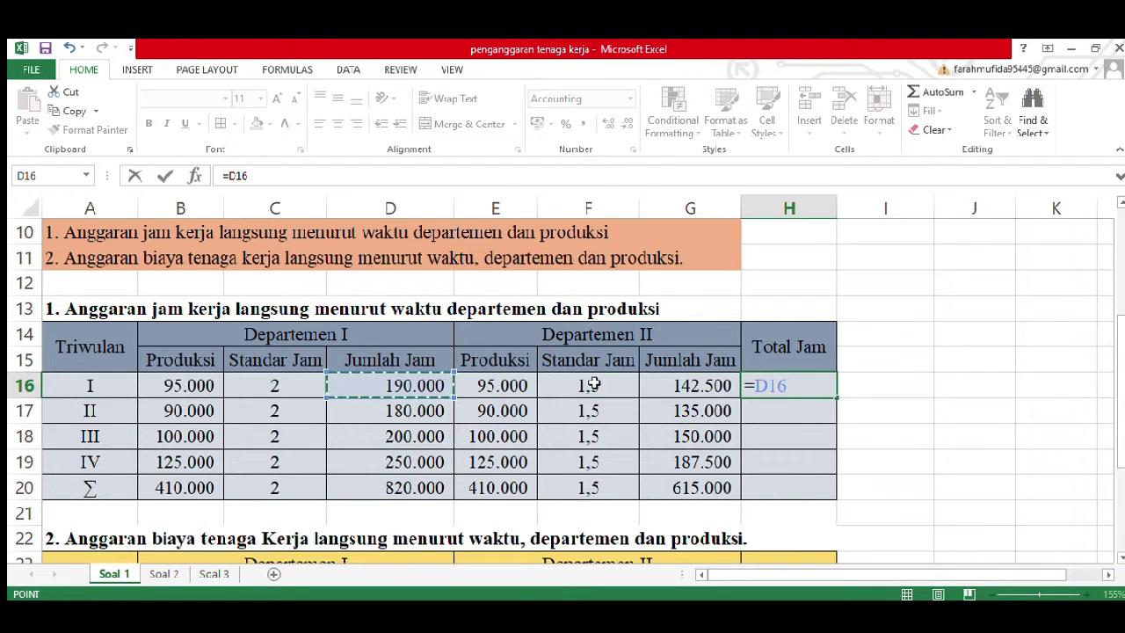
pyautogui.write('+')
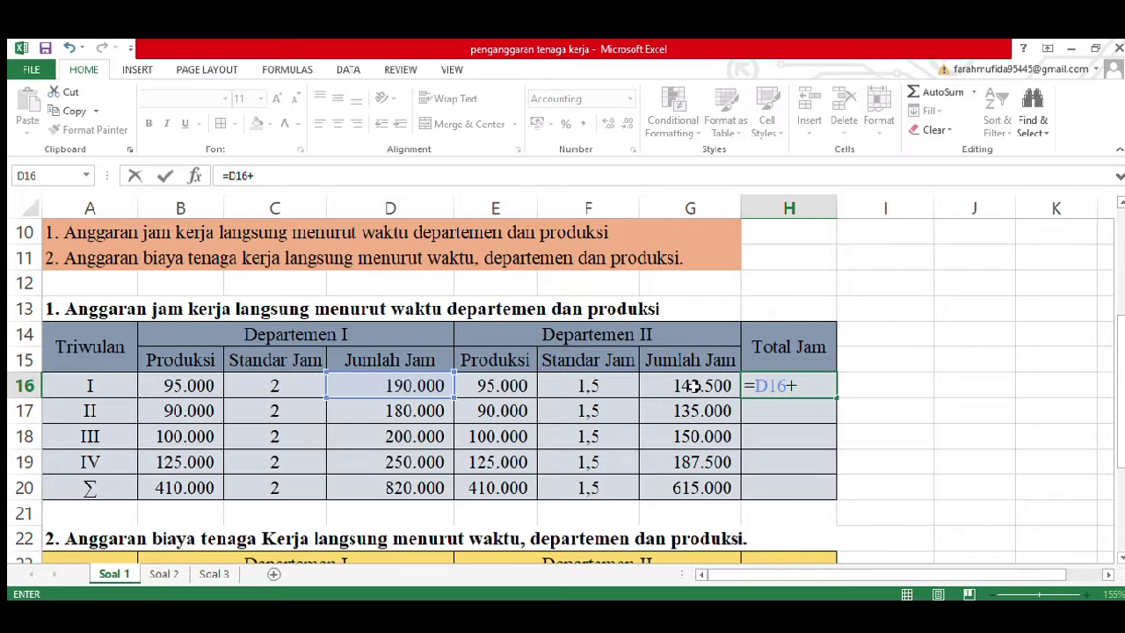
pyautogui.click(695, 387)
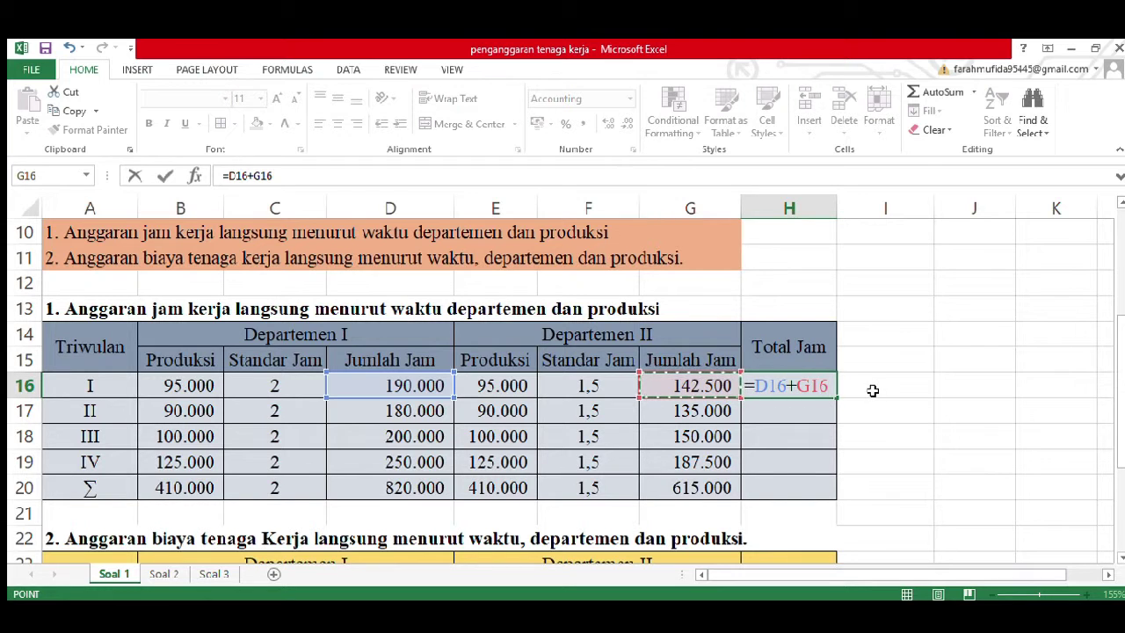
pyautogui.press('Return')
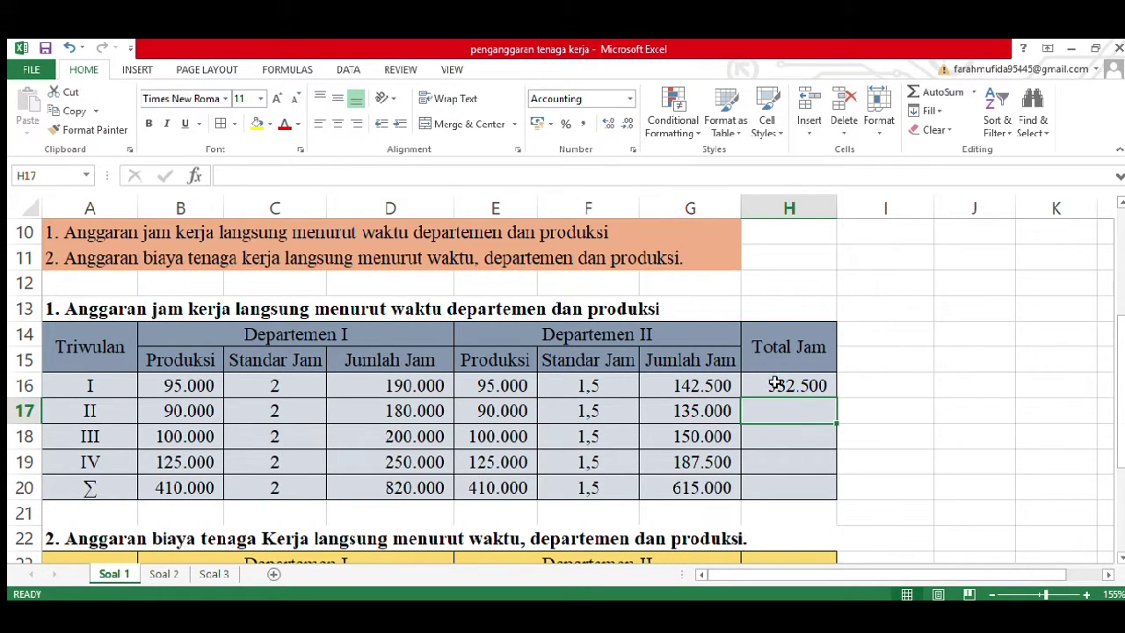
pyautogui.click(824, 391)
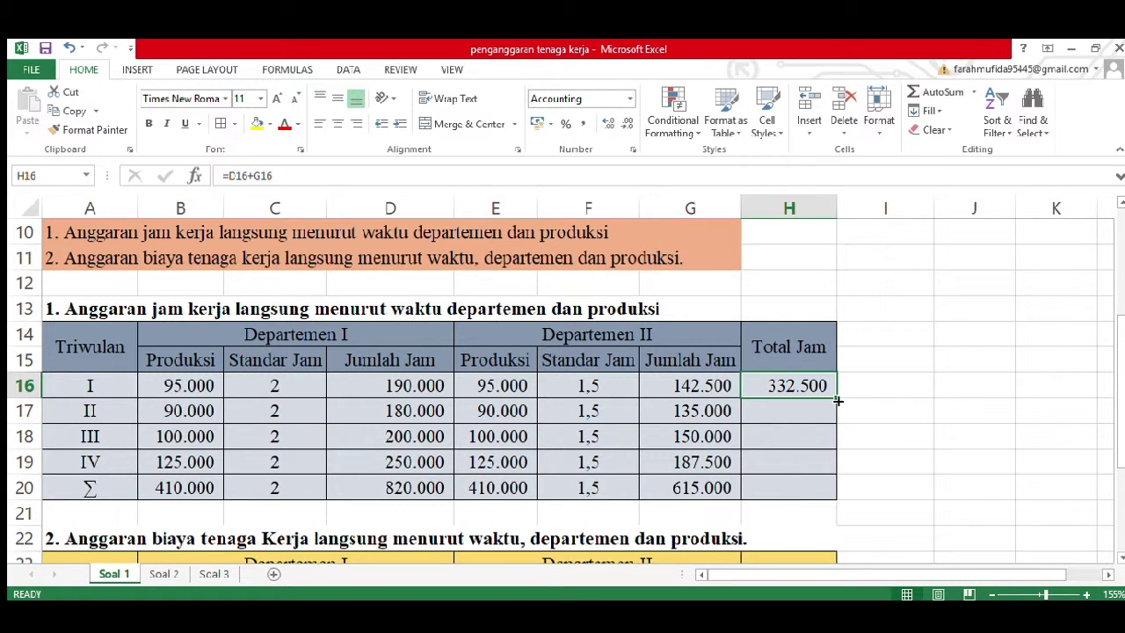
pyautogui.moveTo(838, 402); pyautogui.dragTo(833, 476)
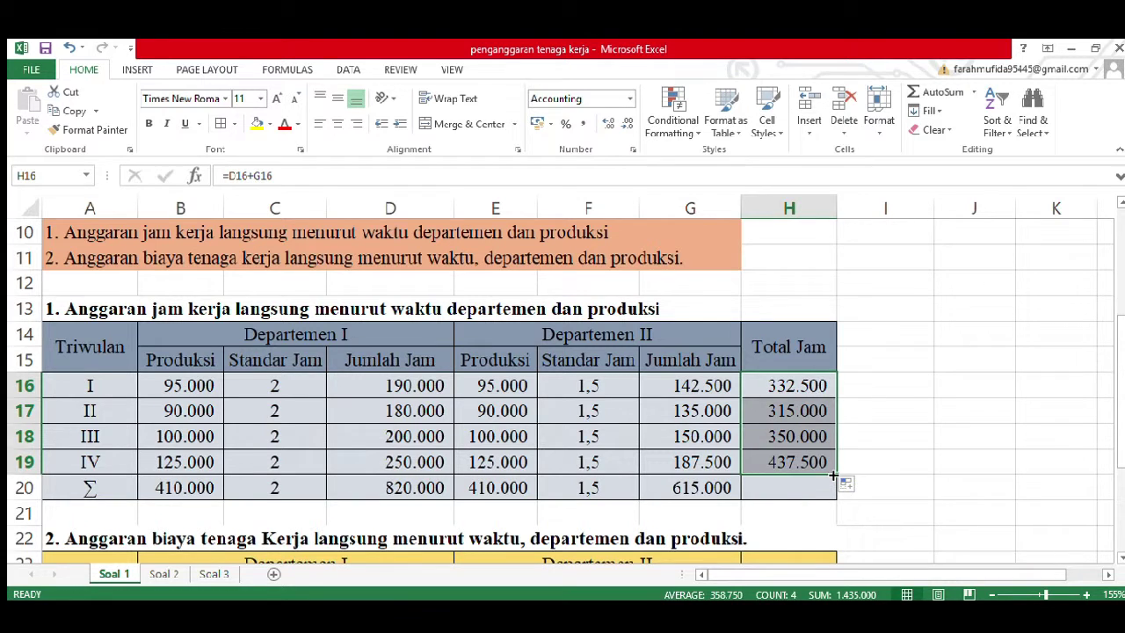
# Total the Total Jam column in H20 by summing H16:H19
pyautogui.click(780, 491)
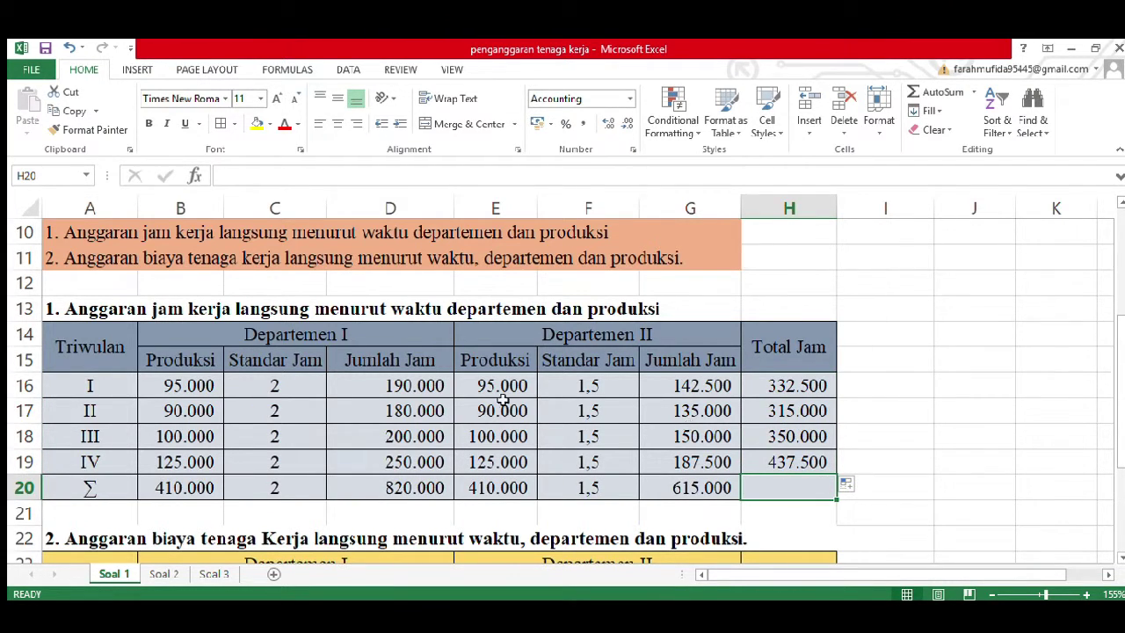
pyautogui.click(407, 387)
pyautogui.click(717, 384)
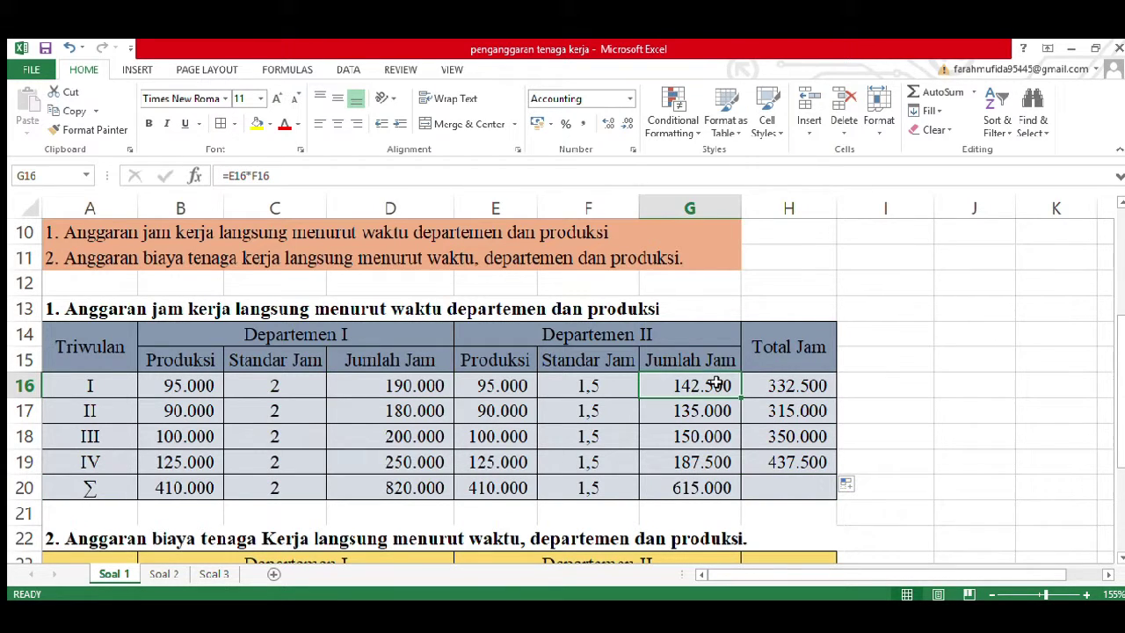
pyautogui.click(774, 490)
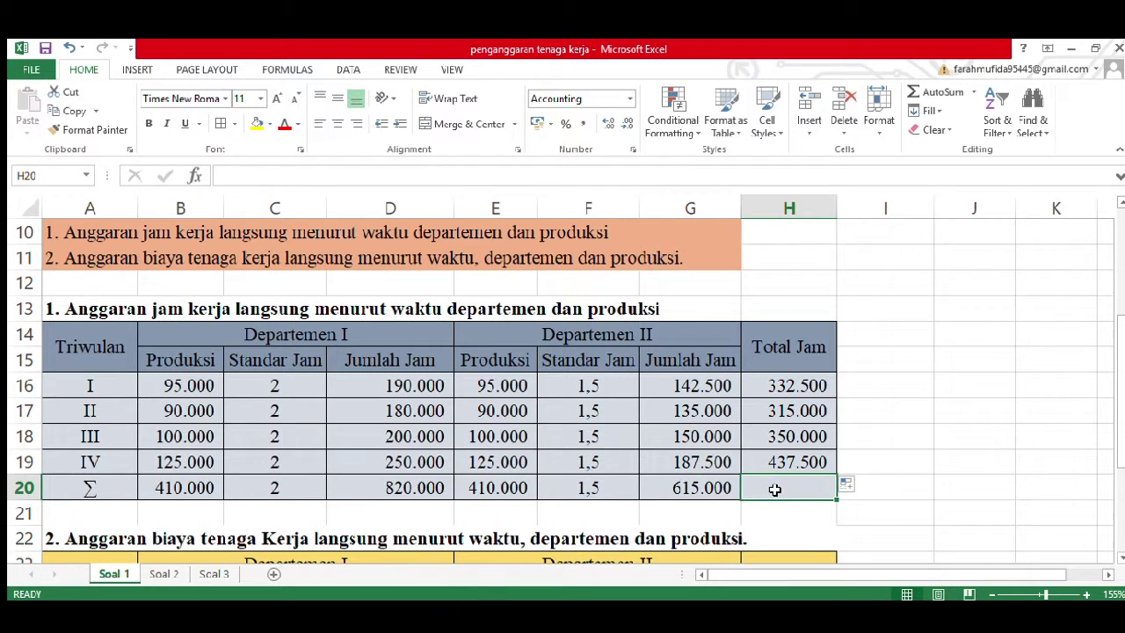
pyautogui.write('=sum')
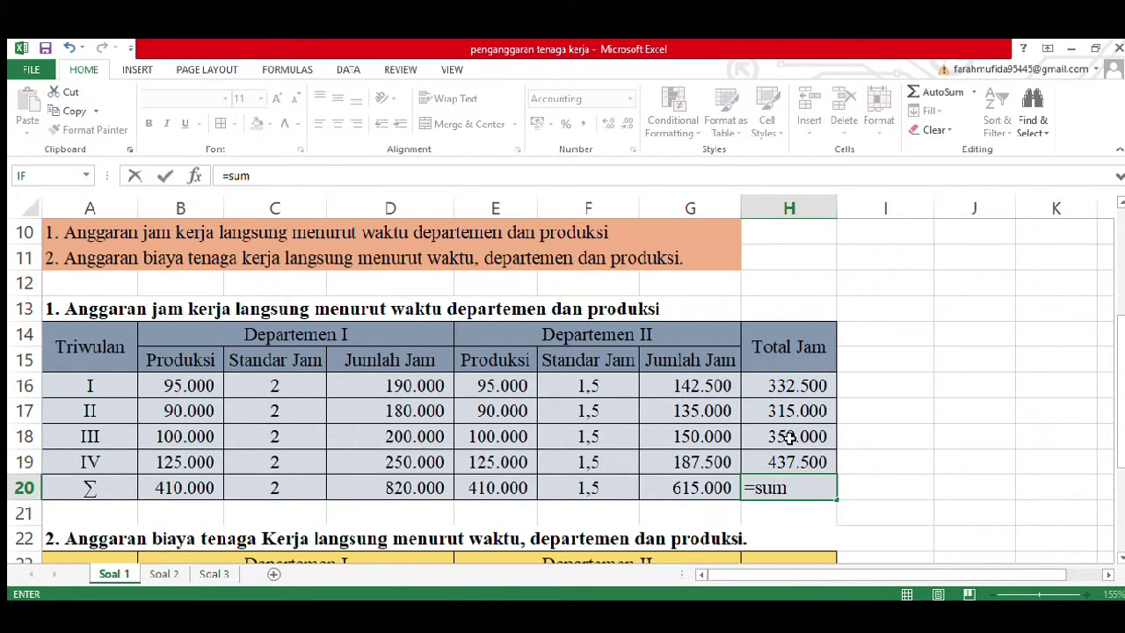
pyautogui.write('*')
pyautogui.press('BackSpace')
pyautogui.write('(')
pyautogui.click(797, 389)
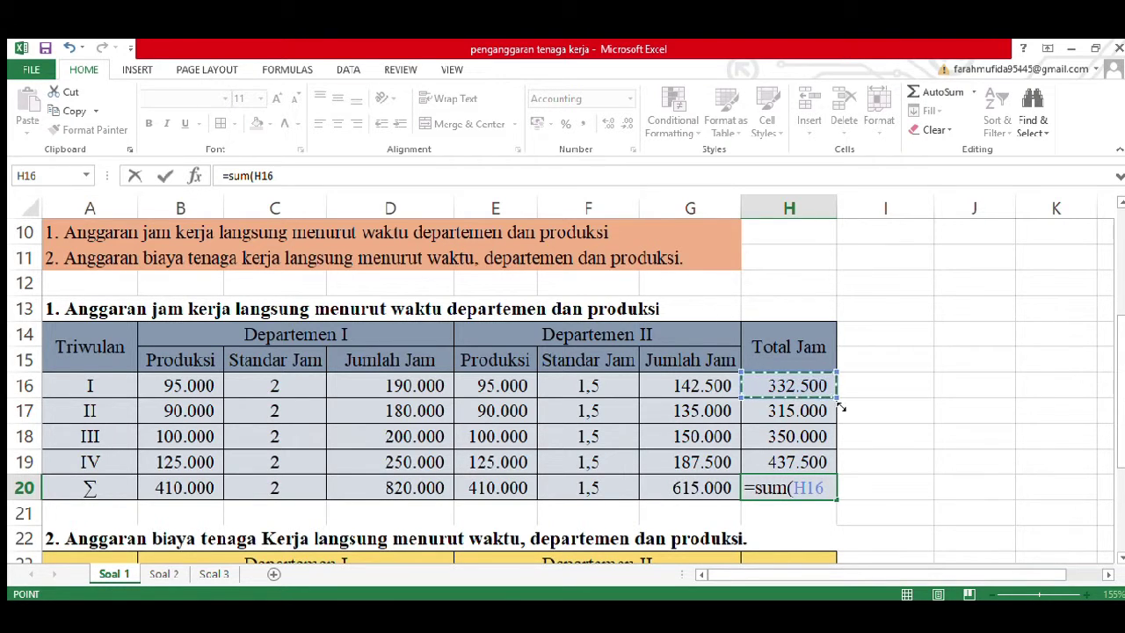
pyautogui.moveTo(840, 401); pyautogui.dragTo(829, 463)
pyautogui.press('Return')
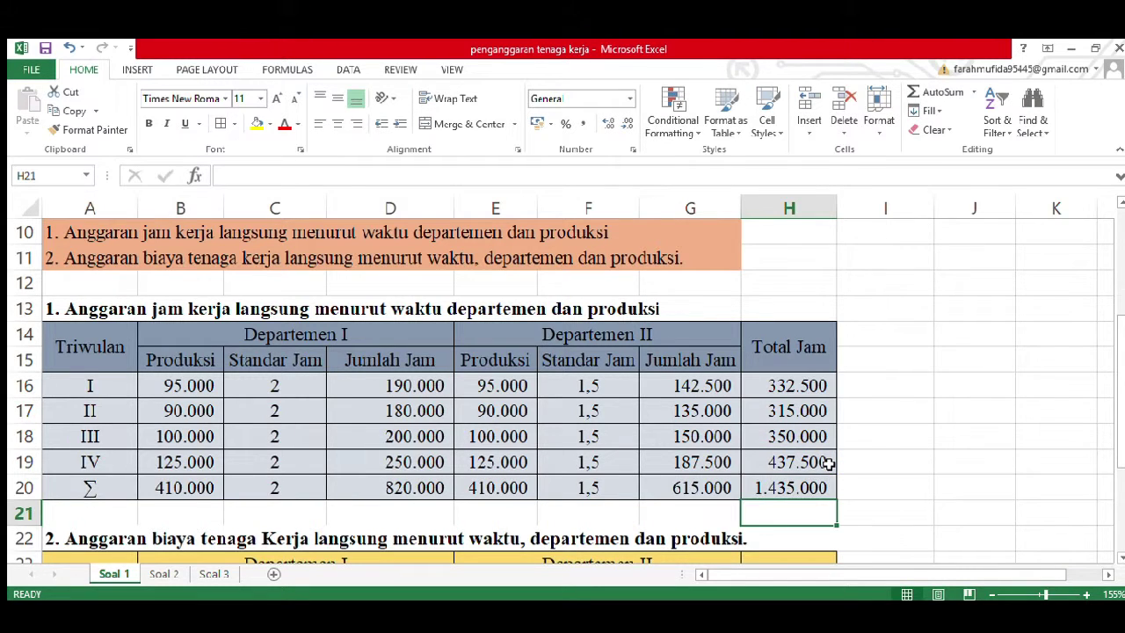
pyautogui.click(778, 493)
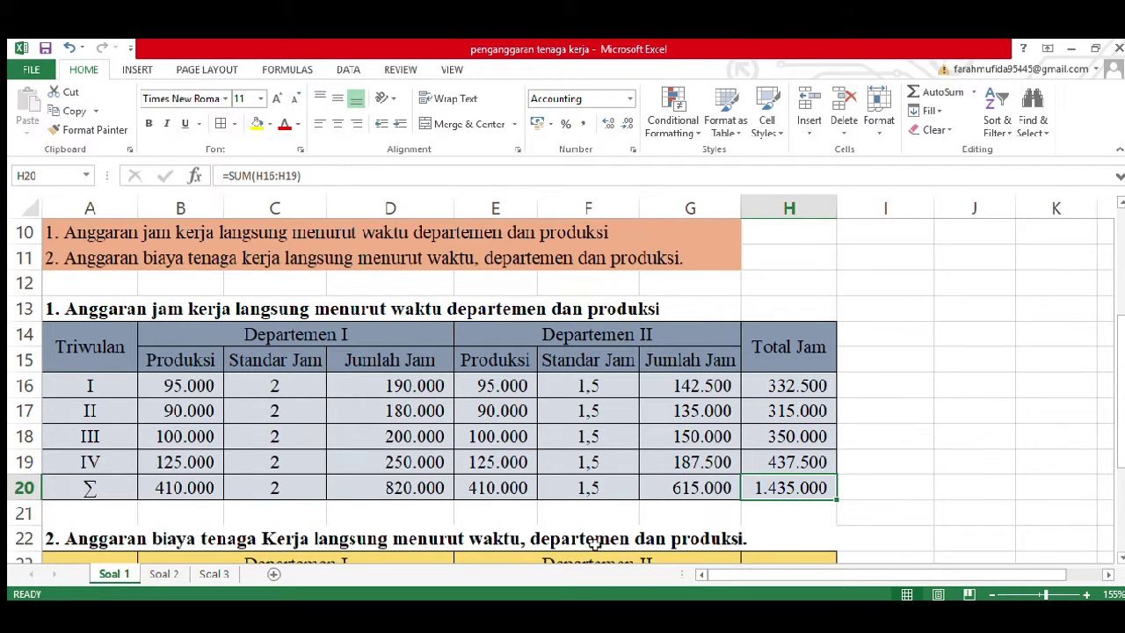
# Calculate Departemen I's quarter I Jumlah (Rp) in the labour cost budget with =B25*C25 in D25
pyautogui.moveTo(1122, 374); pyautogui.dragTo(1122, 419)
pyautogui.scroll(-1, 1122, 431)
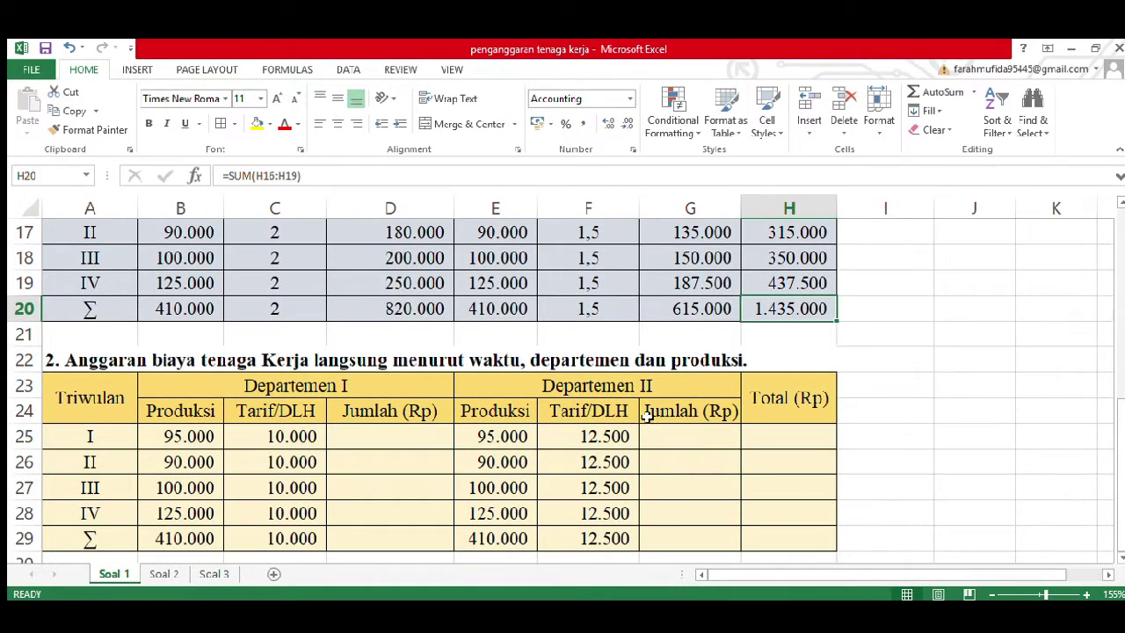
pyautogui.click(511, 366)
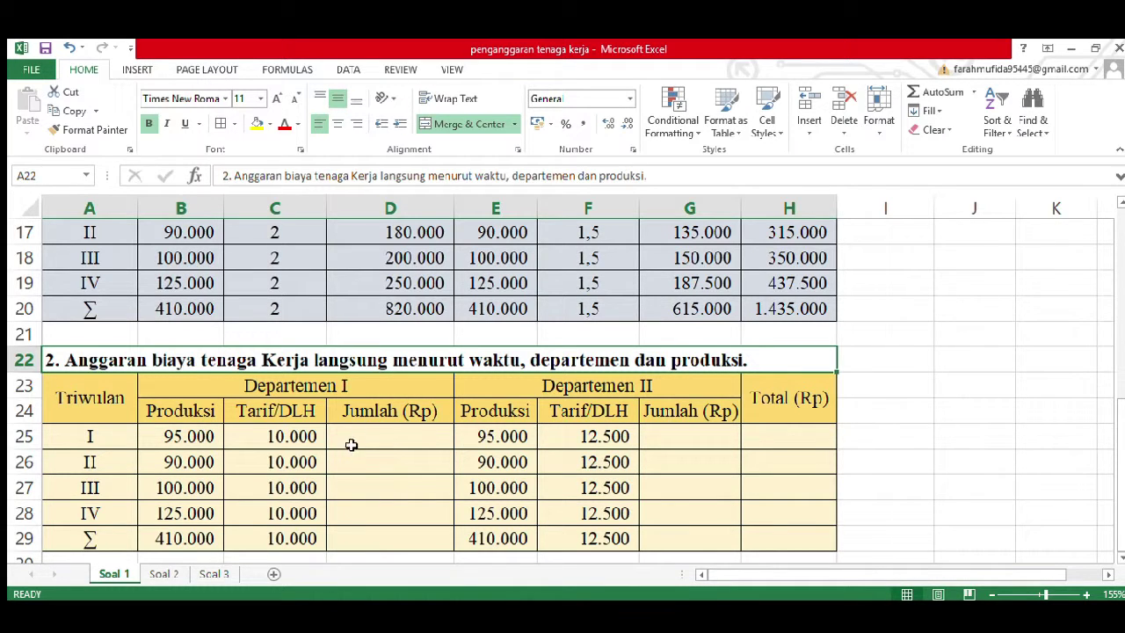
pyautogui.click(425, 442)
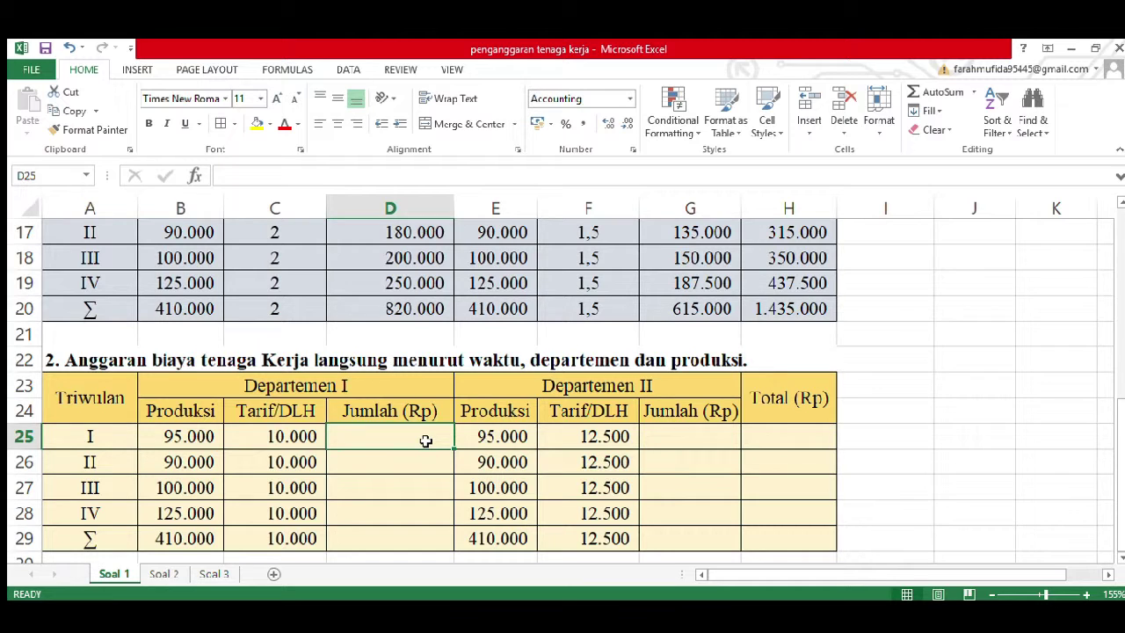
pyautogui.click(301, 413)
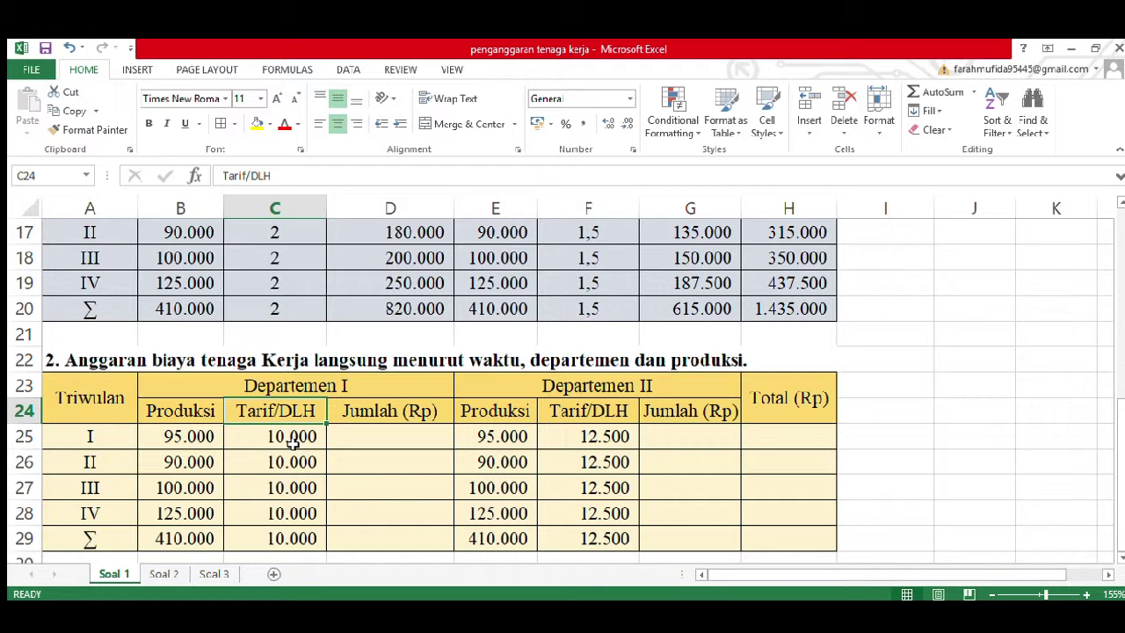
pyautogui.click(370, 446)
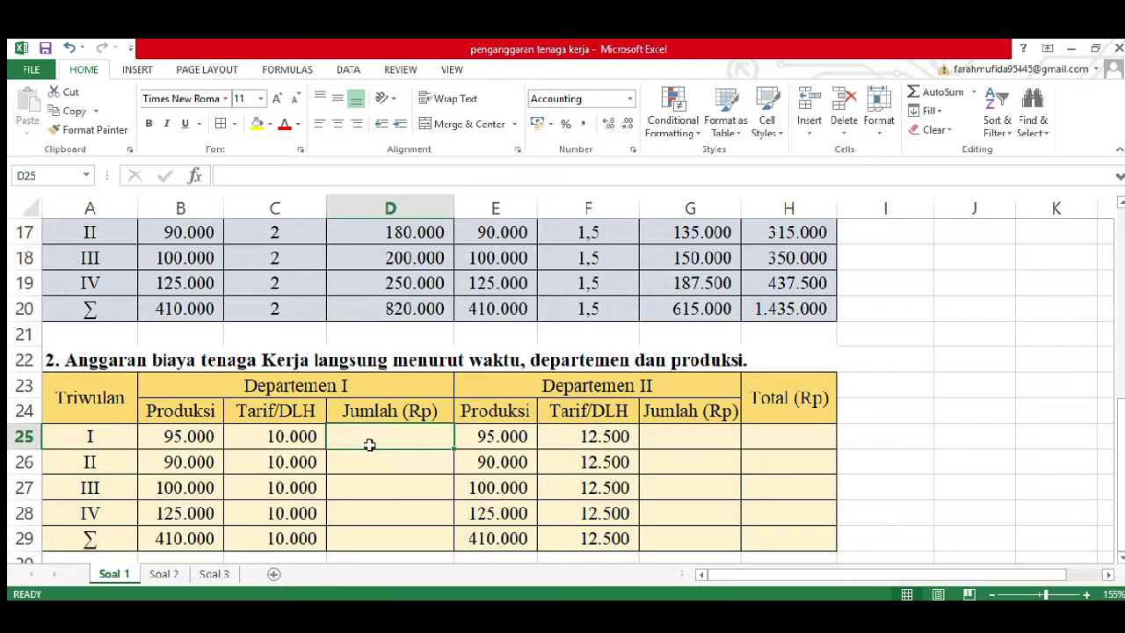
pyautogui.write('=')
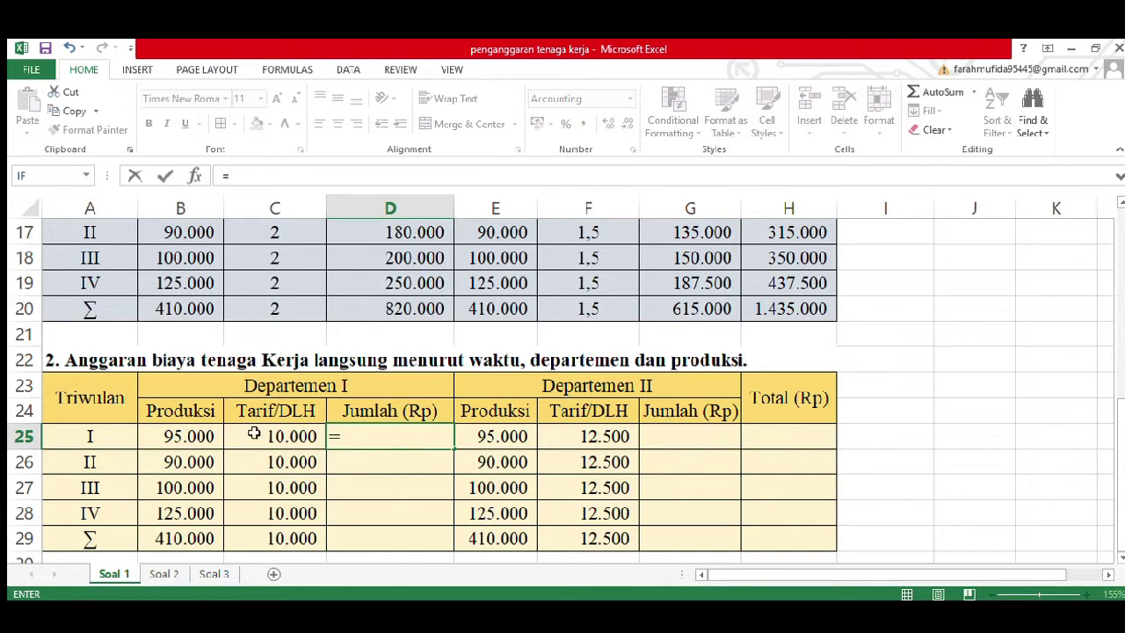
pyautogui.click(215, 439)
pyautogui.write('*')
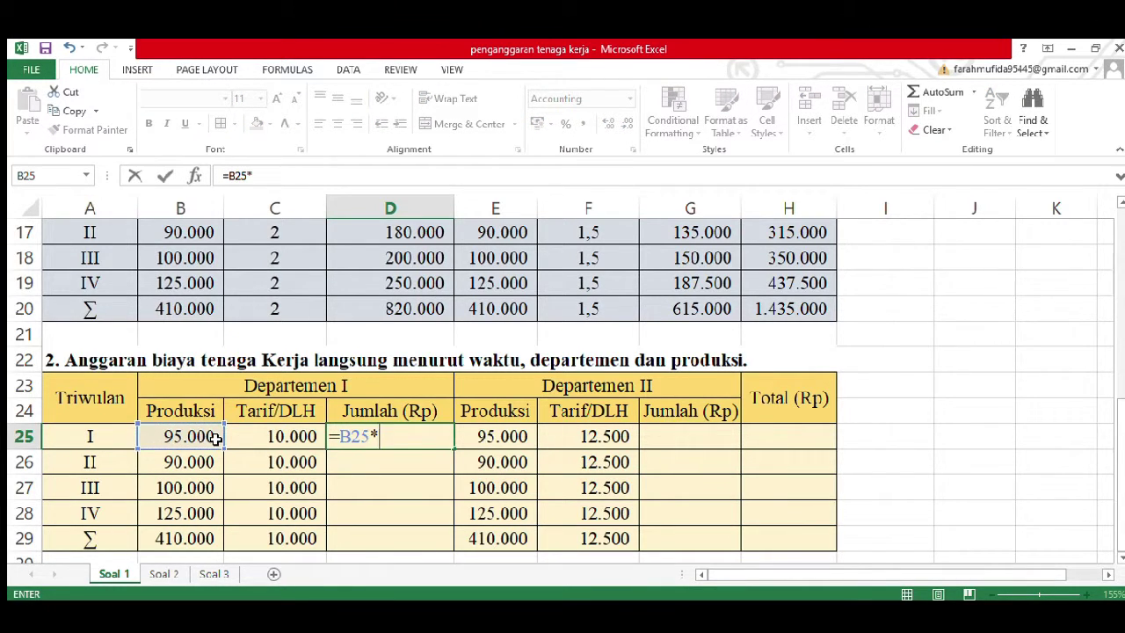
pyautogui.click(258, 441)
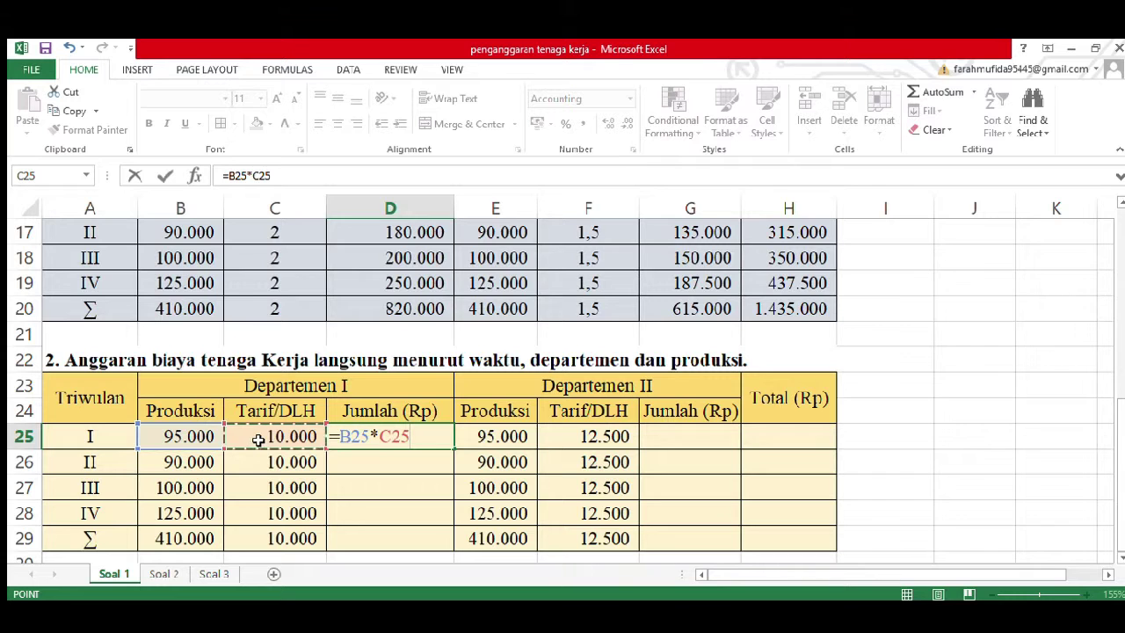
pyautogui.press('Return')
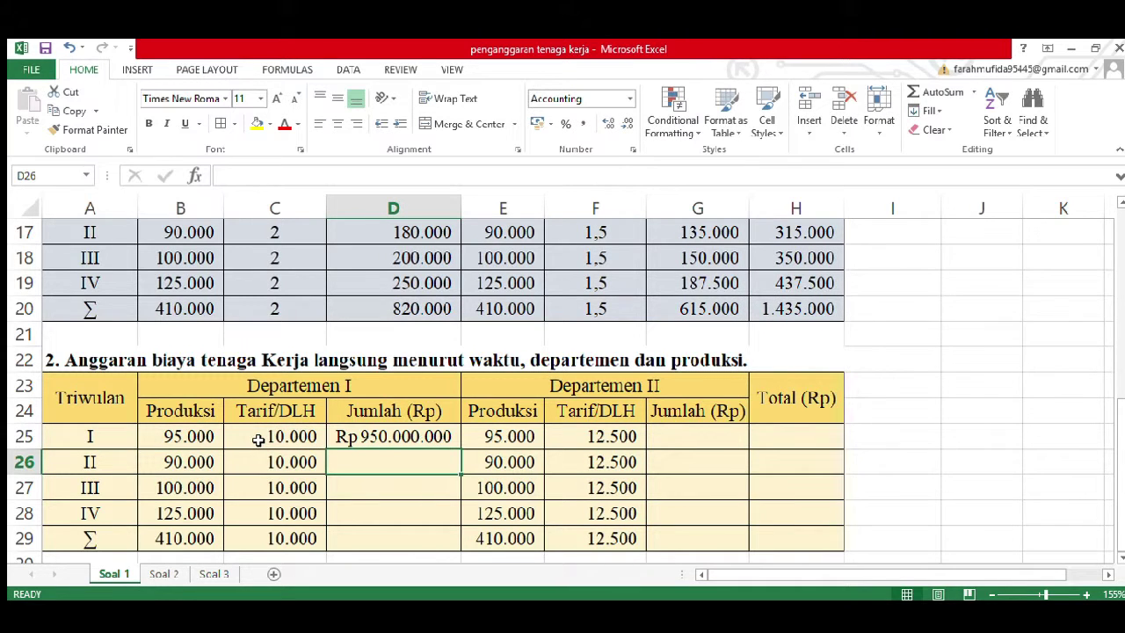
# Fill Departemen I's Jumlah (Rp) formula from D25 down to quarter IV in D28 and auto-fit the width of column D
pyautogui.click(383, 435)
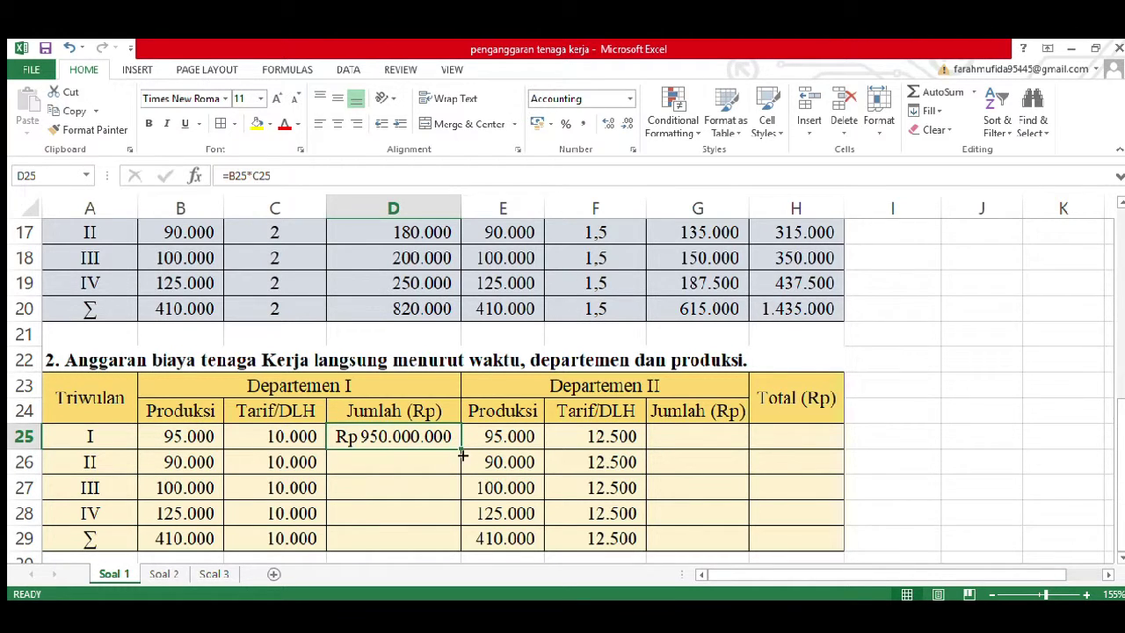
pyautogui.moveTo(459, 454); pyautogui.dragTo(457, 526)
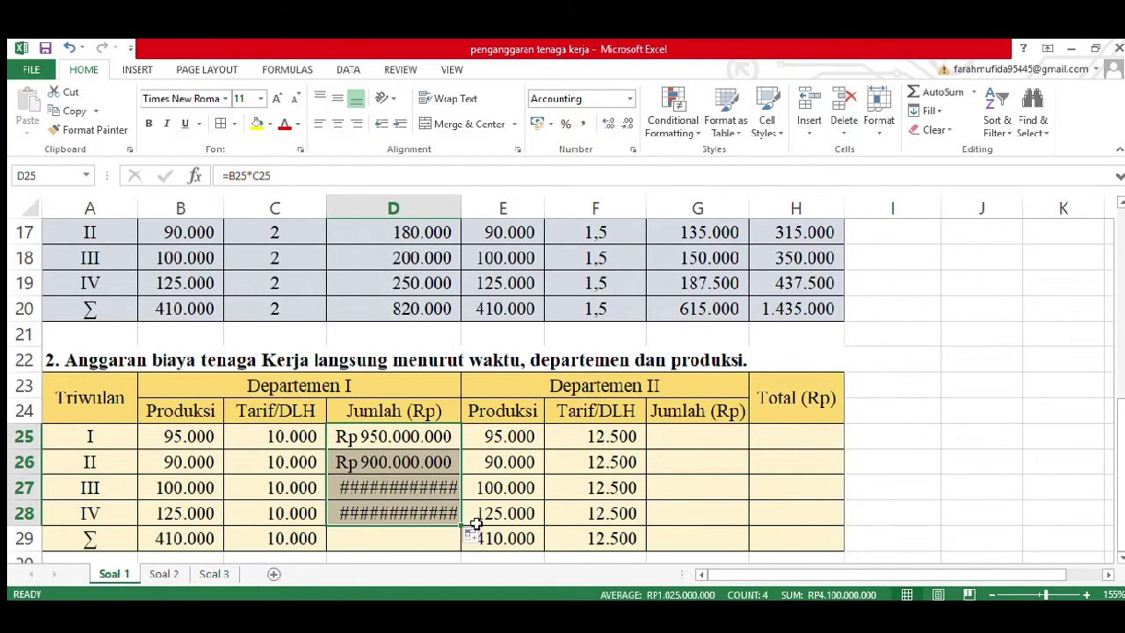
pyautogui.doubleClick(462, 211)
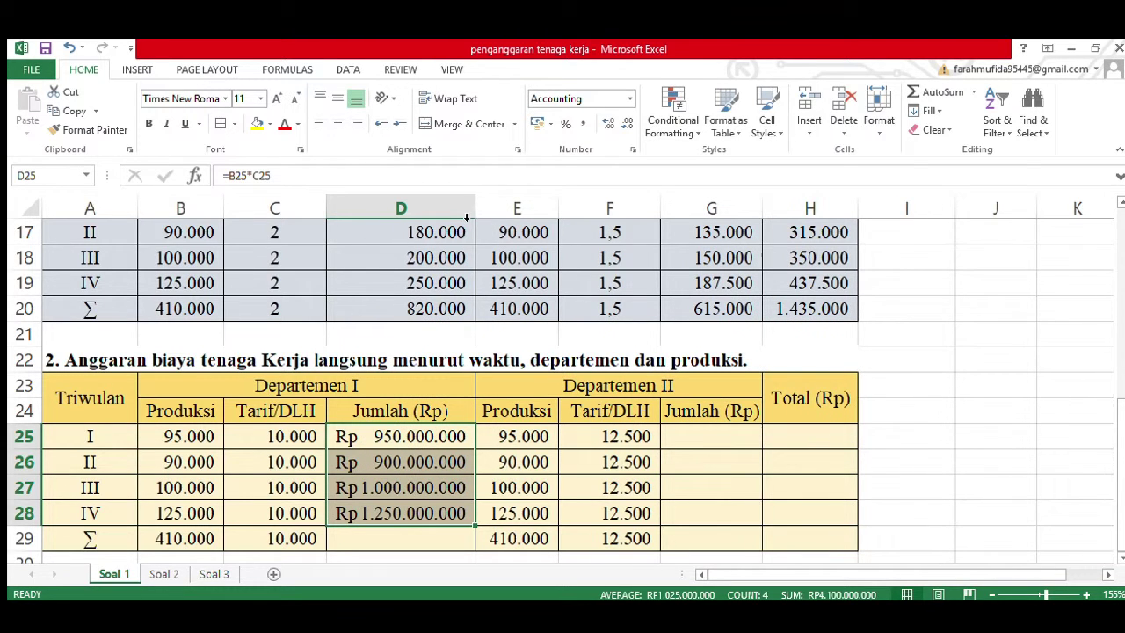
# Total Departemen I's Jumlah (Rp) in D29 by summing D25:D28
pyautogui.click(350, 543)
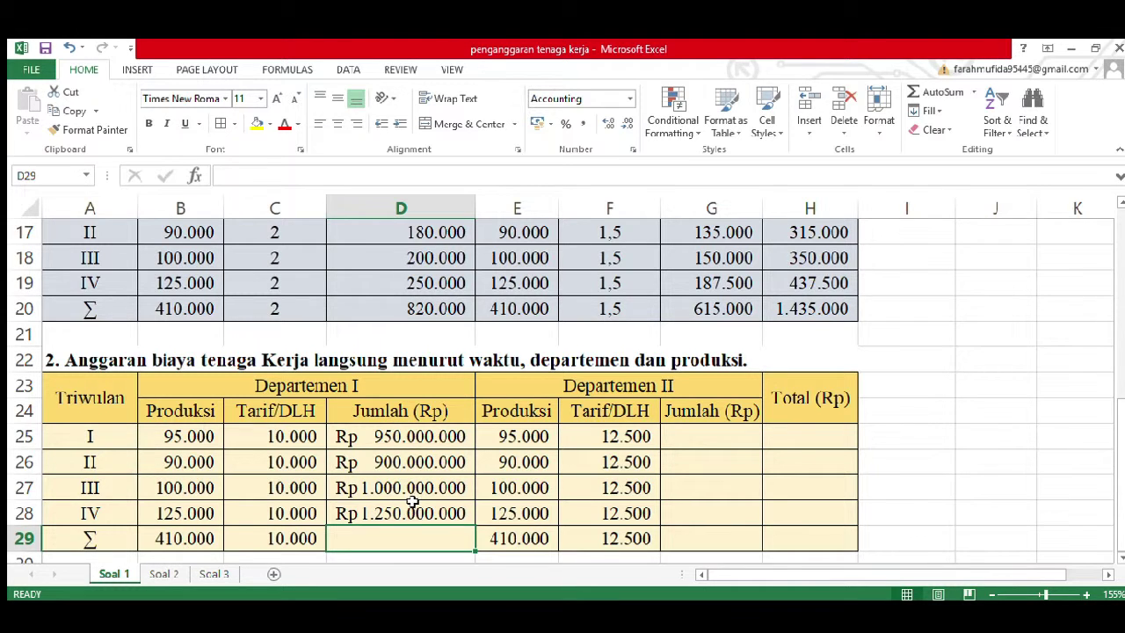
pyautogui.write('=')
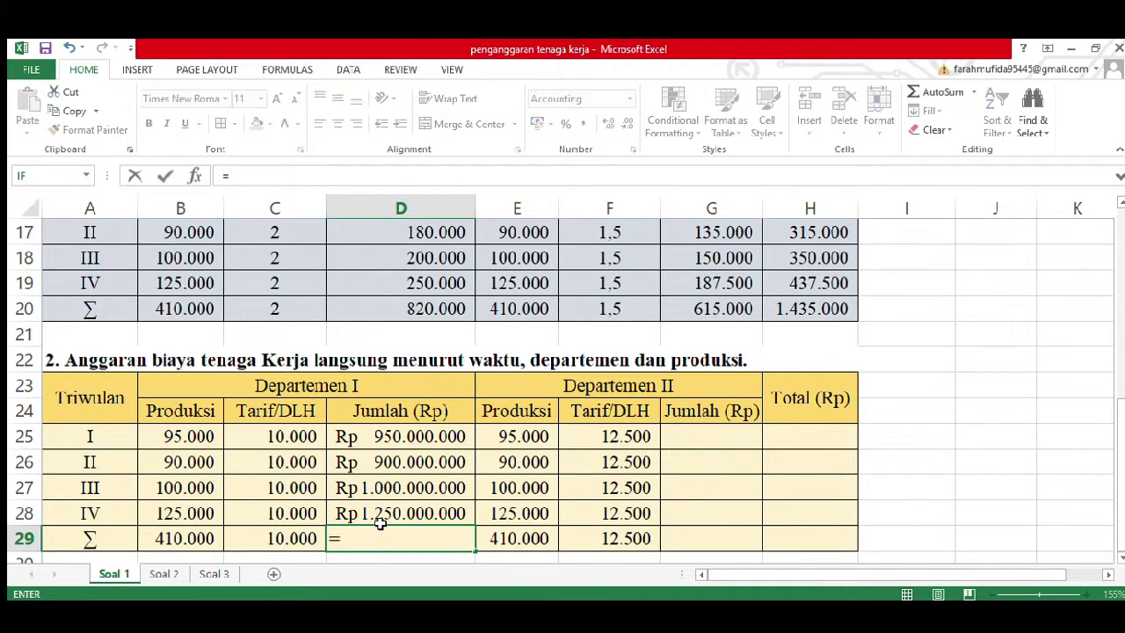
pyautogui.write('sum(')
pyautogui.click(380, 444)
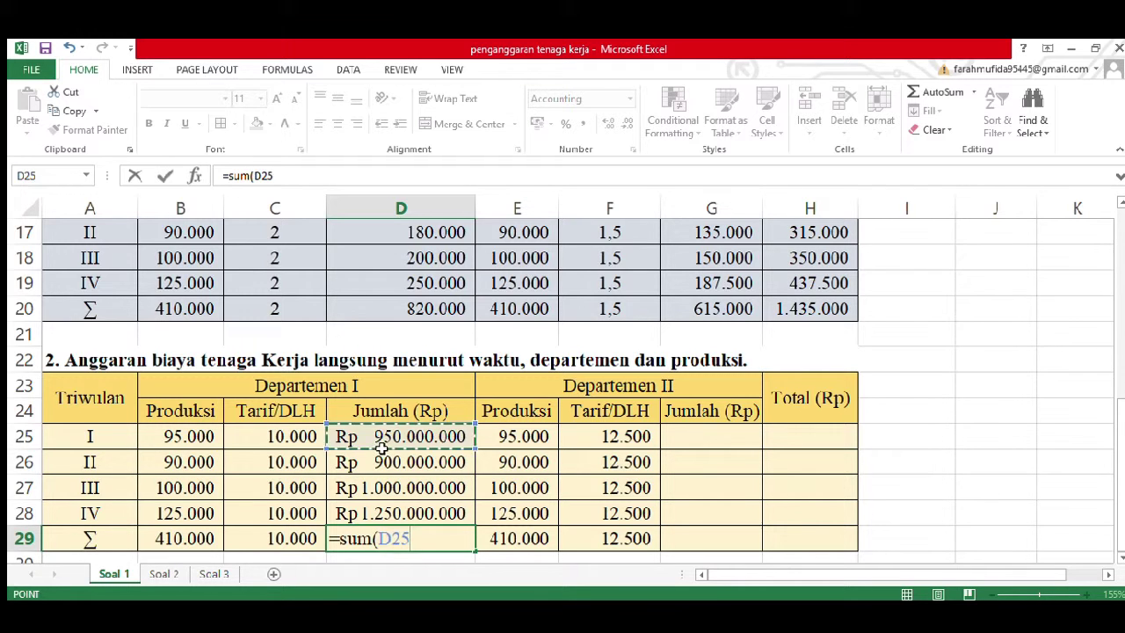
pyautogui.moveTo(479, 456); pyautogui.dragTo(466, 516)
pyautogui.write(')')
pyautogui.press('Return')
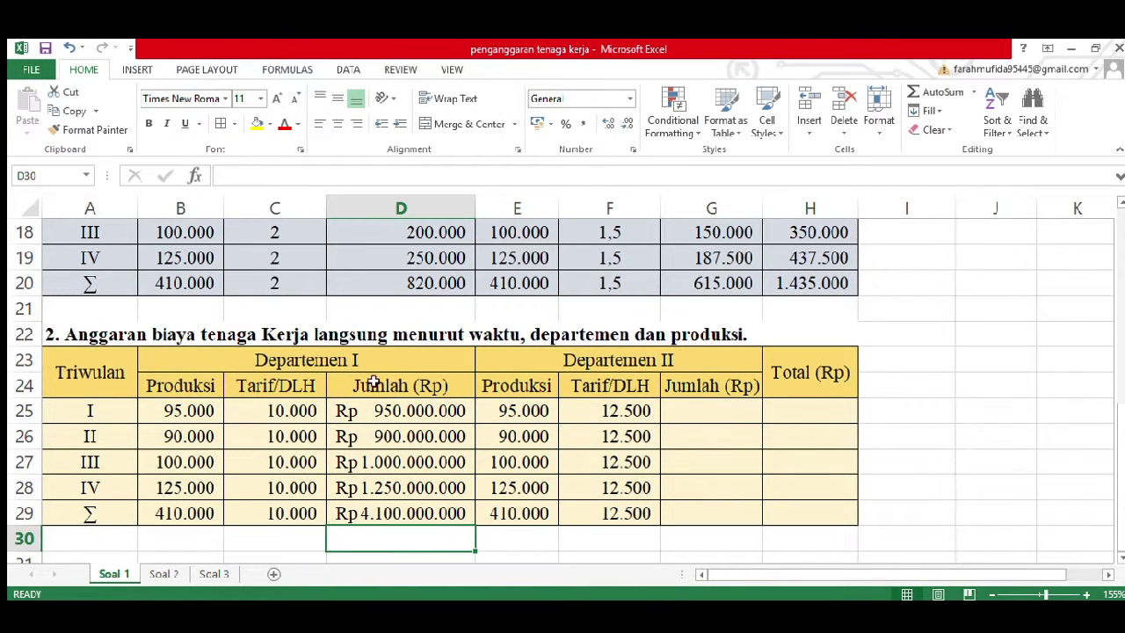
pyautogui.click(404, 517)
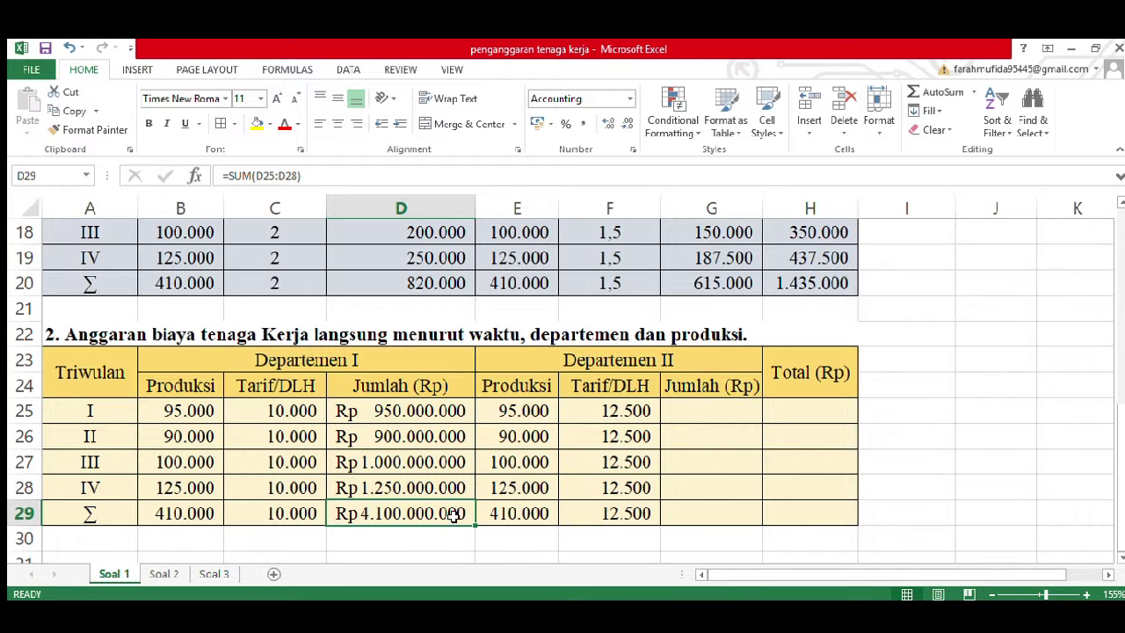
# Calculate Departemen II's quarter I Jumlah (Rp) with =E25*F25 in G25 and fill the formula down to quarter IV in G28
pyautogui.click(688, 409)
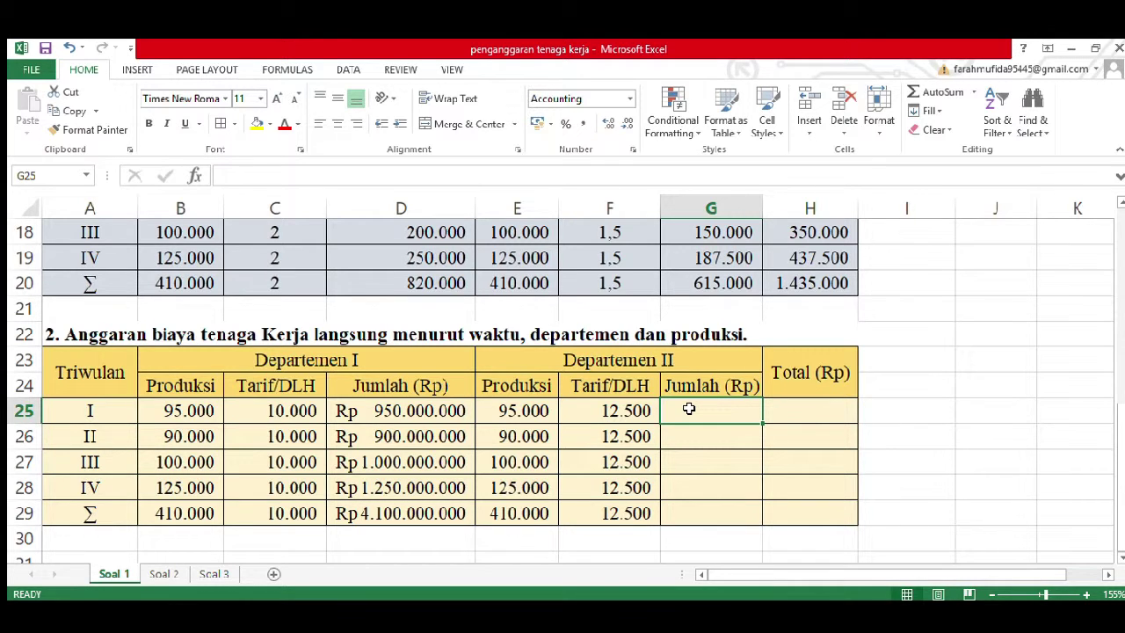
pyautogui.write('=')
pyautogui.click(549, 414)
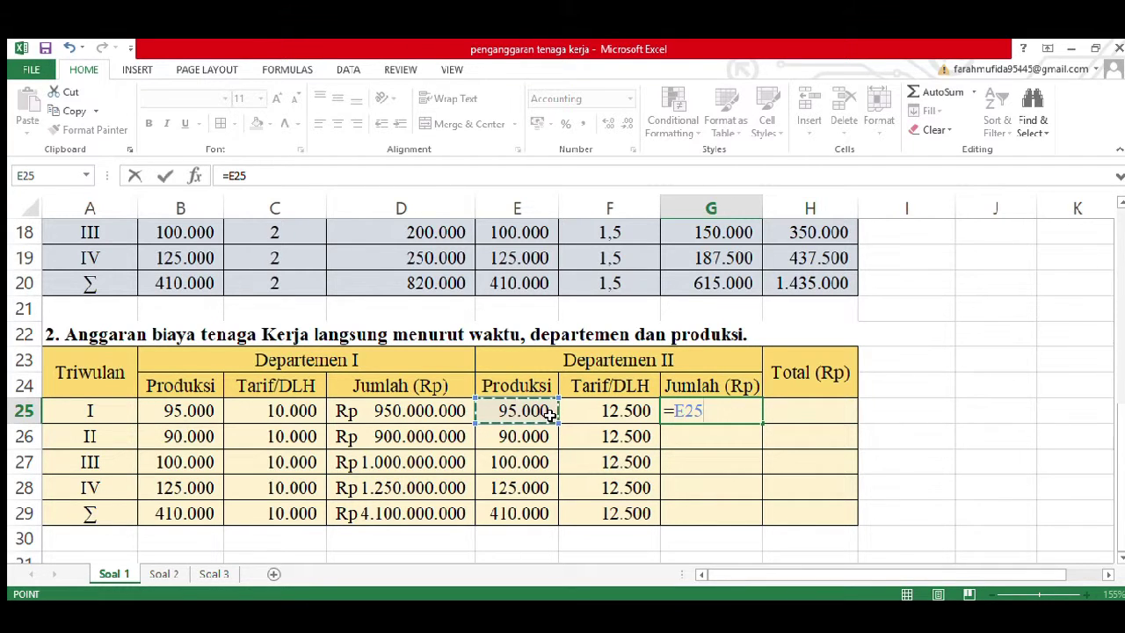
pyautogui.write('*')
pyautogui.click(640, 415)
pyautogui.press('Return')
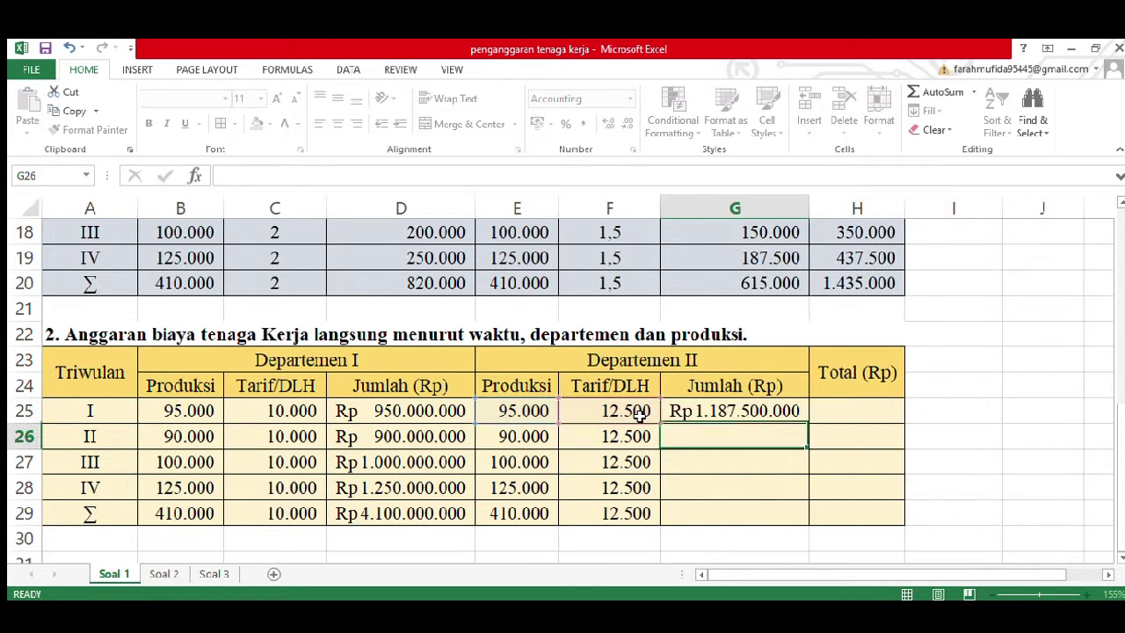
pyautogui.click(769, 409)
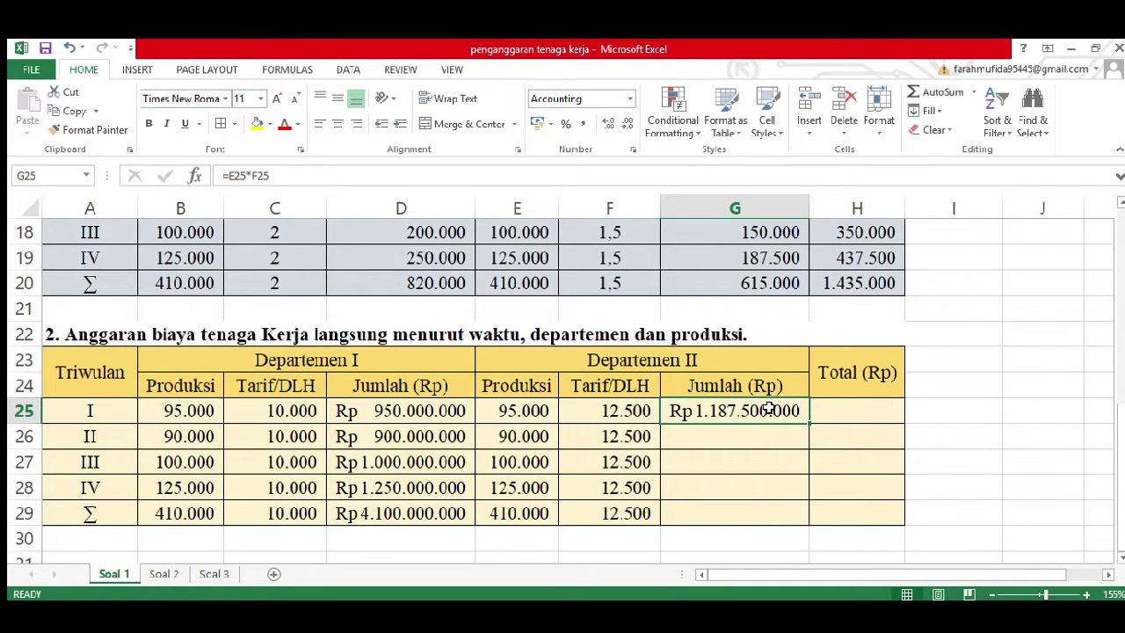
pyautogui.moveTo(807, 427); pyautogui.dragTo(802, 503)
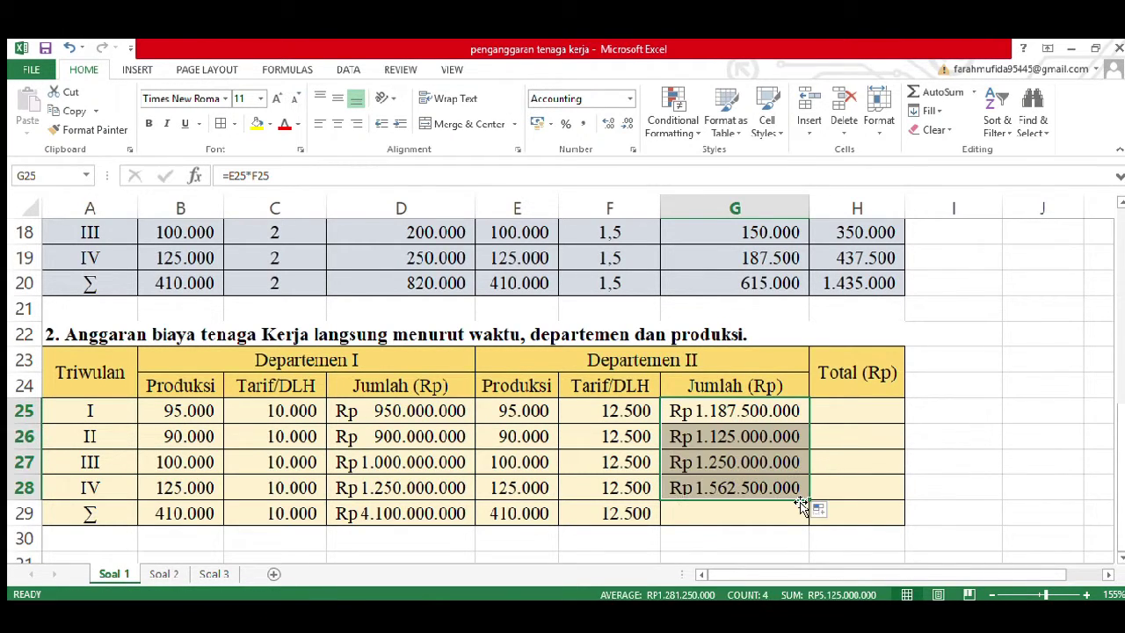
# Total Departemen II's Jumlah (Rp) in G29 by summing G25:G28
pyautogui.click(701, 527)
pyautogui.write('=s')
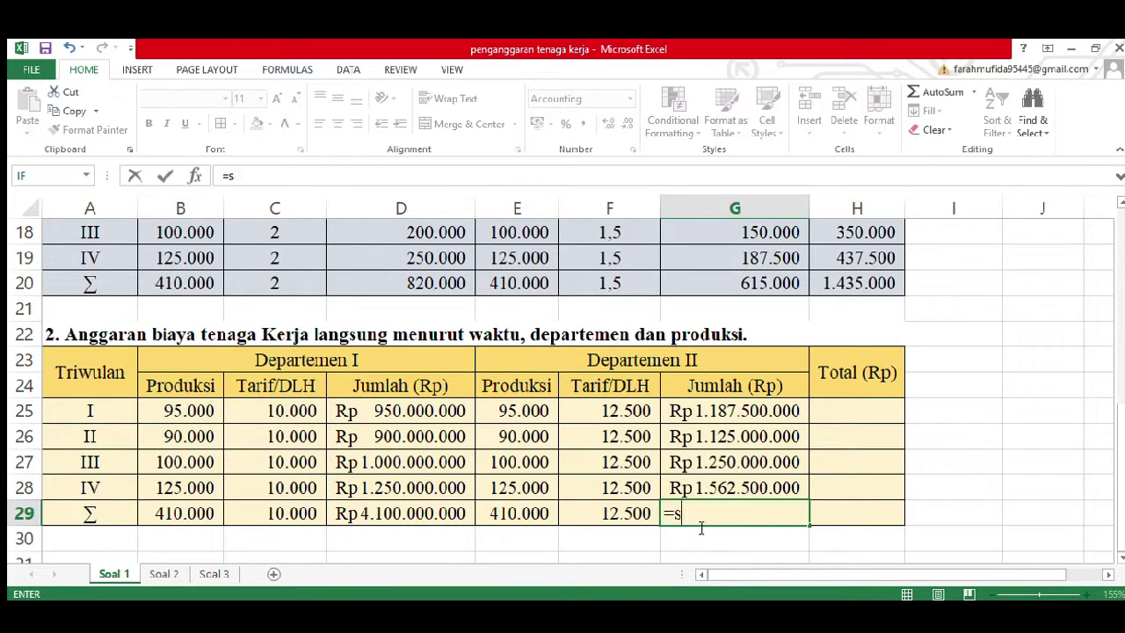
pyautogui.write('um(')
pyautogui.click(747, 431)
pyautogui.click(753, 415)
pyautogui.moveTo(816, 434); pyautogui.dragTo(808, 497)
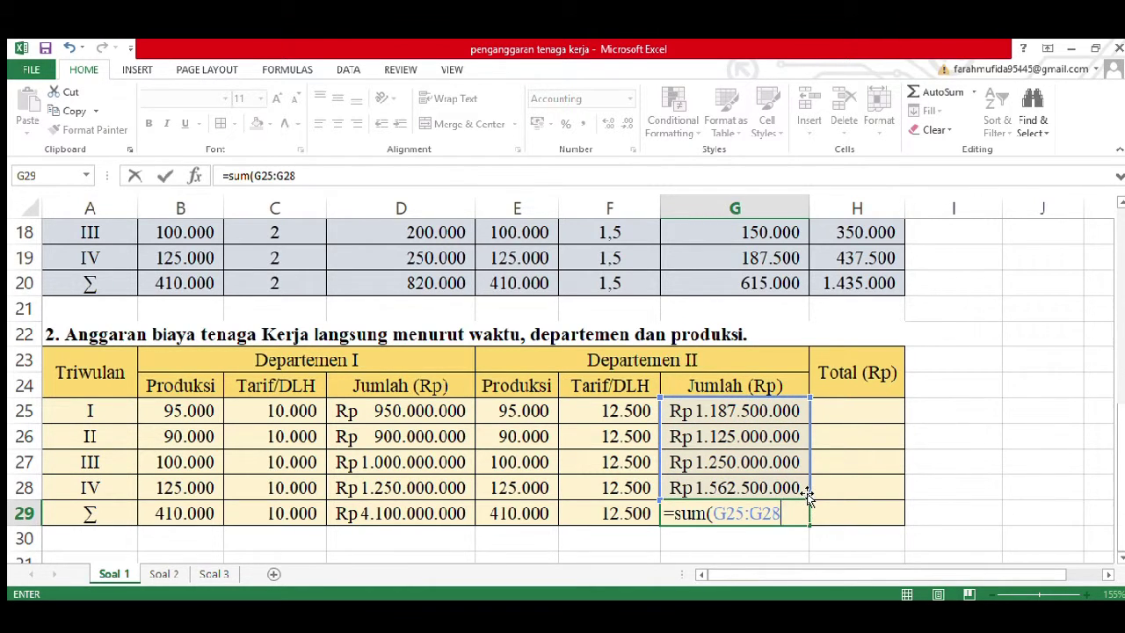
pyautogui.press('Return')
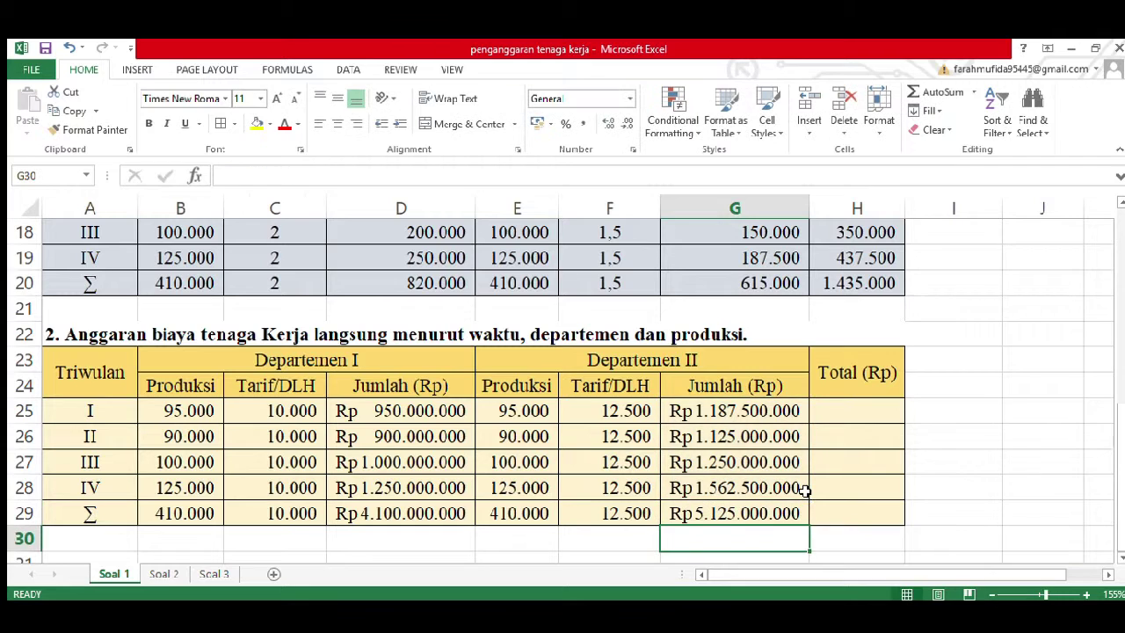
pyautogui.click(757, 512)
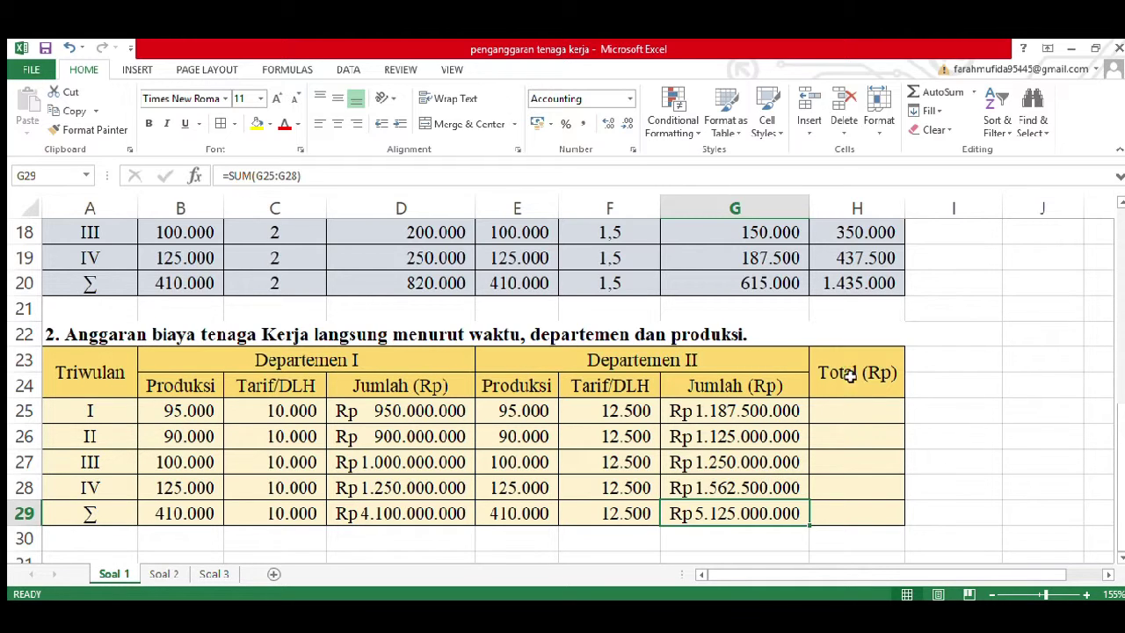
# Calculate the quarter I Total (Rp) of both departments with =D25+G25 in H25
pyautogui.click(842, 420)
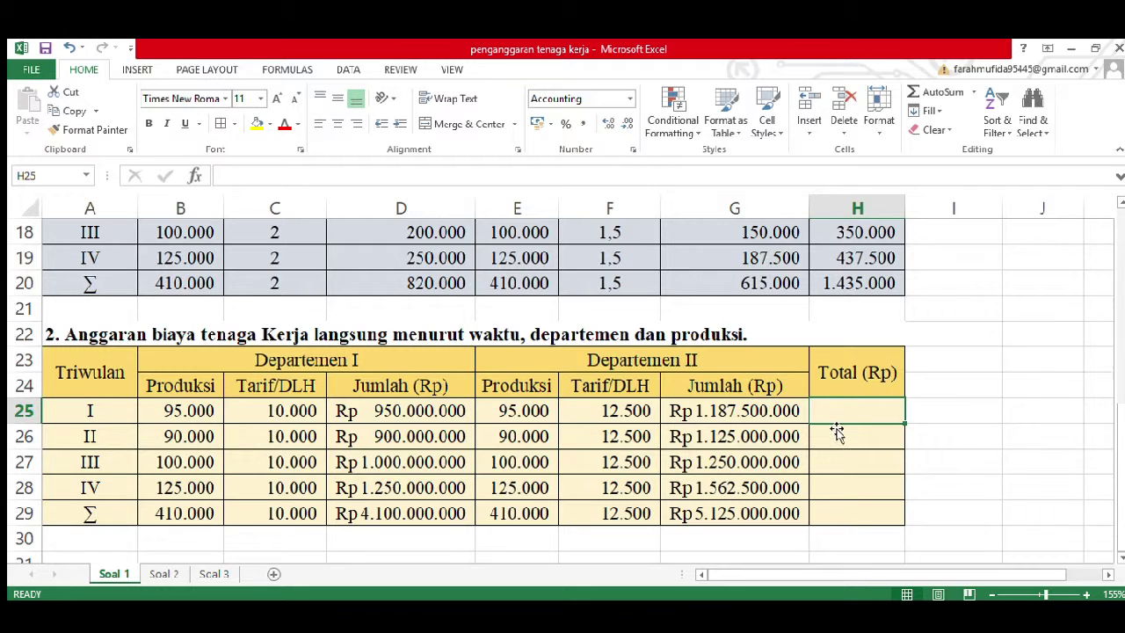
pyautogui.write('=')
pyautogui.click(842, 389)
pyautogui.click(853, 411)
pyautogui.press('BackSpace')
pyautogui.press('BackSpace')
pyautogui.press('BackSpace')
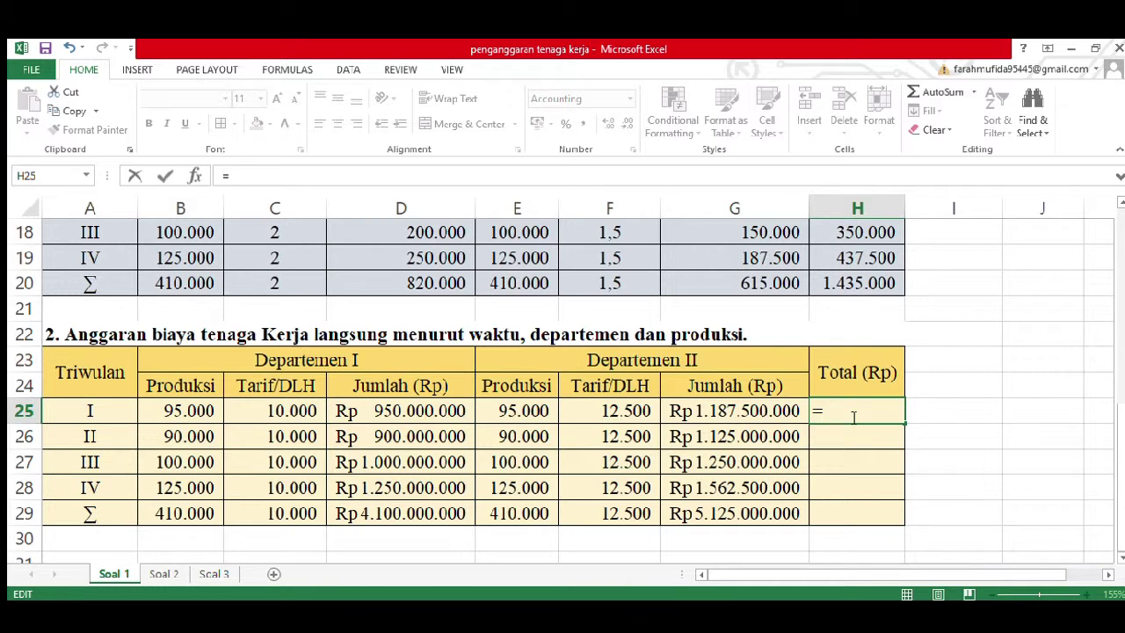
pyautogui.click(393, 420)
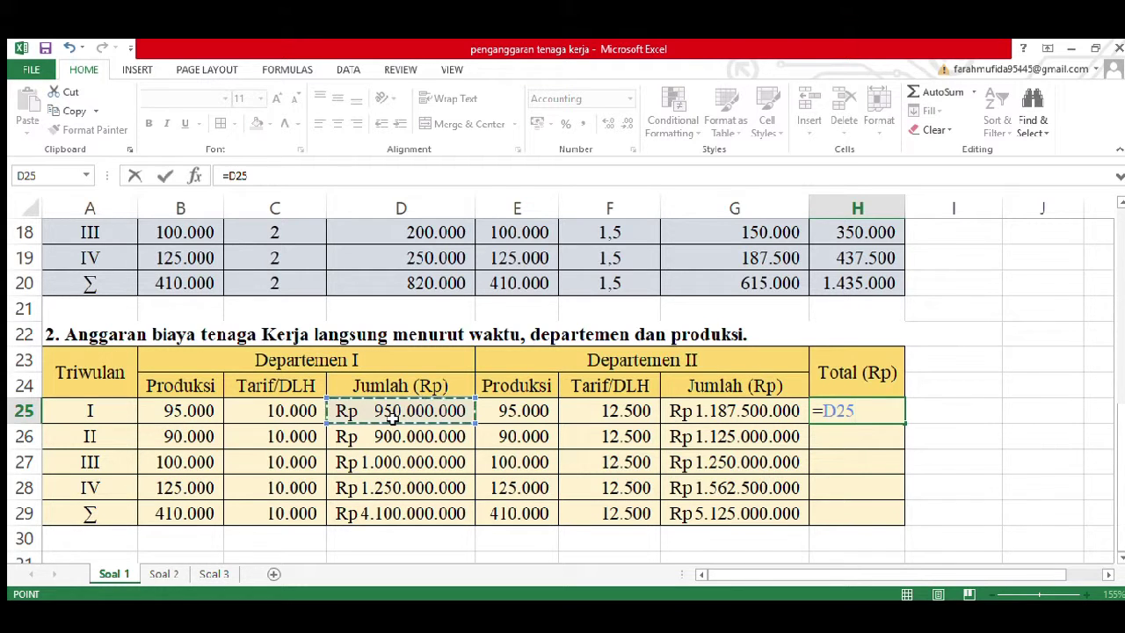
pyautogui.write('+')
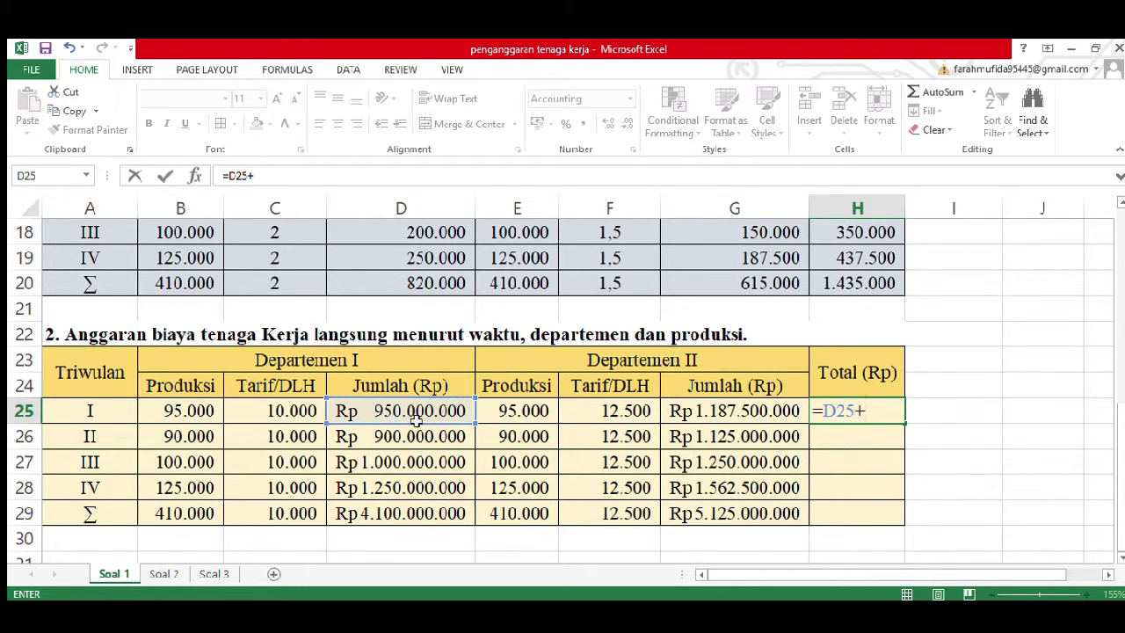
pyautogui.click(673, 421)
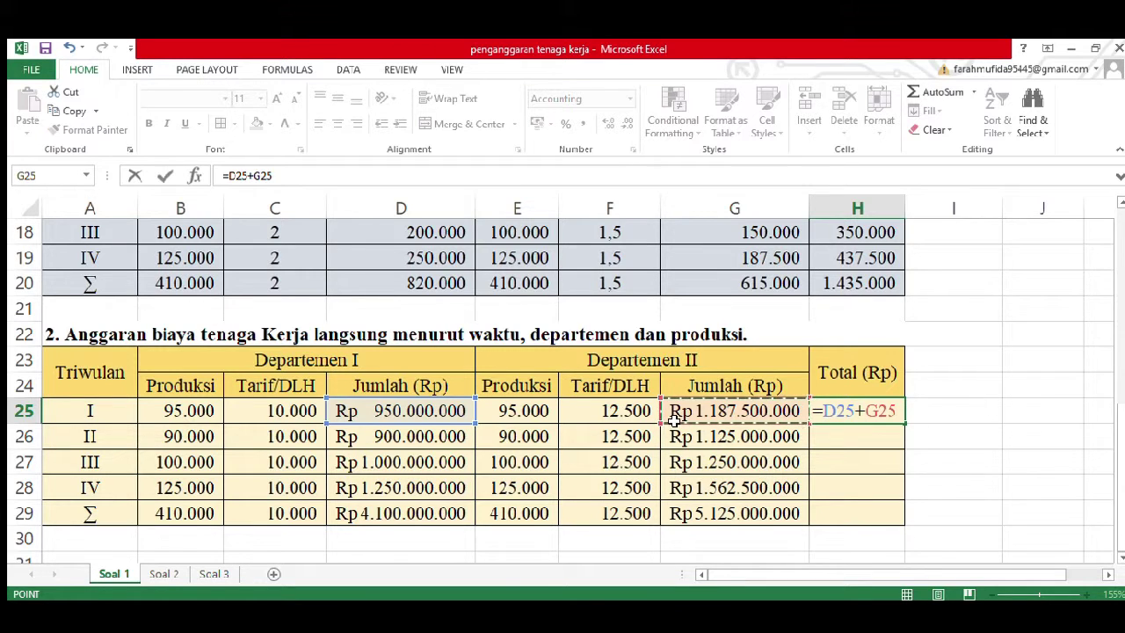
pyautogui.press('Return')
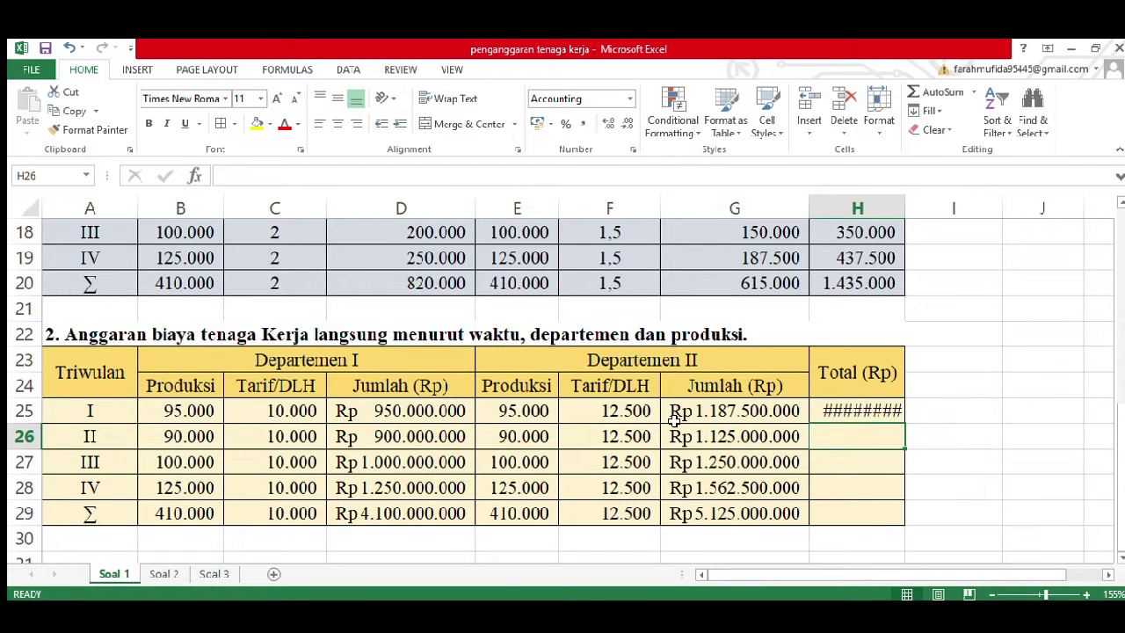
# Auto-fit the width of column H and fill the Total (Rp) formula from H25 down to quarter IV in H28
pyautogui.doubleClick(905, 208)
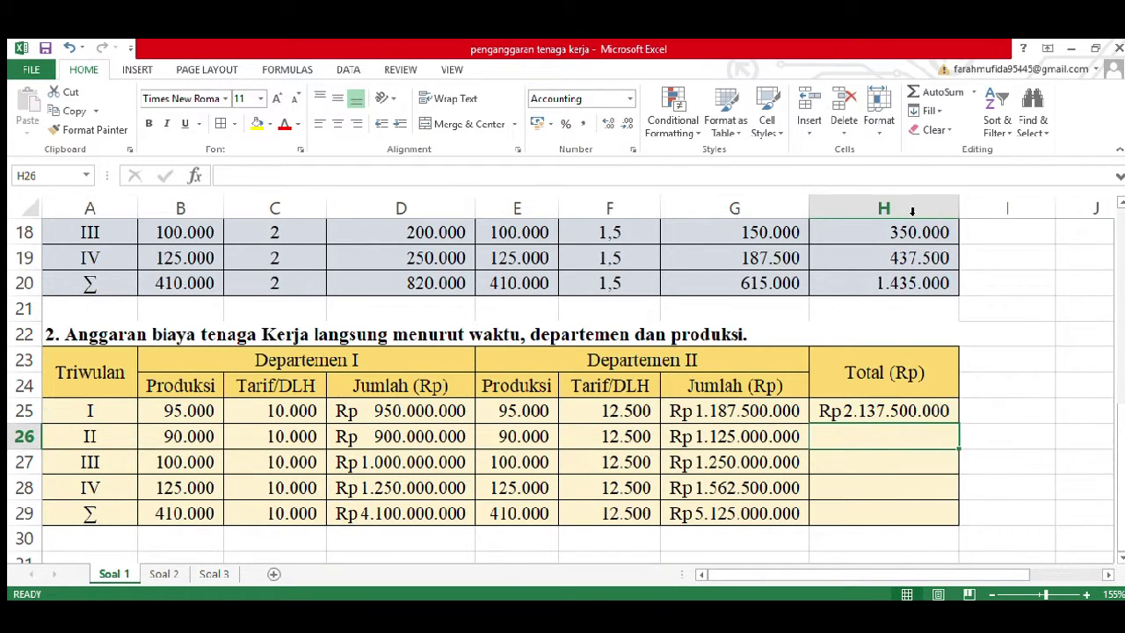
pyautogui.click(923, 410)
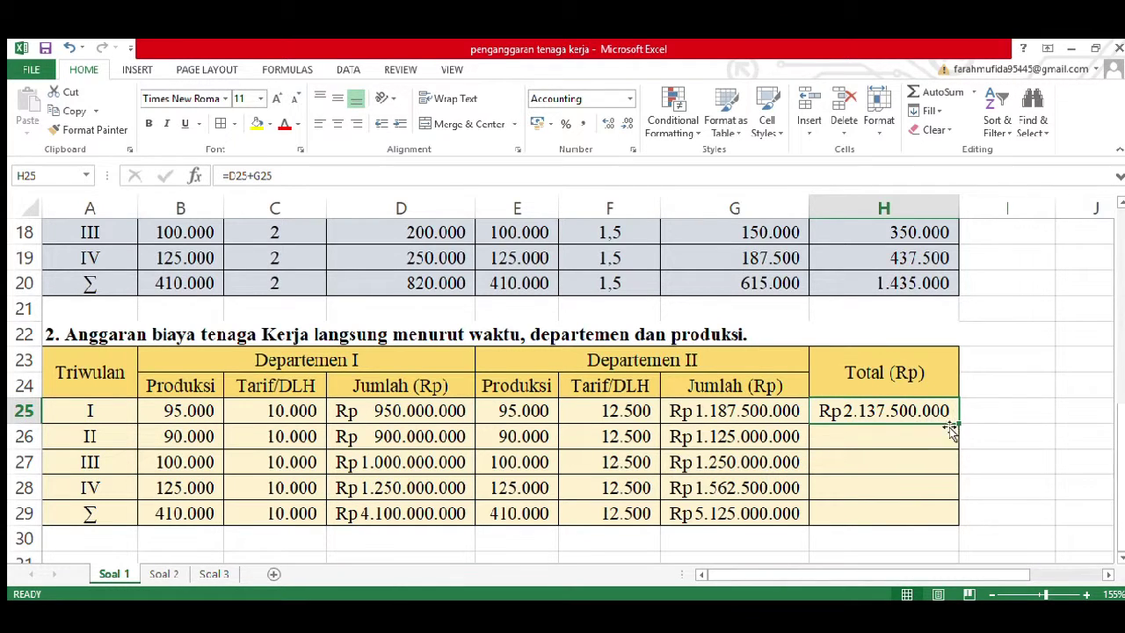
pyautogui.moveTo(958, 425); pyautogui.dragTo(960, 497)
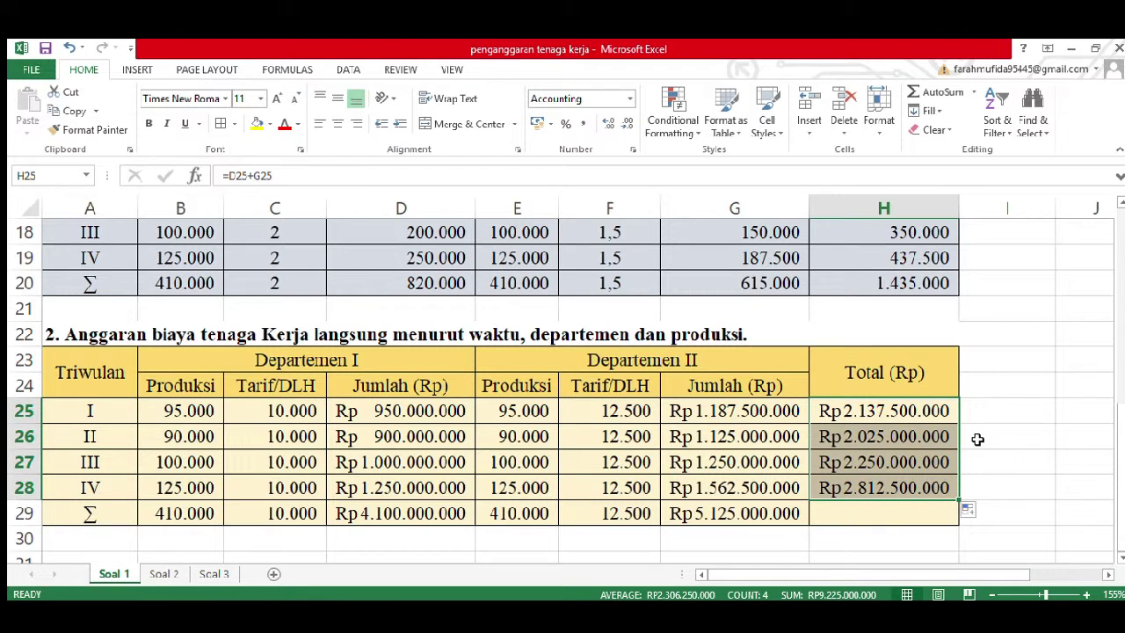
# Total the Total (Rp) column in H29 by summing H25:H28
pyautogui.click(843, 527)
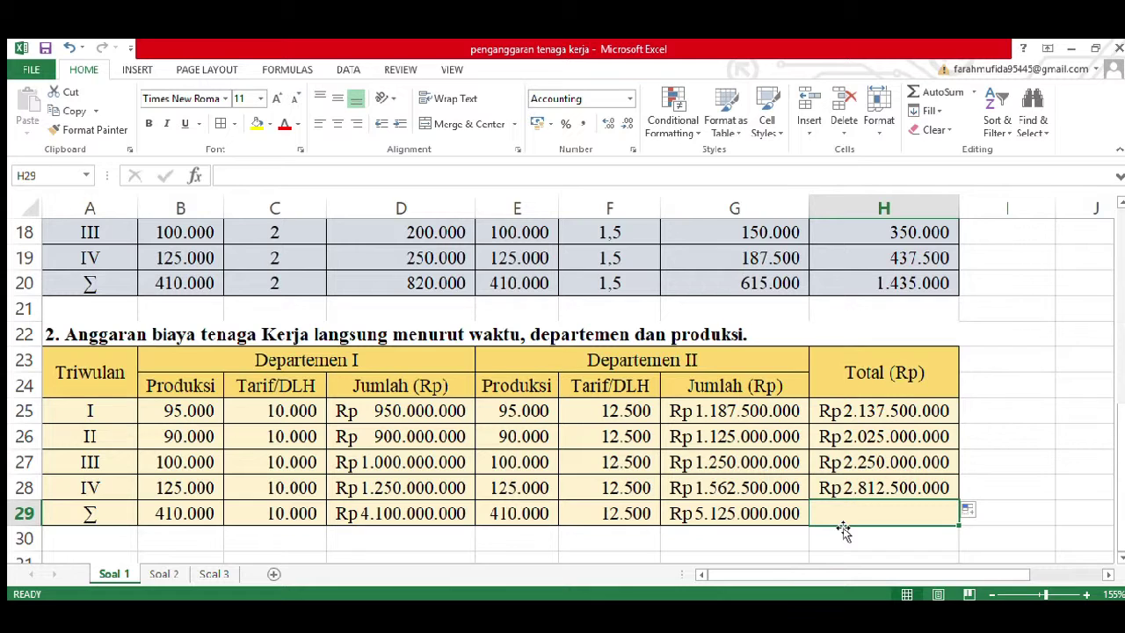
pyautogui.write('=')
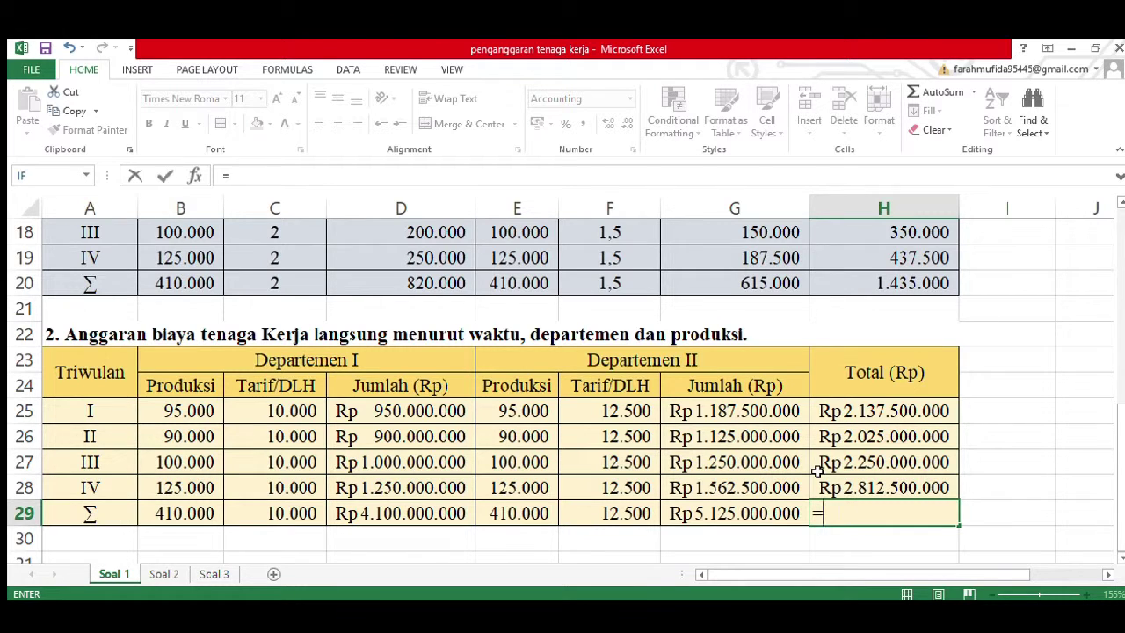
pyautogui.write('sum')
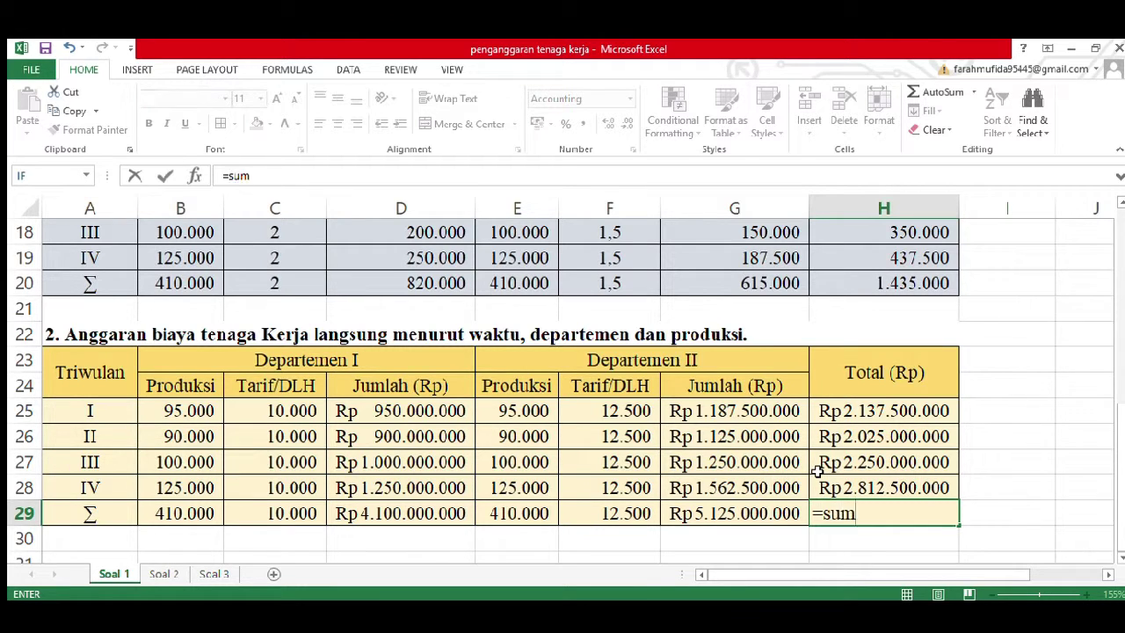
pyautogui.write('(')
pyautogui.click(898, 410)
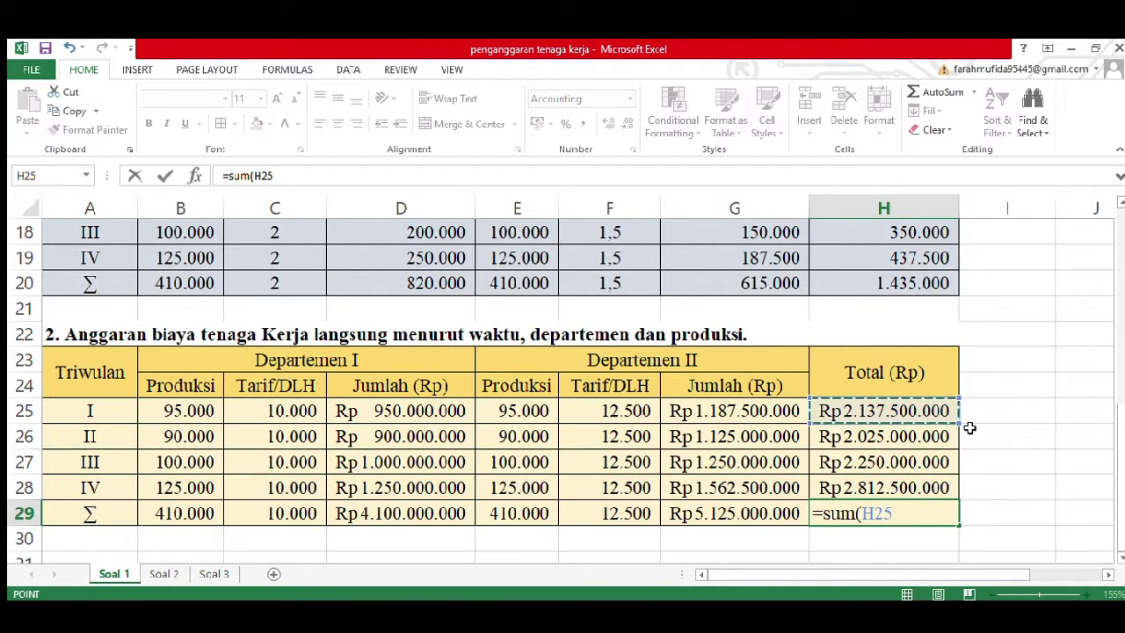
pyautogui.moveTo(960, 425); pyautogui.dragTo(949, 491)
pyautogui.write(')')
pyautogui.press('Return')
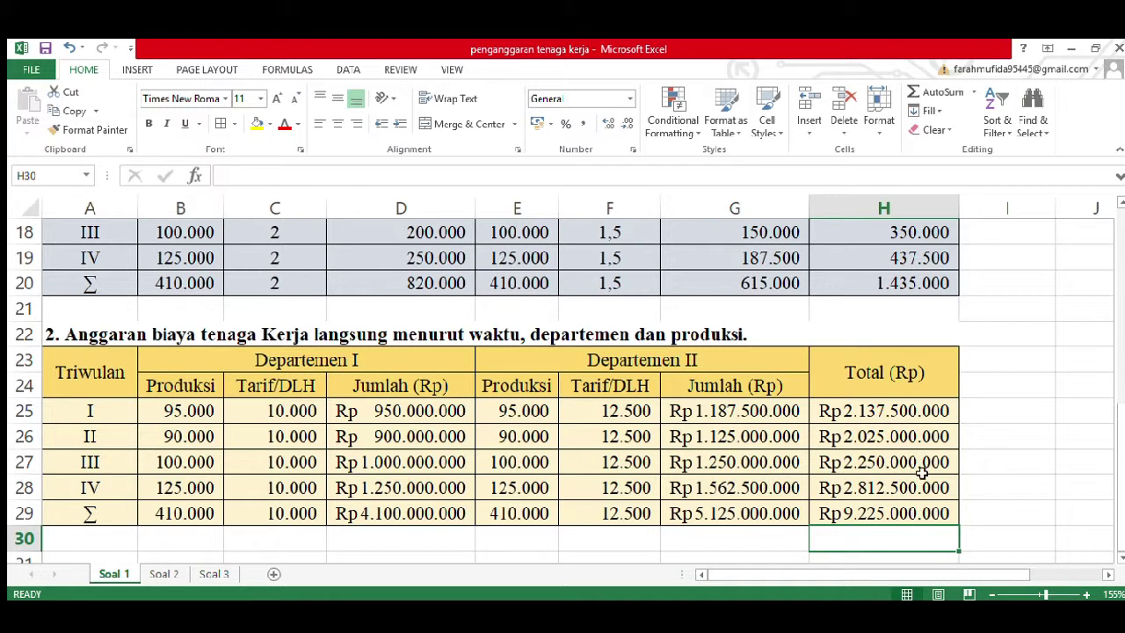
# On the Soal 2 sheet, calculate Bagian Pencampuran's Jumlah Jam with =B11*C11 in D11 and fill it down to quarter IV in D14
pyautogui.hotkey('ctrl', 'pagedown')
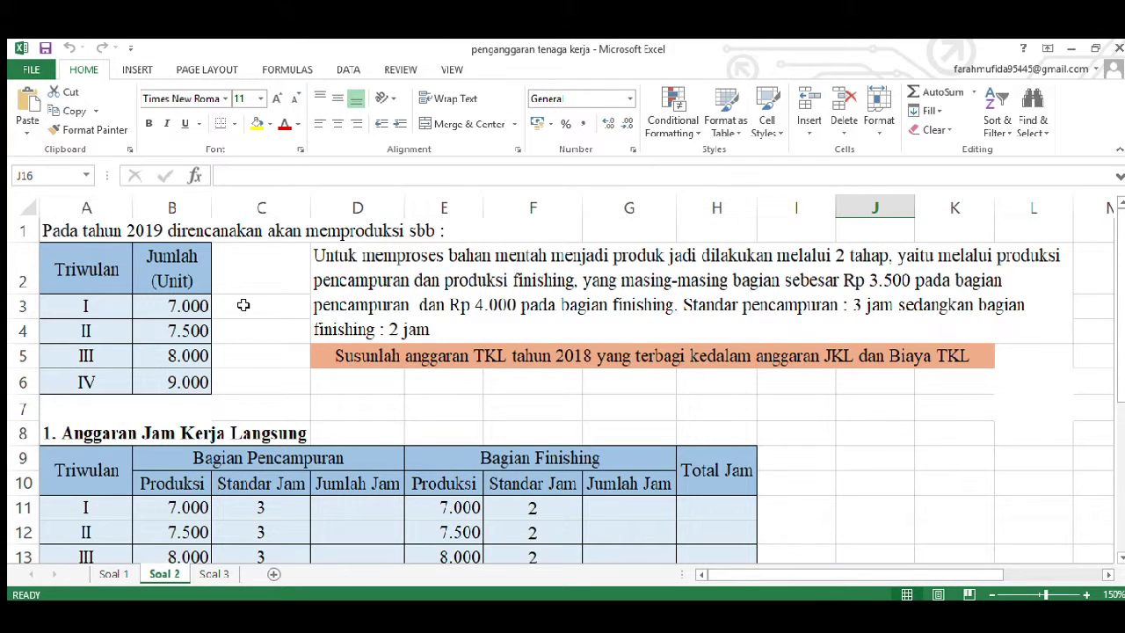
pyautogui.click(205, 283)
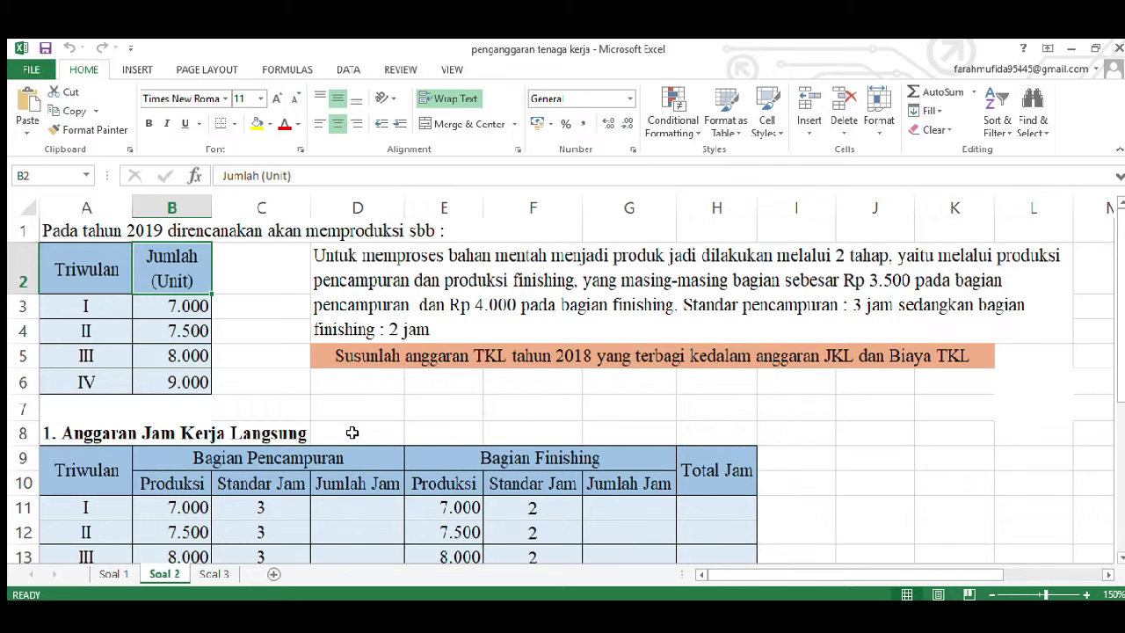
pyautogui.scroll(-2, 563, 391)
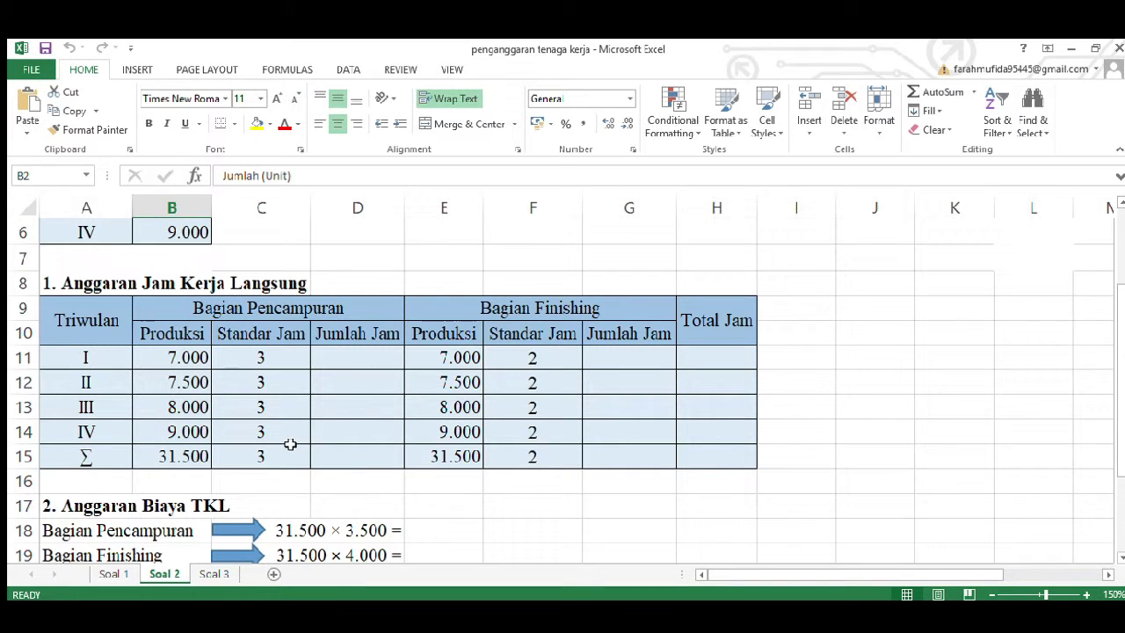
pyautogui.click(349, 357)
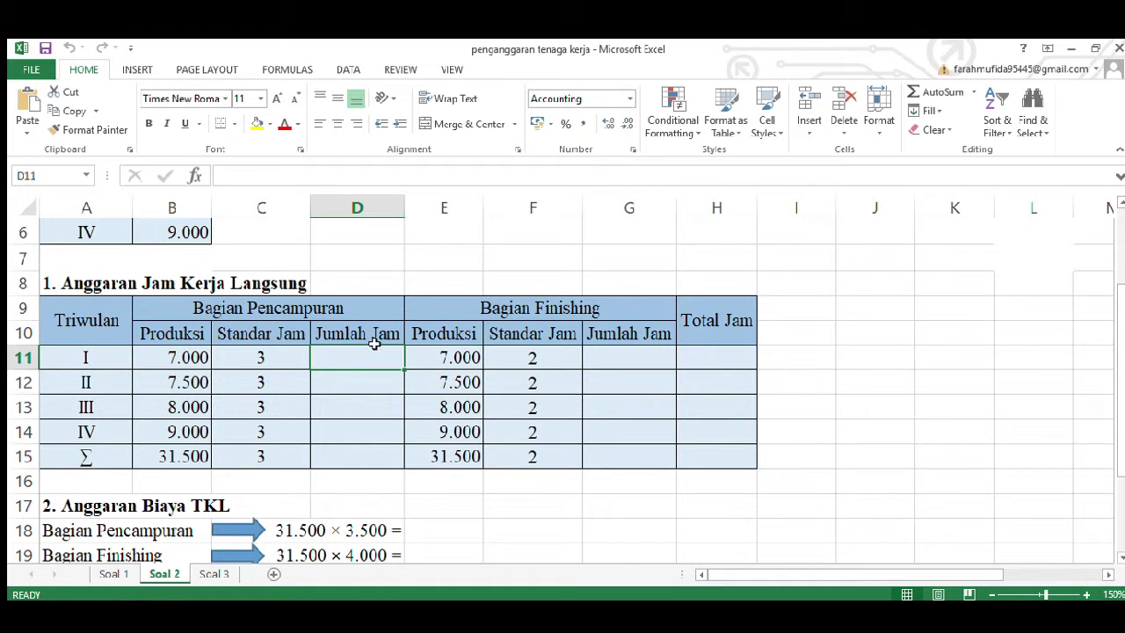
pyautogui.write('=')
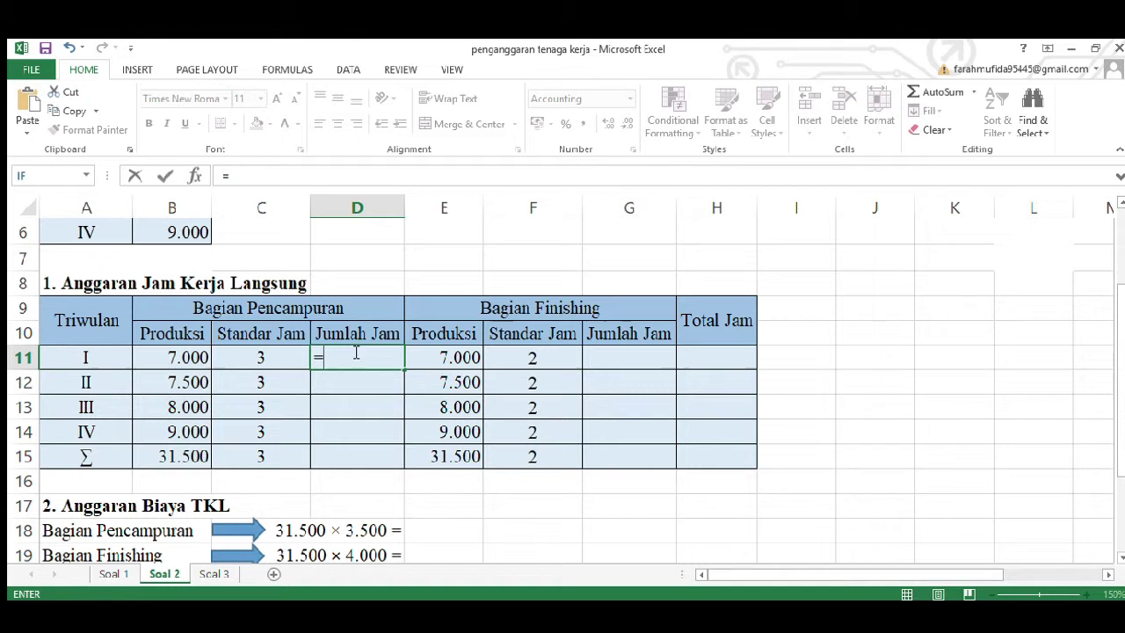
pyautogui.click(178, 359)
pyautogui.write('*')
pyautogui.click(223, 362)
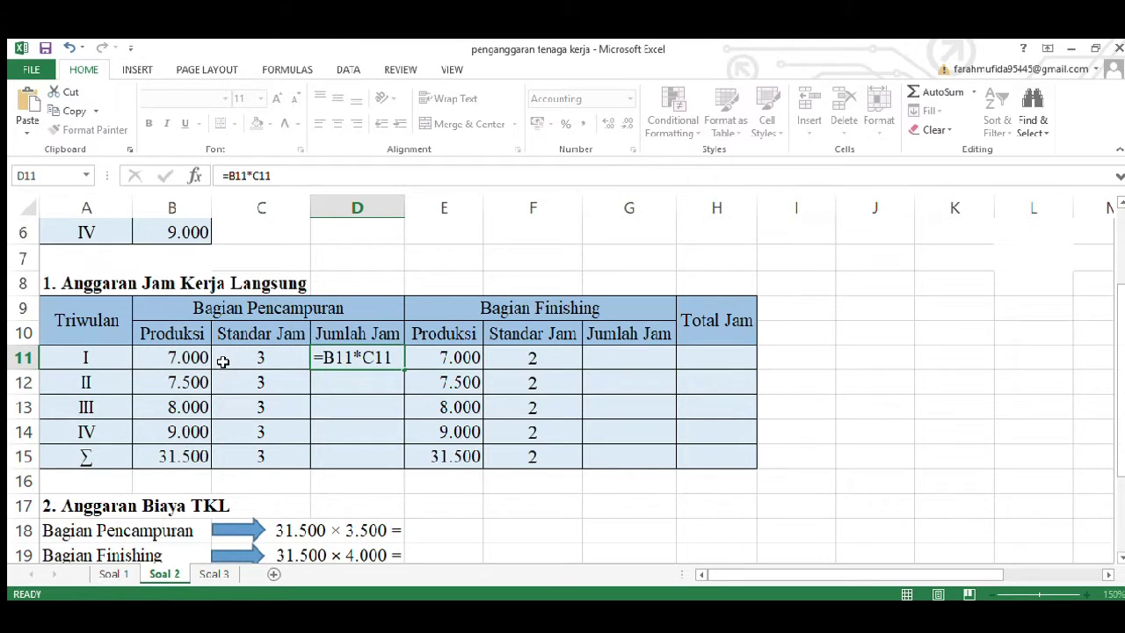
pyautogui.press('Return')
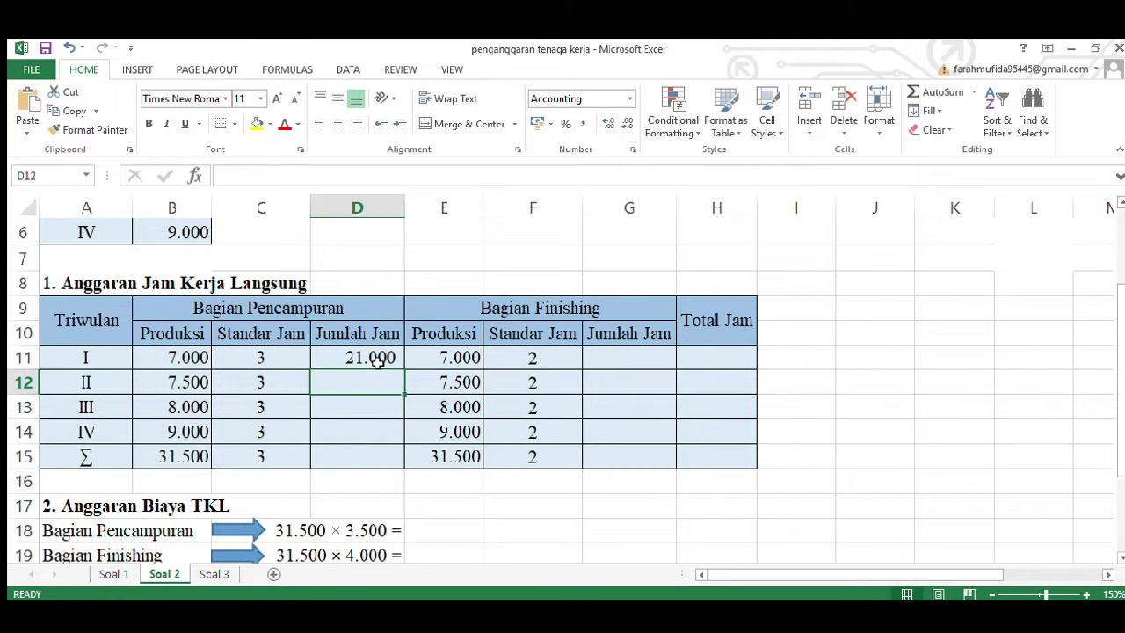
pyautogui.click(378, 362)
pyautogui.moveTo(406, 375); pyautogui.dragTo(405, 437)
# Total Bagian Pencampuran's Jumlah Jam in D15 by summing D11:D14
pyautogui.click(347, 457)
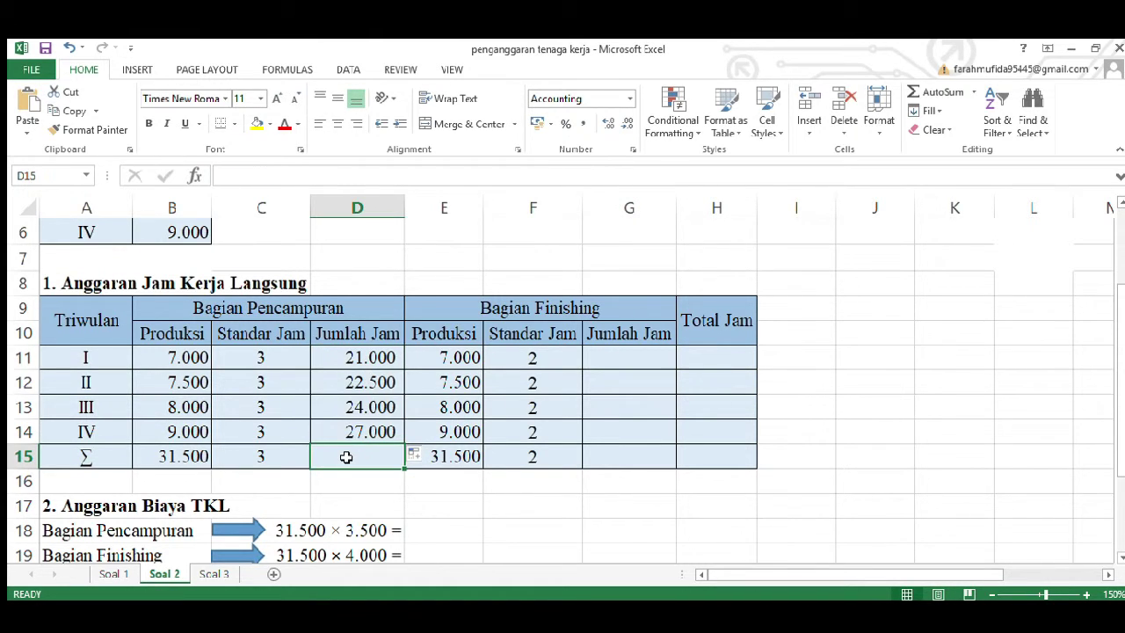
pyautogui.write('=sum(')
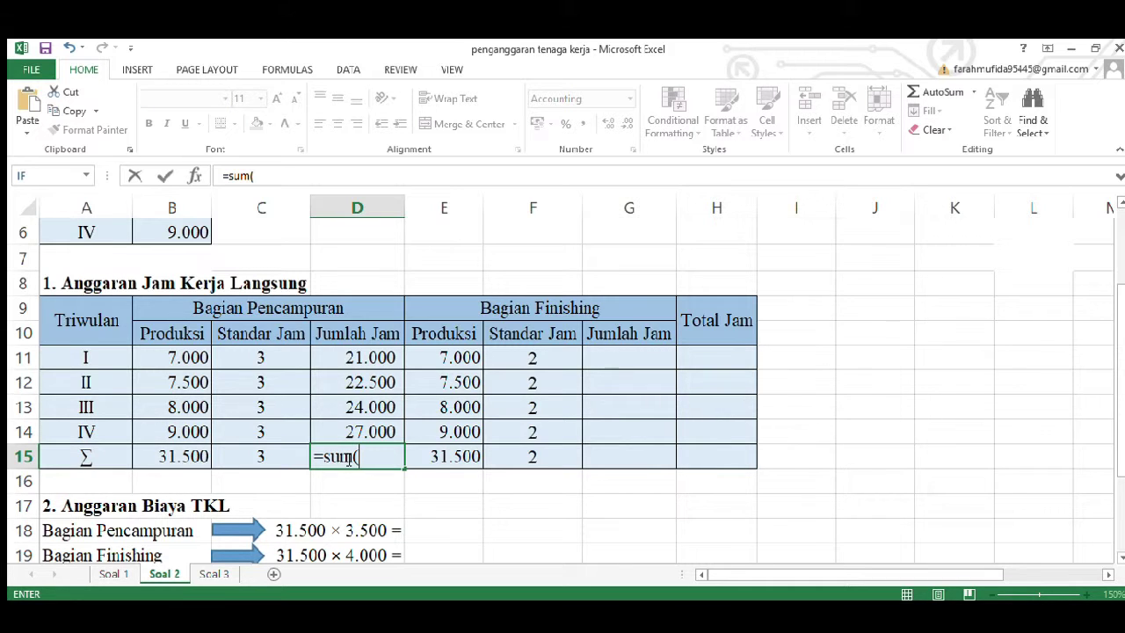
pyautogui.click(368, 363)
pyautogui.moveTo(369, 361); pyautogui.dragTo(400, 440)
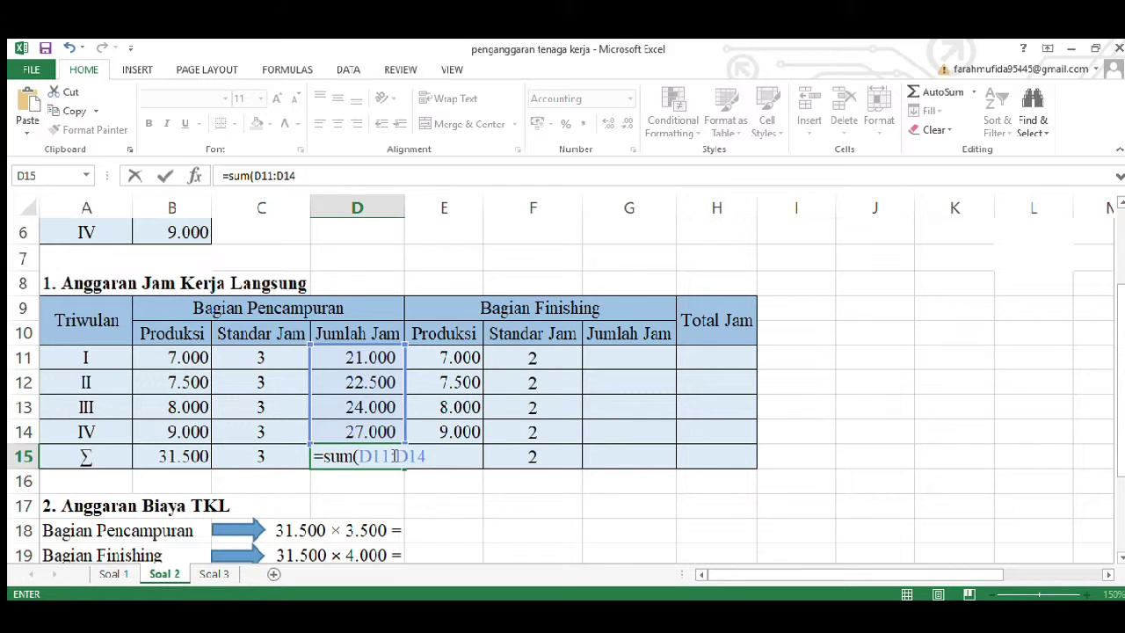
pyautogui.write(')')
pyautogui.press('Return')
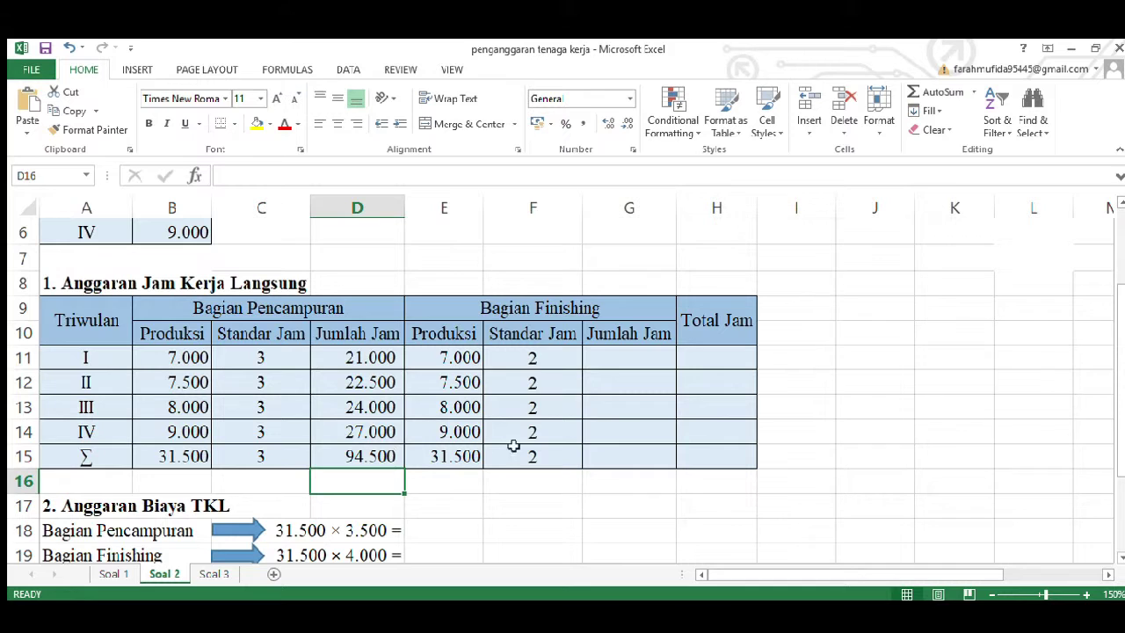
# Calculate Bagian Finishing's Jumlah Jam with =E11*F11 in G11 and fill it down to quarter IV in G14
pyautogui.click(599, 361)
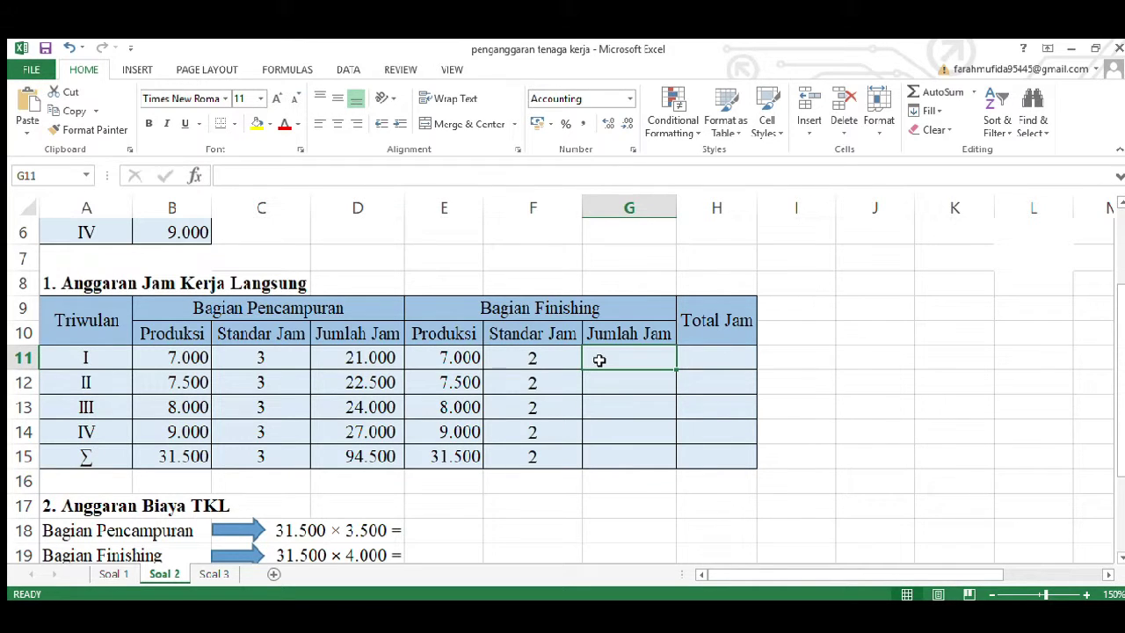
pyautogui.write('=')
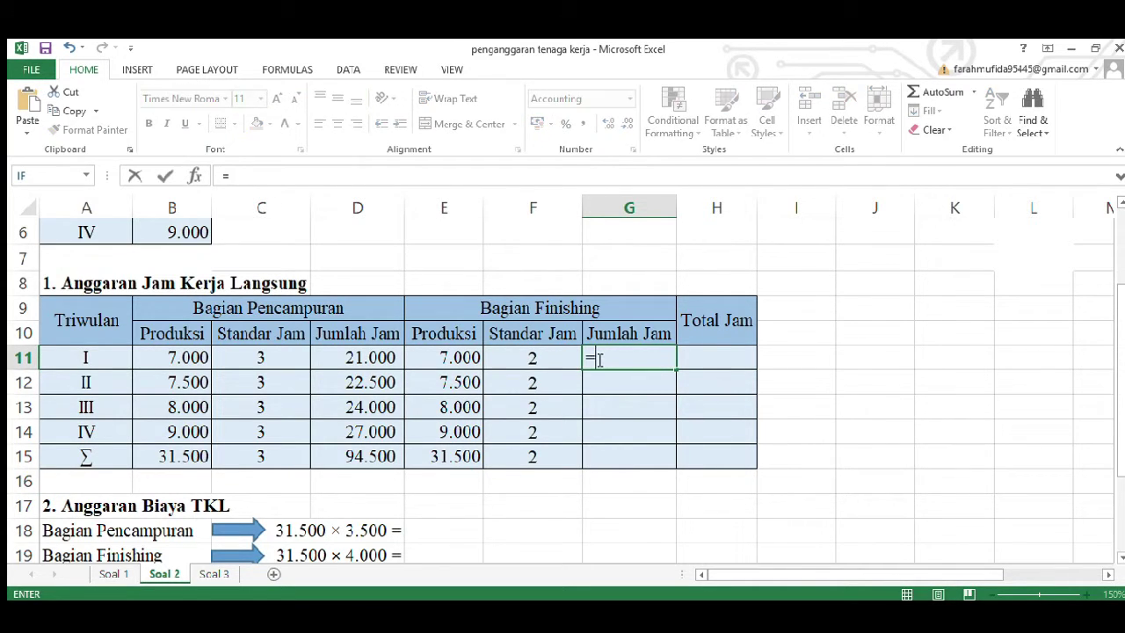
pyautogui.click(437, 356)
pyautogui.write('*')
pyautogui.click(503, 363)
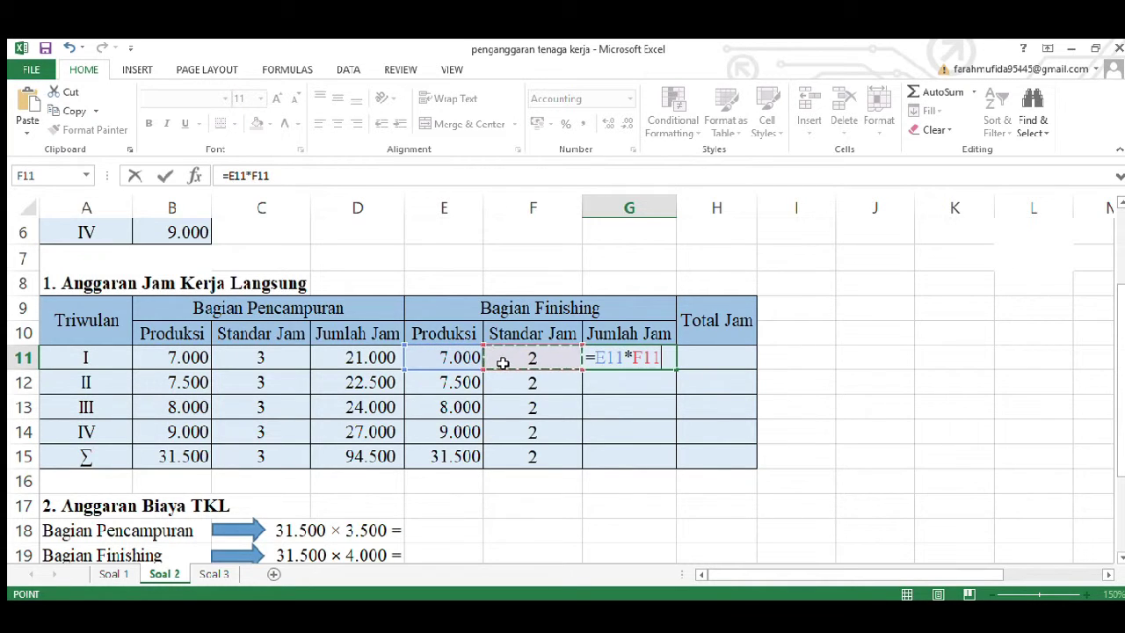
pyautogui.press('Return')
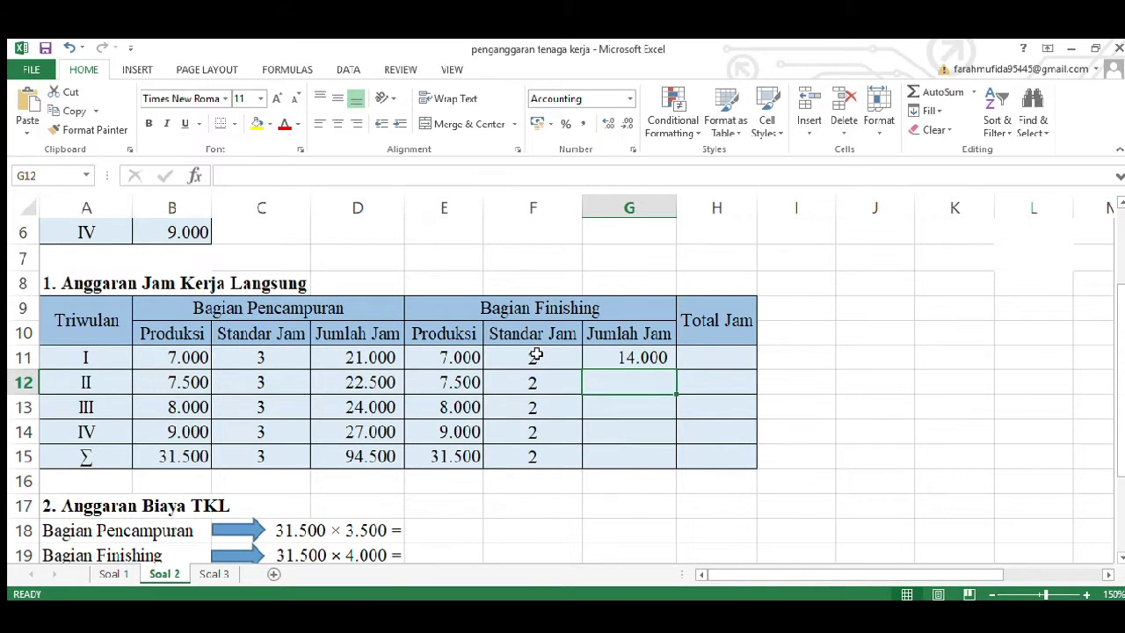
pyautogui.click(660, 363)
pyautogui.moveTo(674, 378); pyautogui.dragTo(655, 434)
# Total Bagian Finishing's Jumlah Jam in G15 by summing G11:G14
pyautogui.click(639, 465)
pyautogui.write('=sum(')
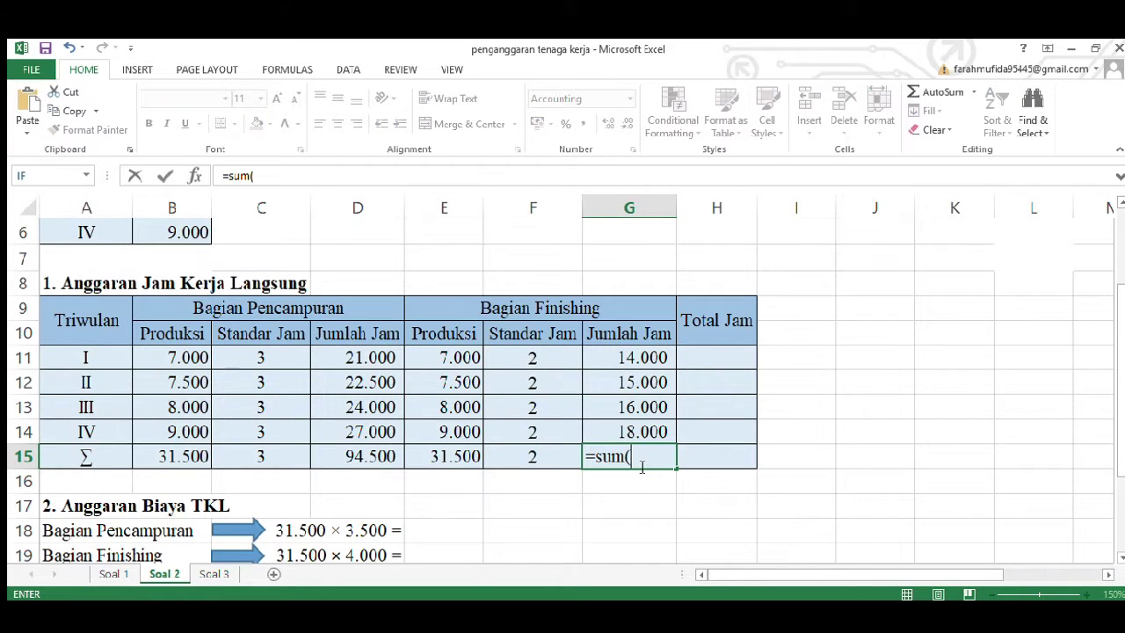
pyautogui.click(647, 359)
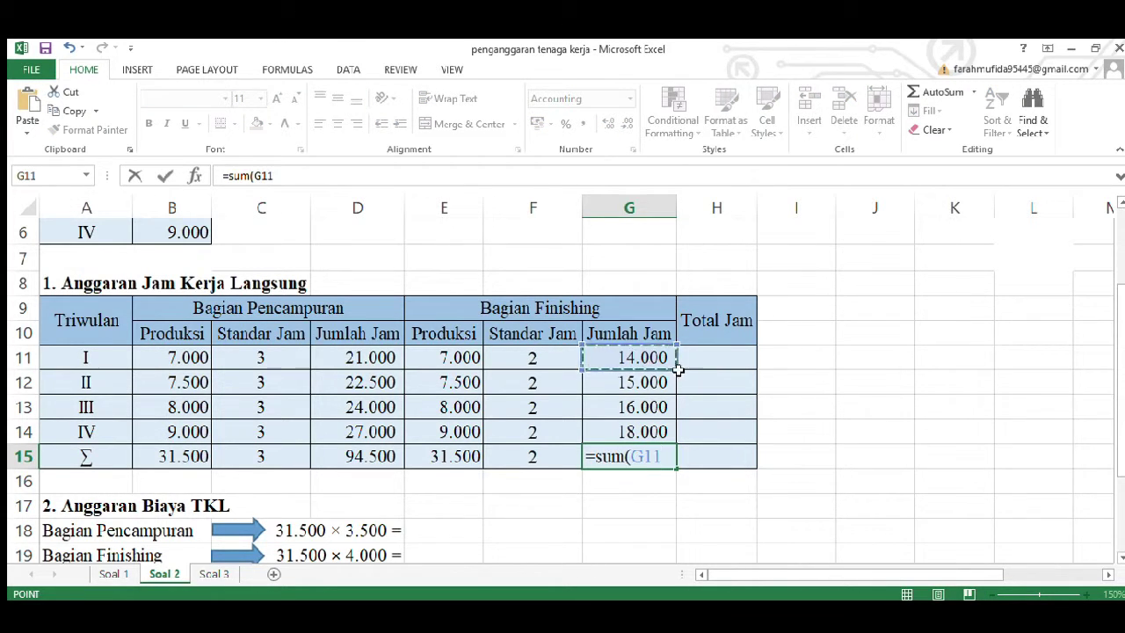
pyautogui.moveTo(678, 370); pyautogui.dragTo(670, 438)
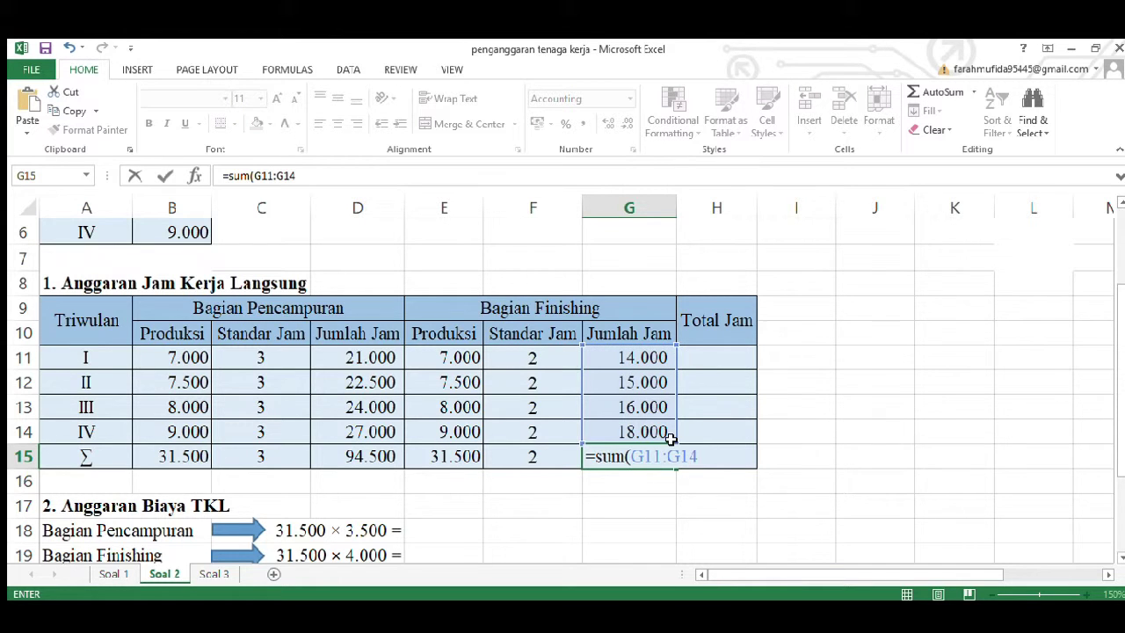
pyautogui.write(')')
pyautogui.press('Return')
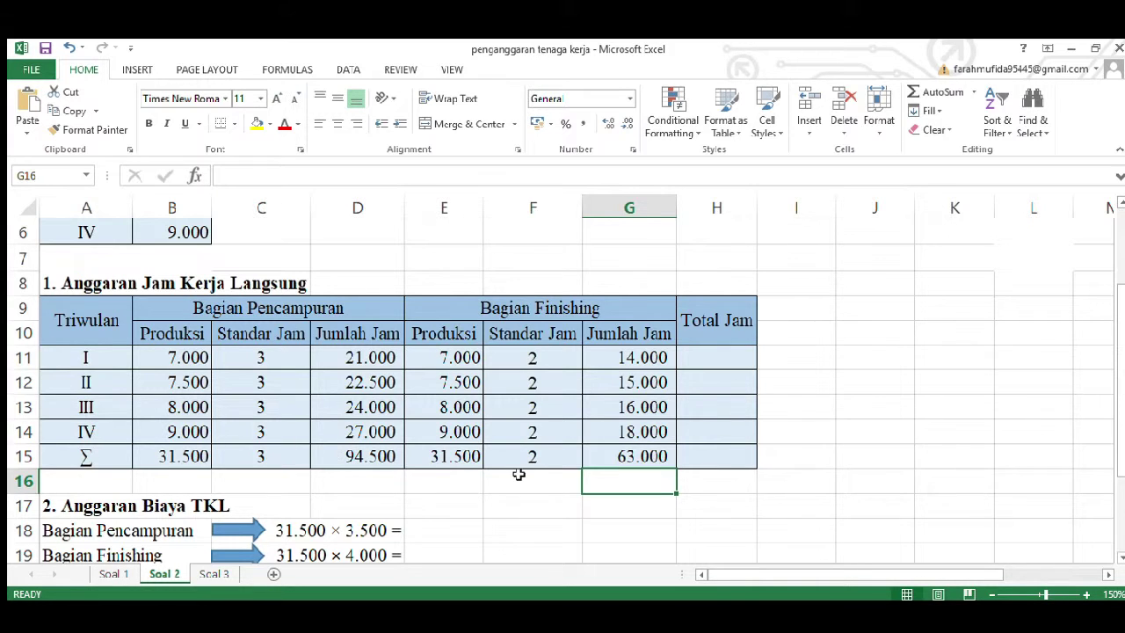
pyautogui.click(628, 456)
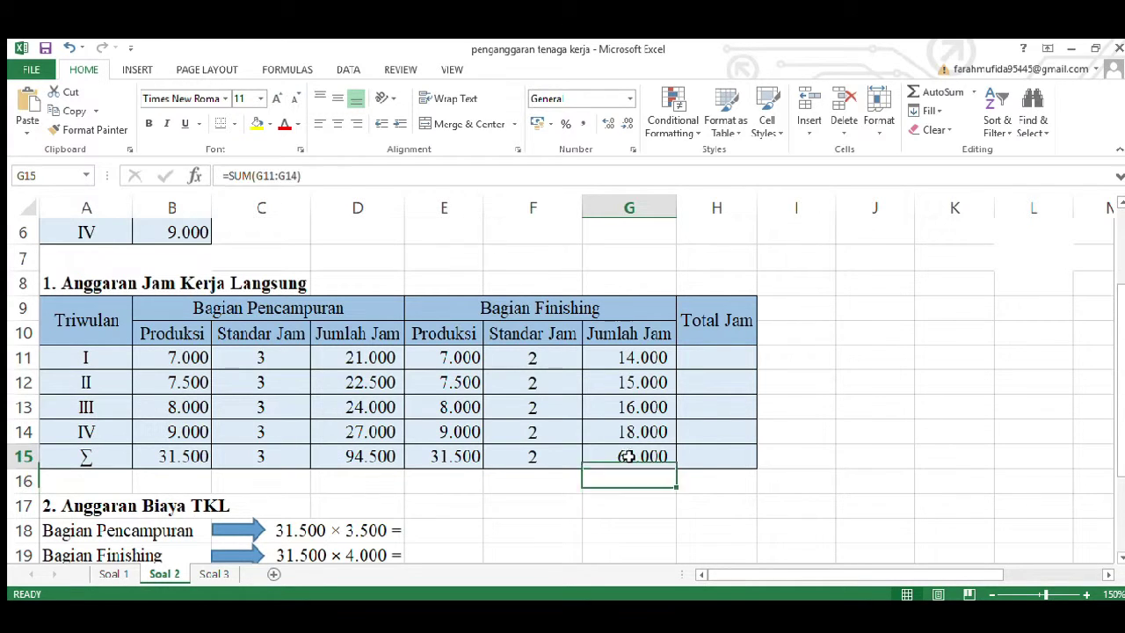
# Calculate Total Jam with =D11+G11 in H11 and fill it down to quarter IV in H14
pyautogui.click(716, 352)
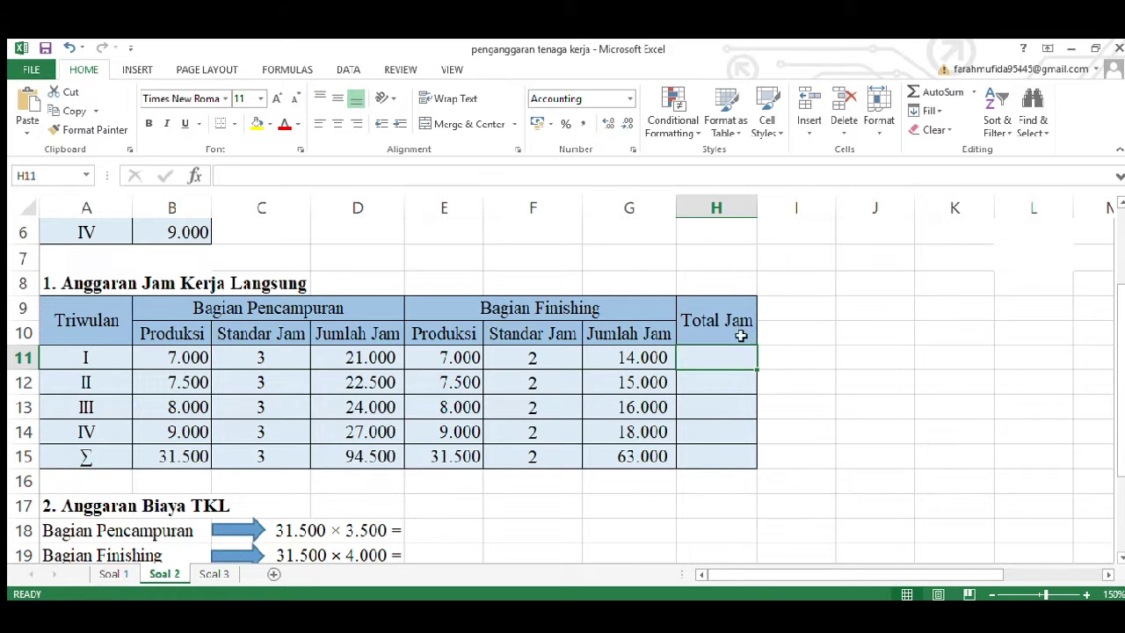
pyautogui.write('=')
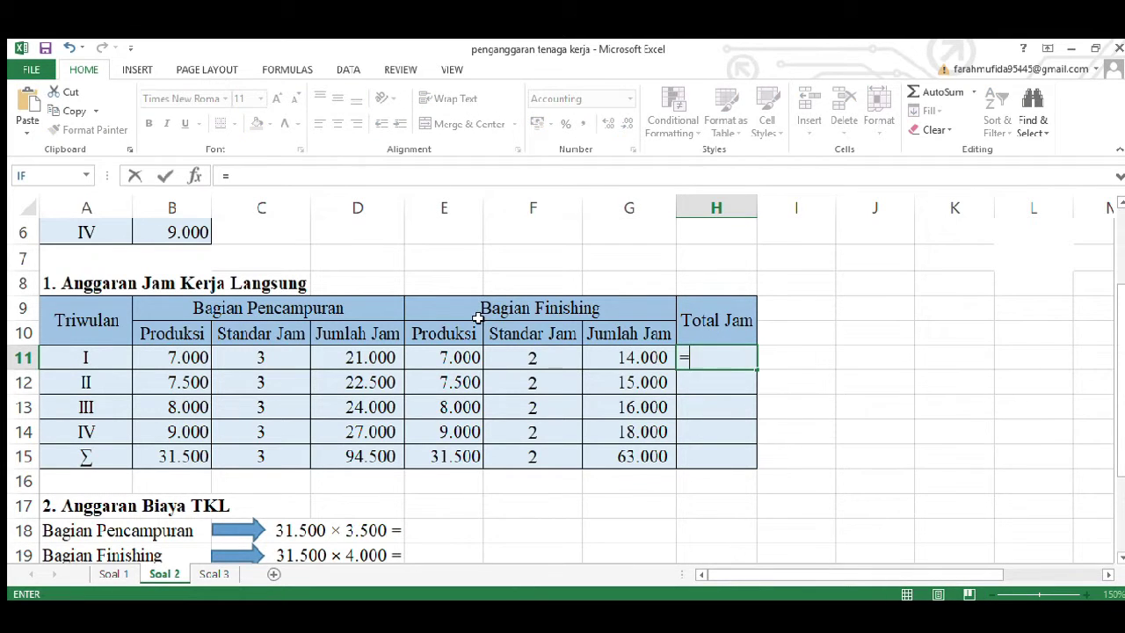
pyautogui.click(353, 358)
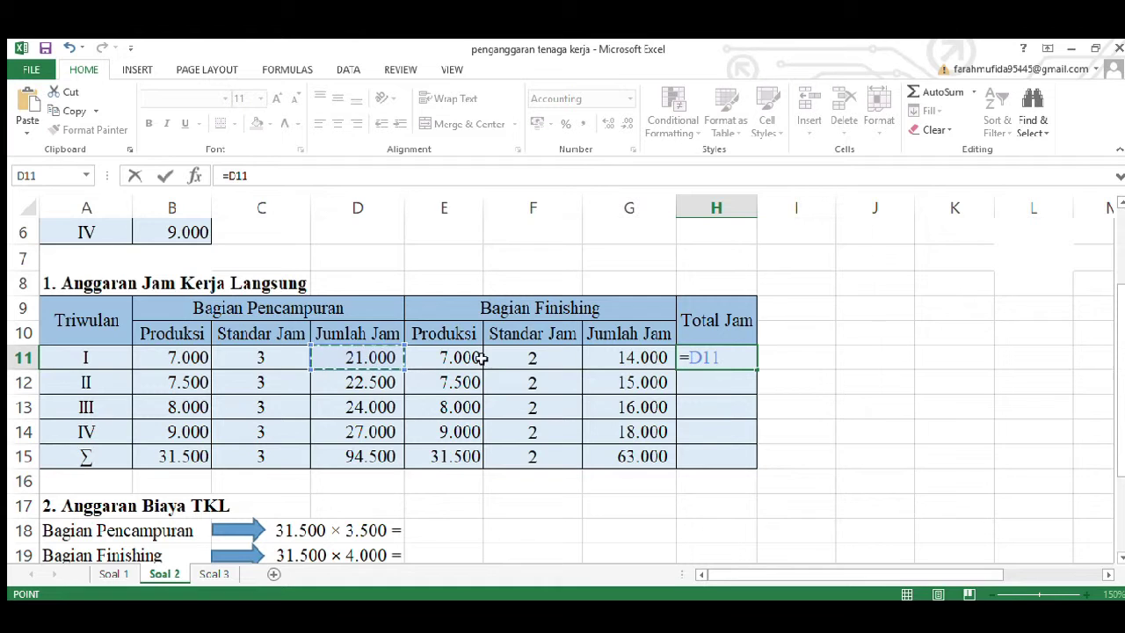
pyautogui.write('+')
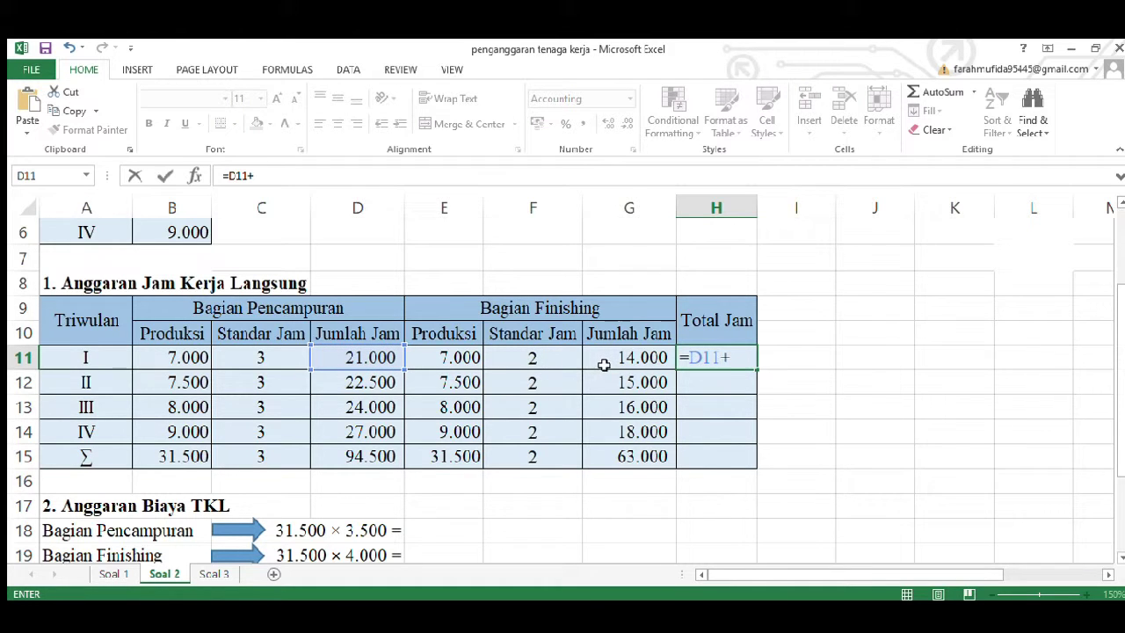
pyautogui.click(603, 359)
pyautogui.press('Return')
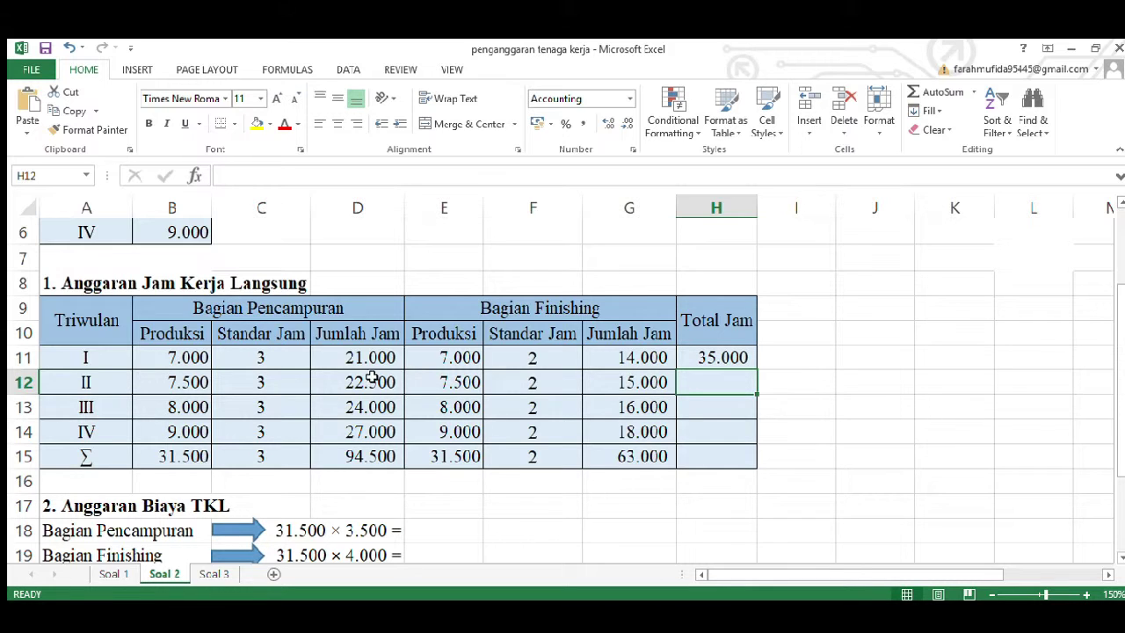
pyautogui.click(699, 359)
pyautogui.moveTo(755, 370); pyautogui.dragTo(752, 445)
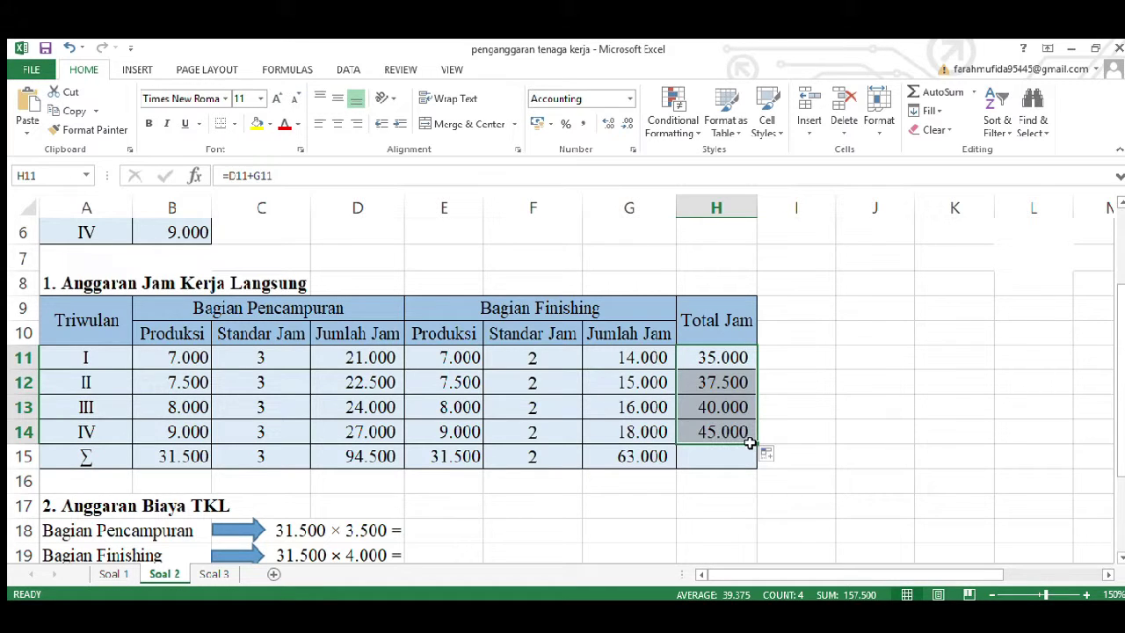
# Total the Total Jam column in H15 by summing H11:H14
pyautogui.click(705, 459)
pyautogui.write('=sum(')
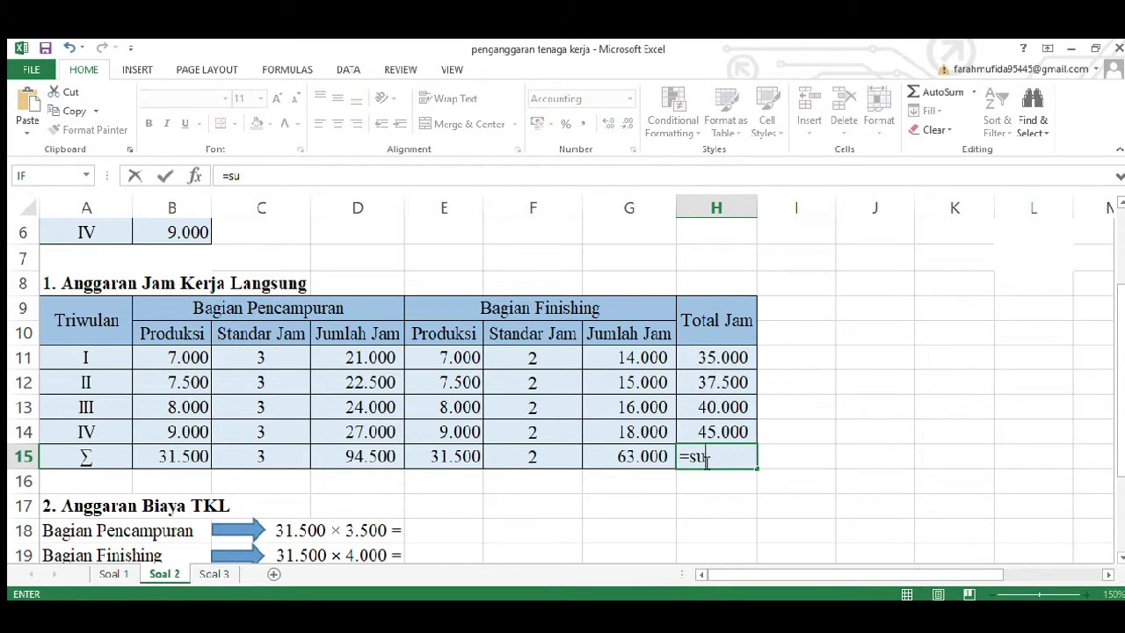
pyautogui.click(711, 360)
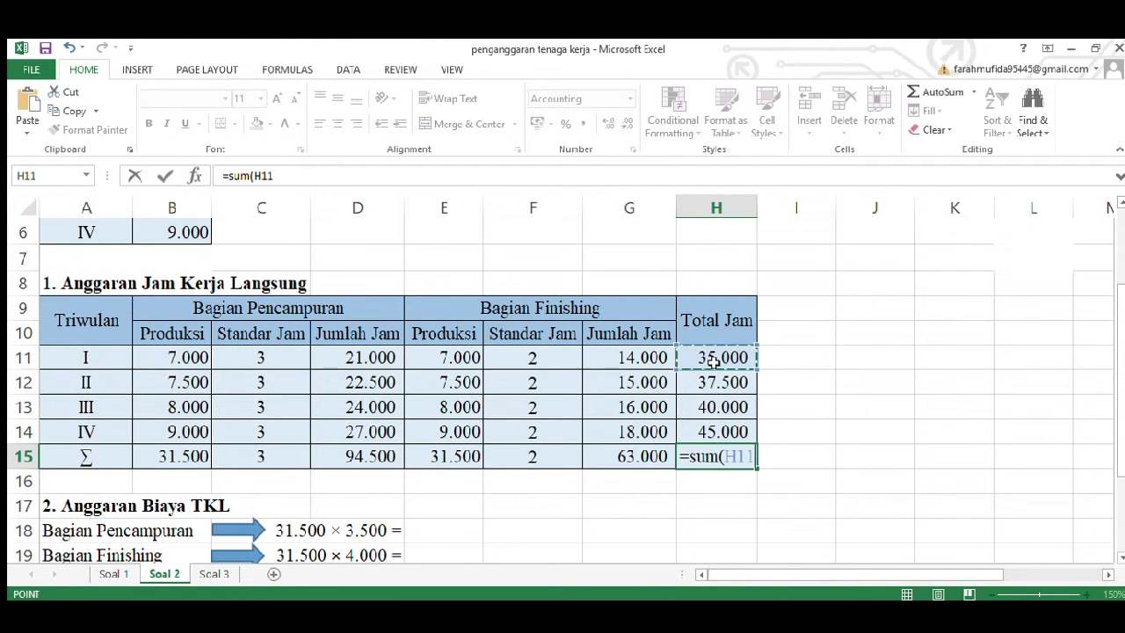
pyautogui.moveTo(716, 358); pyautogui.dragTo(748, 438)
pyautogui.write(')')
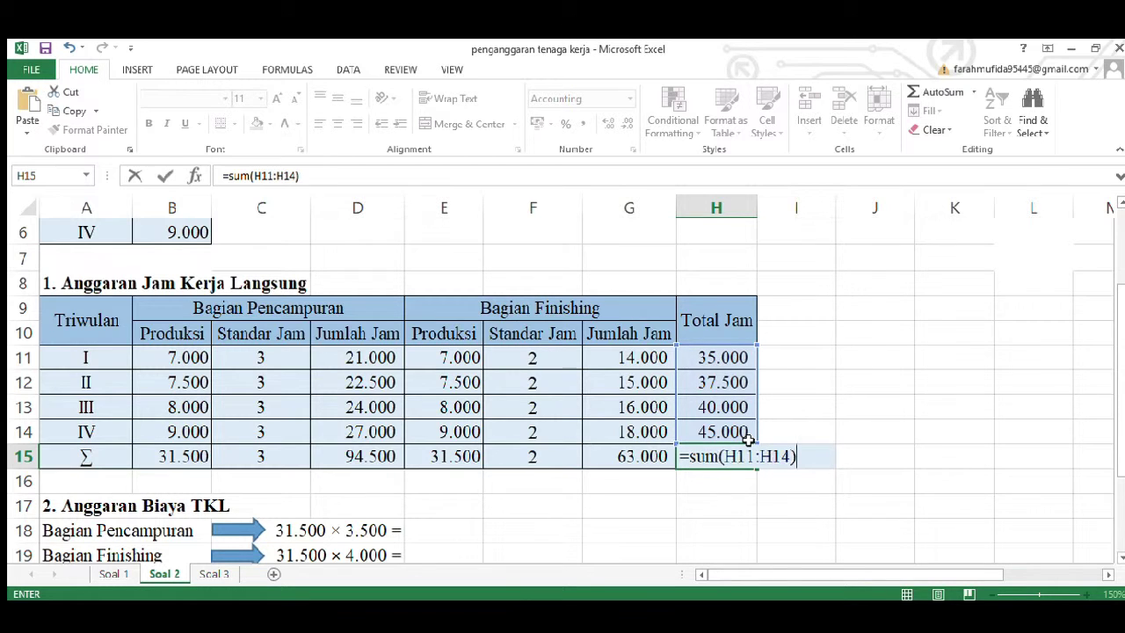
pyautogui.press('Return')
pyautogui.click(735, 452)
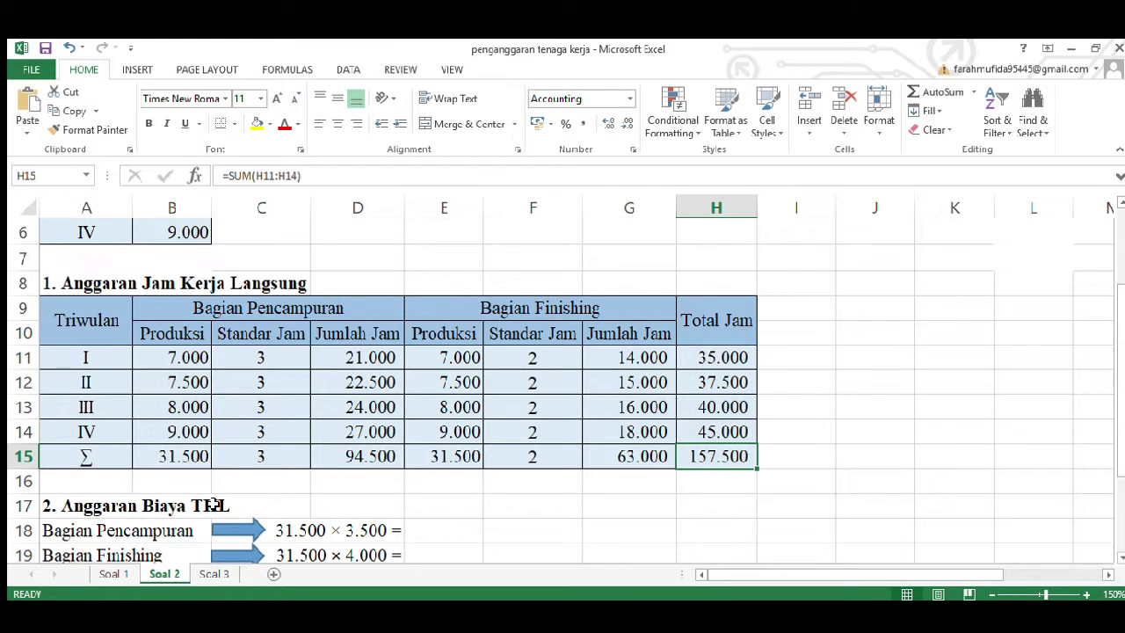
# Under Anggaran Biaya TKL, calculate Bagian Pencampuran's labour cost in E18 with =B15*3500
pyautogui.click(442, 536)
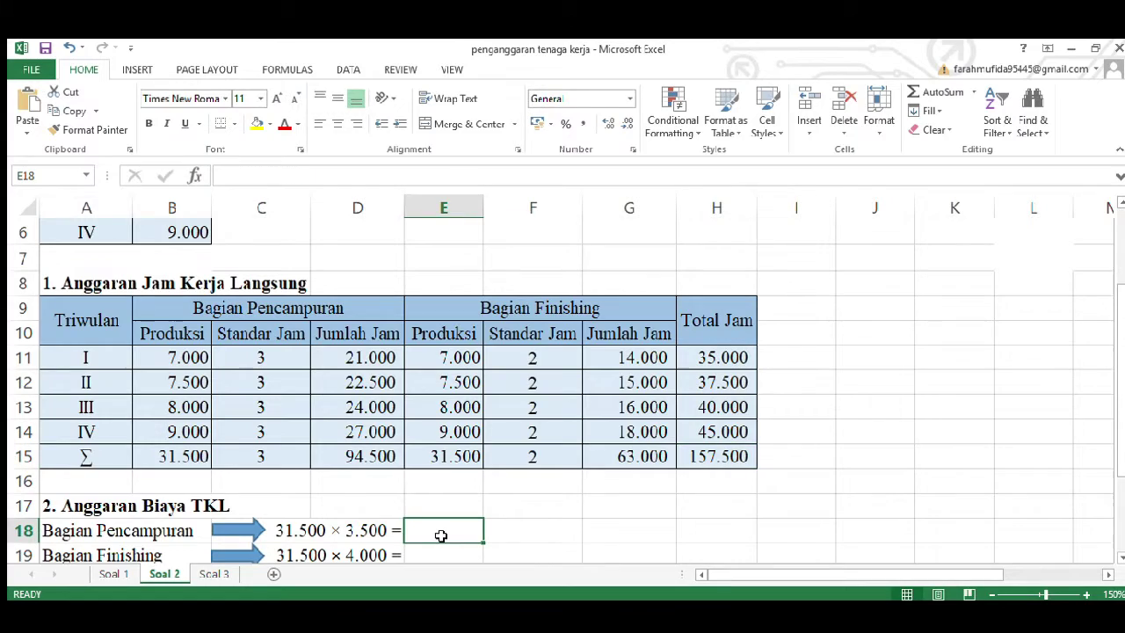
pyautogui.scroll(2, 562, 386)
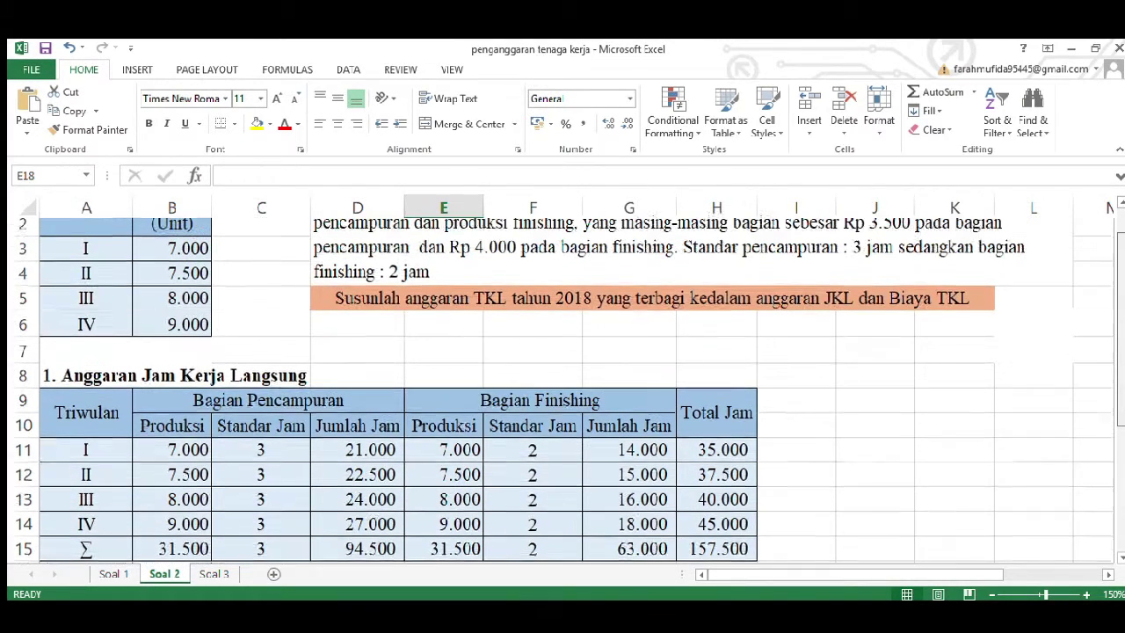
pyautogui.scroll(-3, 888, 510)
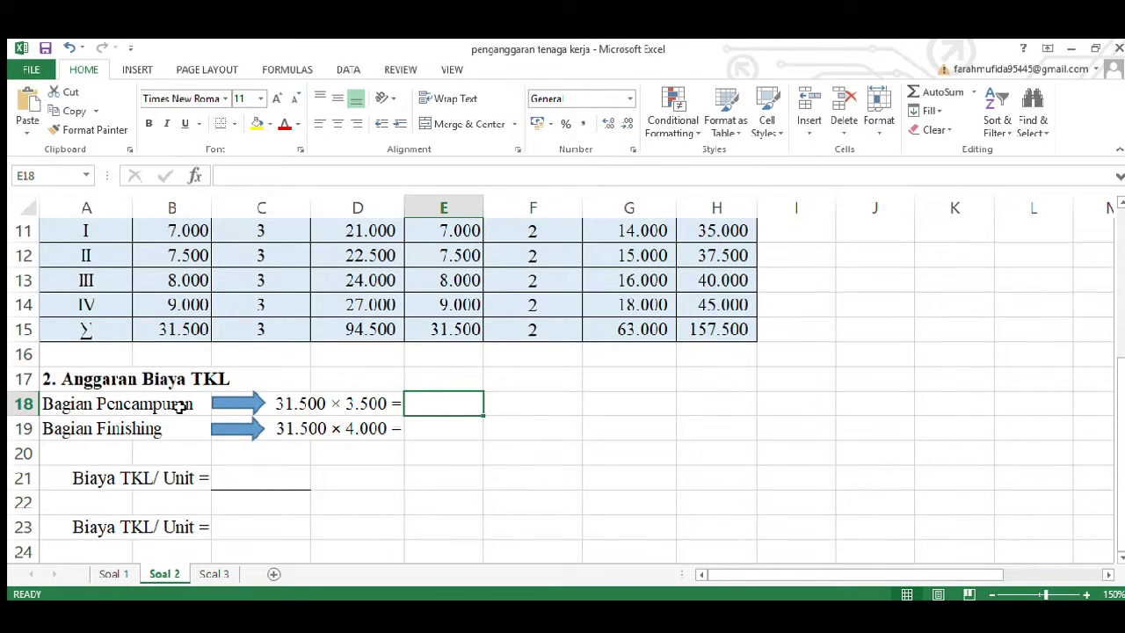
pyautogui.click(302, 404)
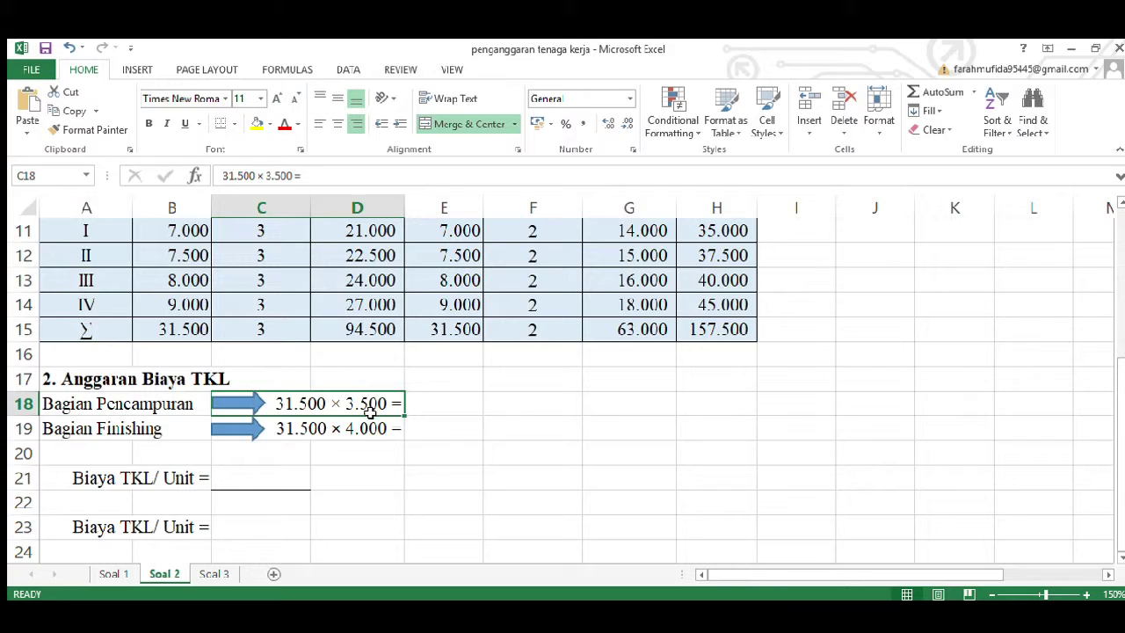
pyautogui.moveTo(1120, 426); pyautogui.dragTo(1119, 266)
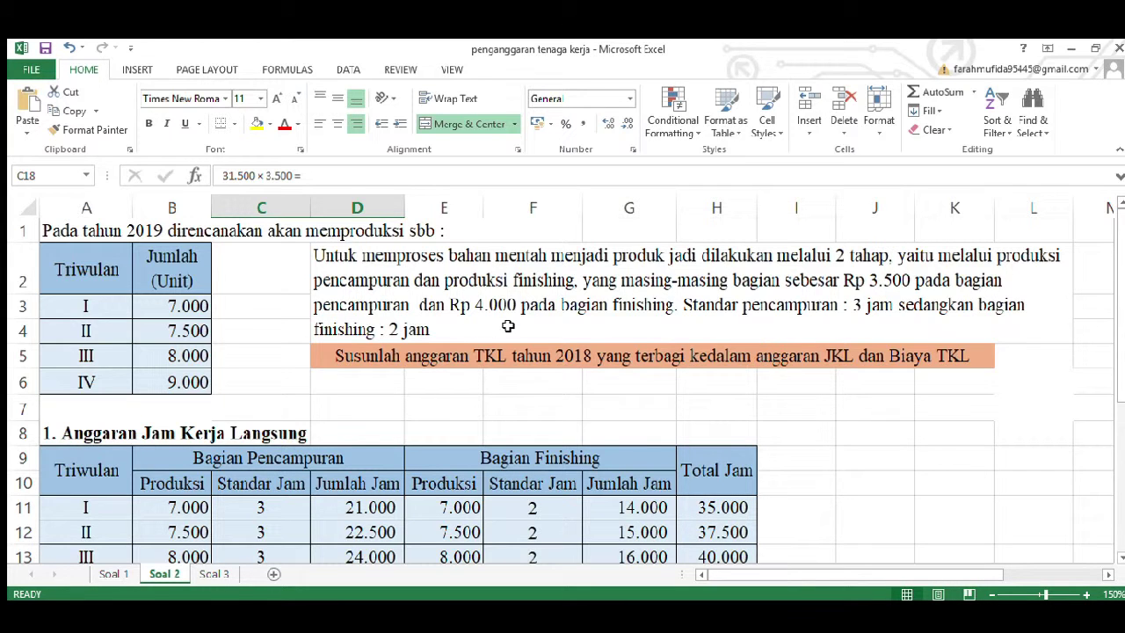
pyautogui.scroll(-3, 604, 471)
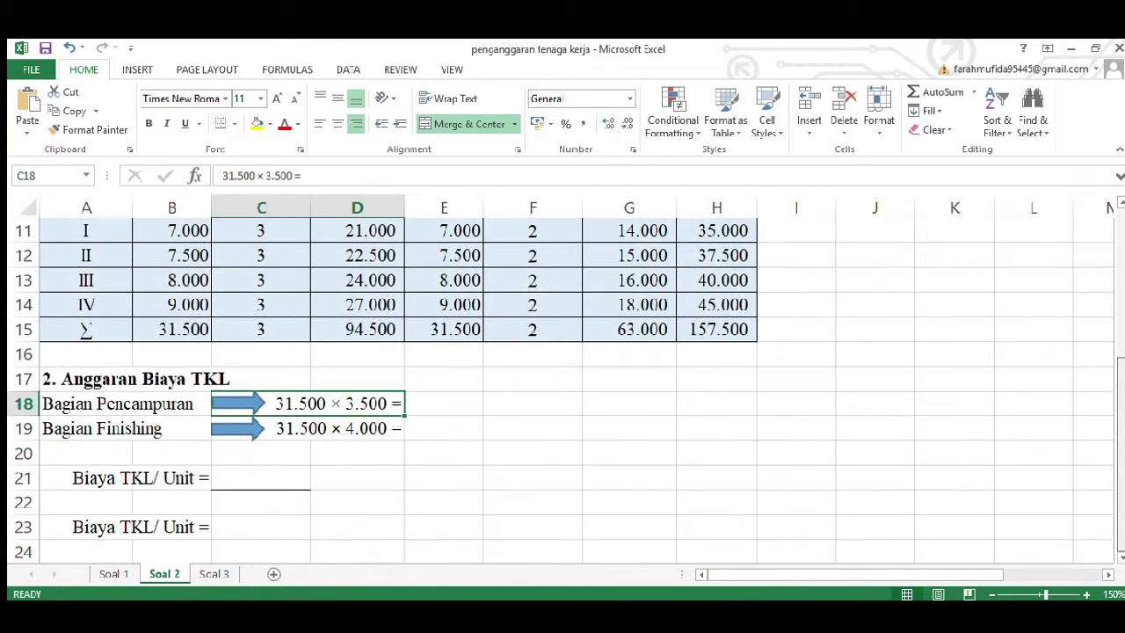
pyautogui.click(444, 400)
pyautogui.write('=')
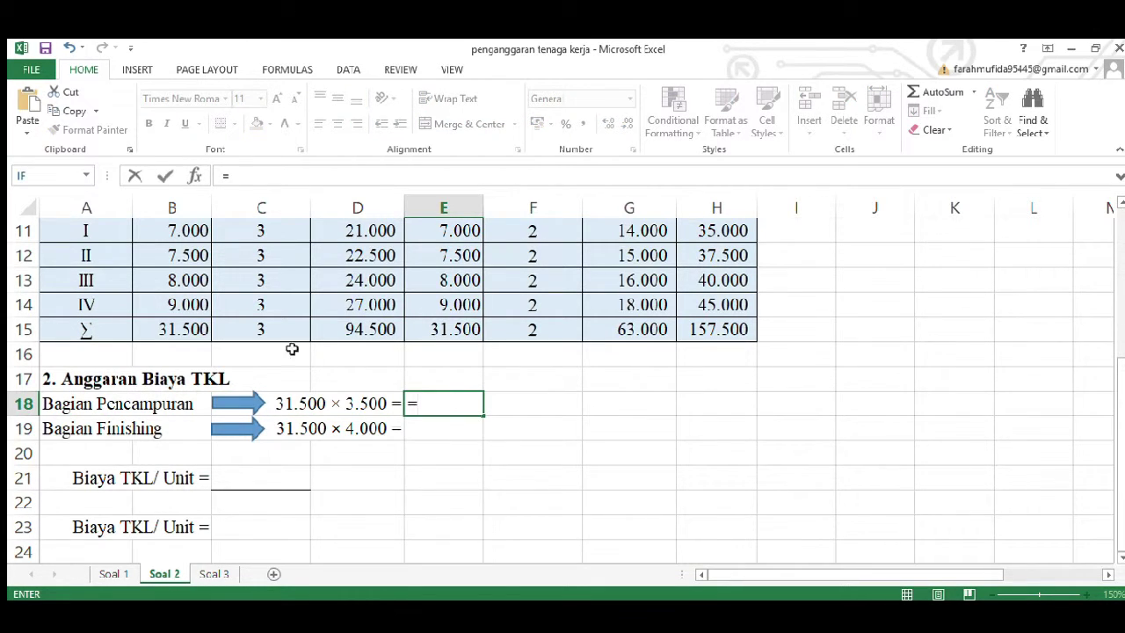
pyautogui.click(186, 331)
pyautogui.write('*3500')
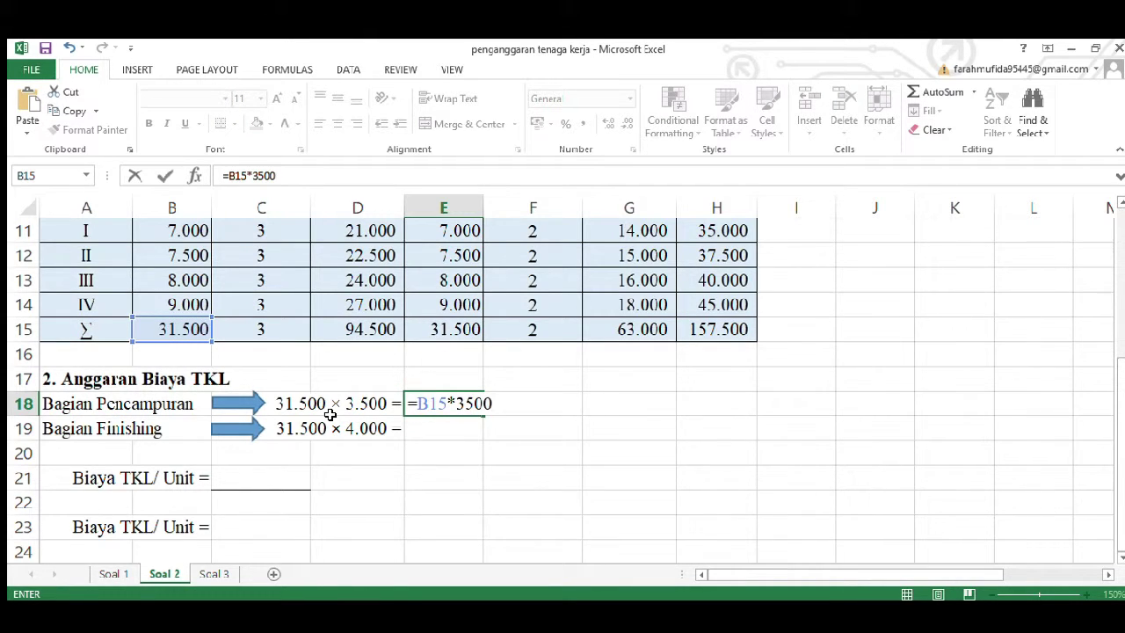
pyautogui.press('Return')
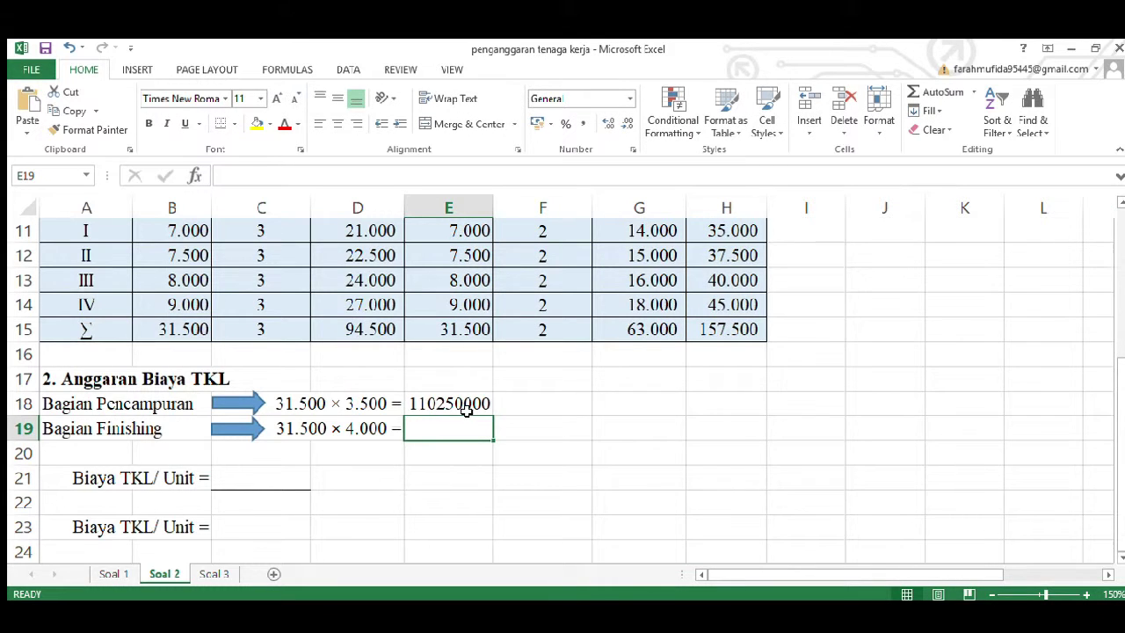
# Apply the Comma Style number format to Bagian Pencampuran's labour cost in E18
pyautogui.click(466, 410)
pyautogui.click(583, 123)
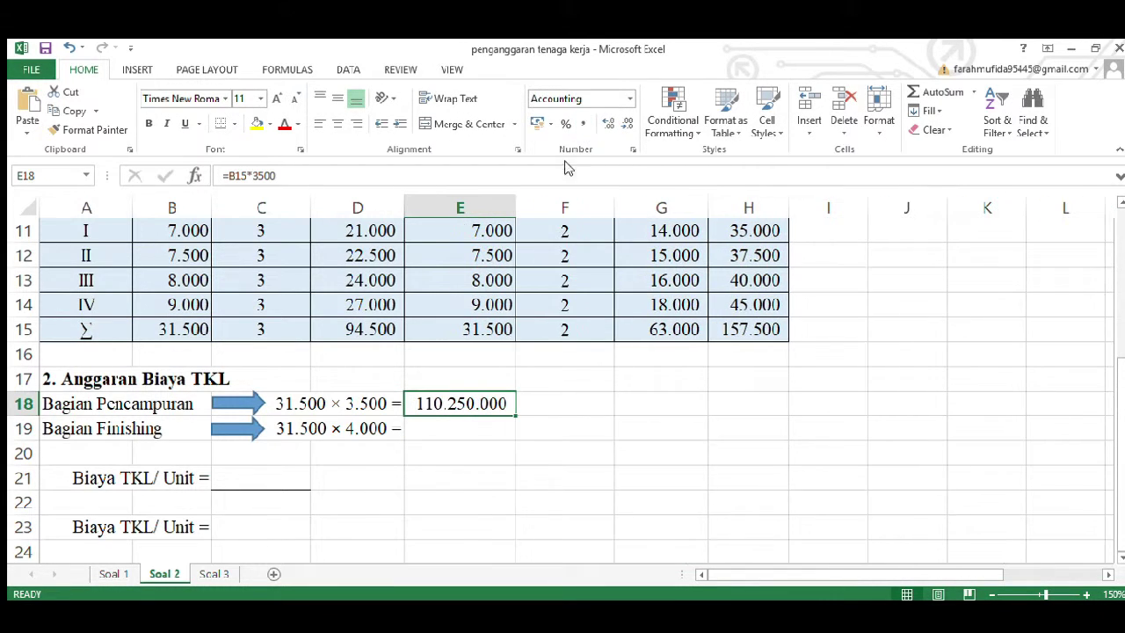
pyautogui.click(473, 432)
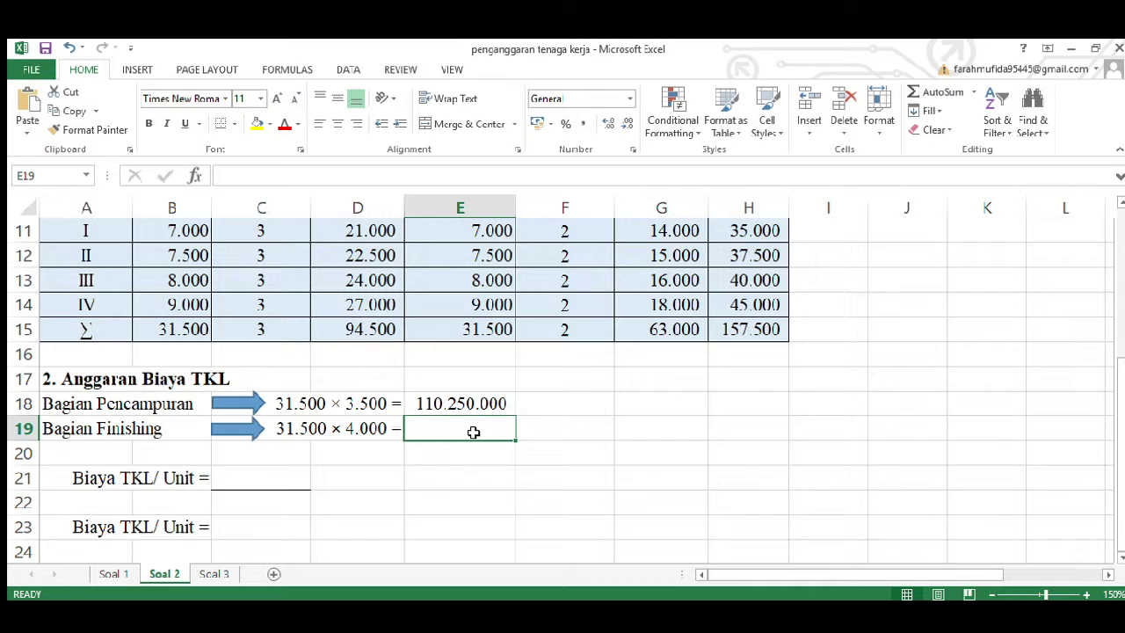
pyautogui.click(475, 403)
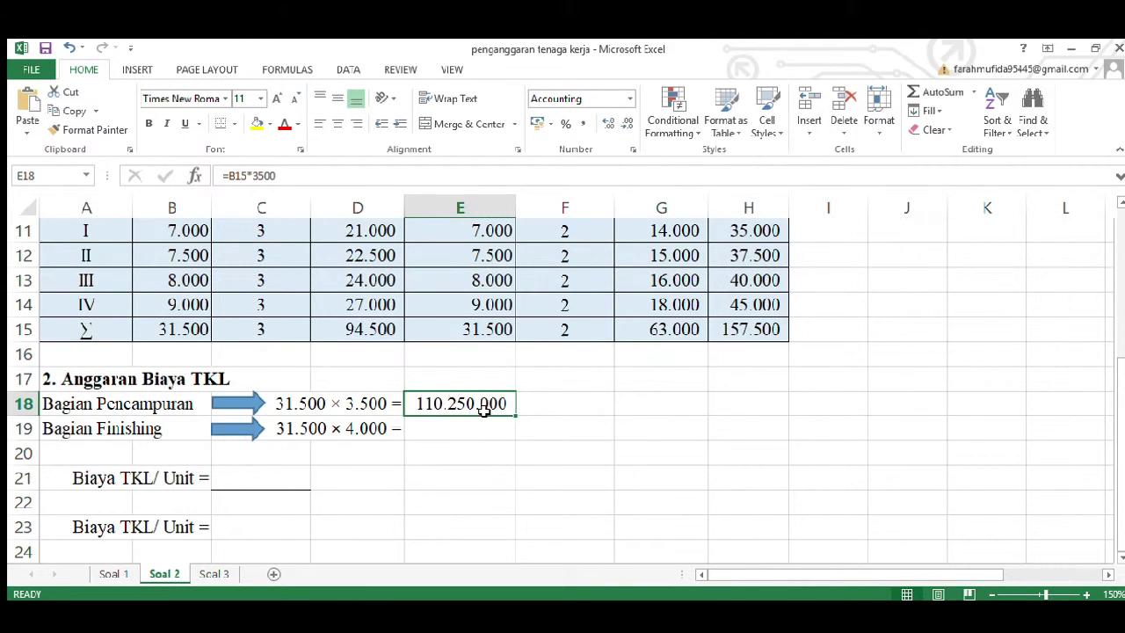
# Calculate Bagian Finishing's labour cost in E19 with =B15*4000
pyautogui.click(471, 431)
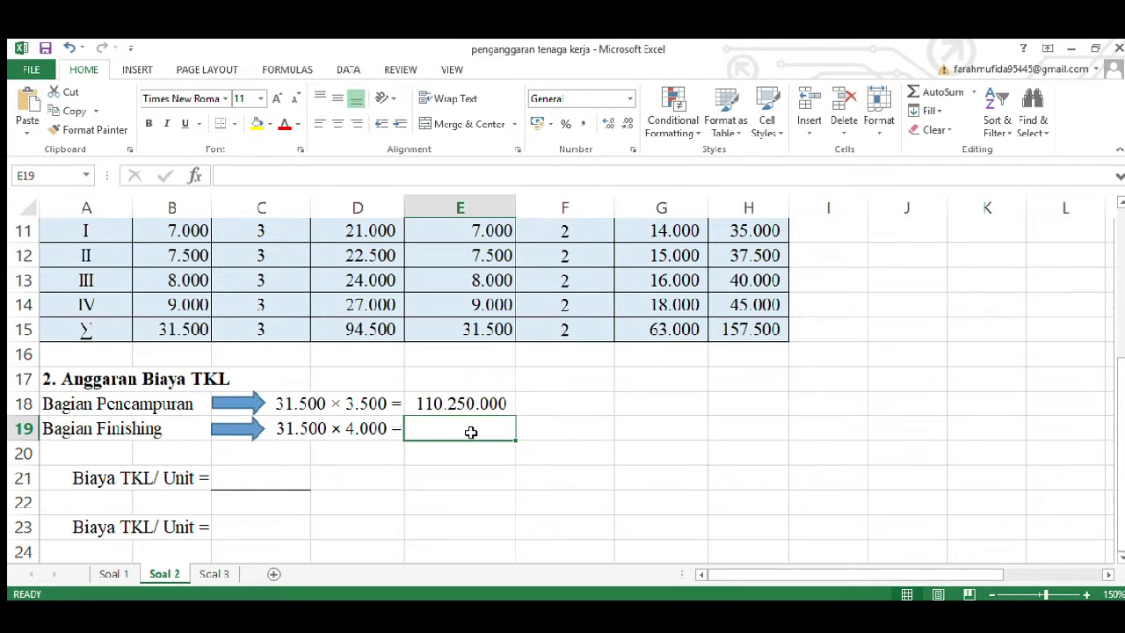
pyautogui.write('=')
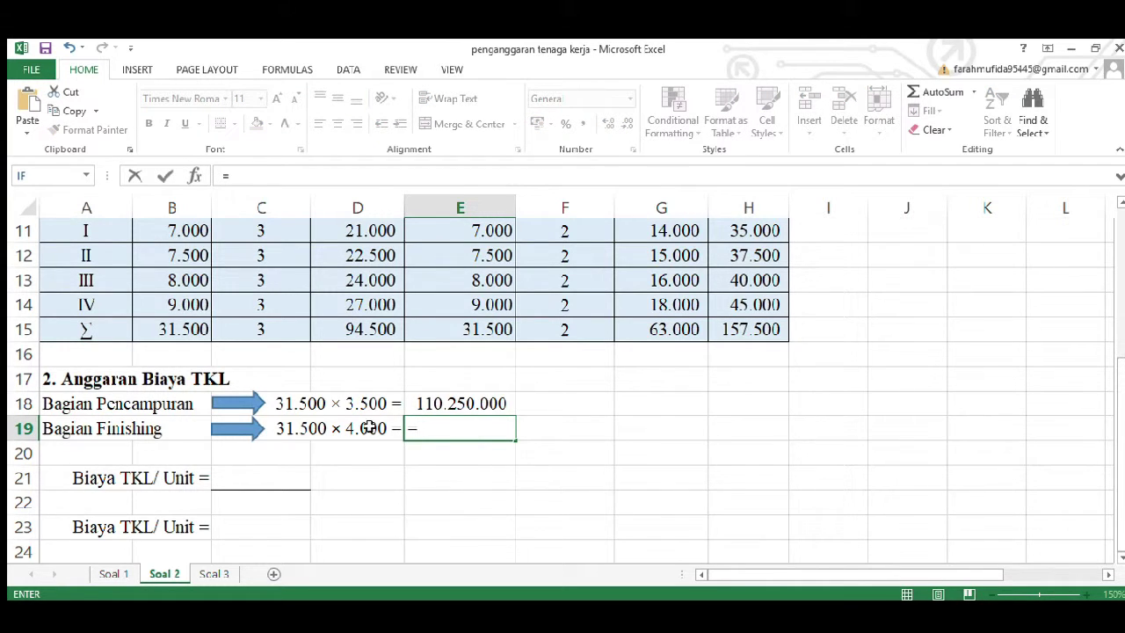
pyautogui.click(190, 331)
pyautogui.write('*4000')
pyautogui.press('Return')
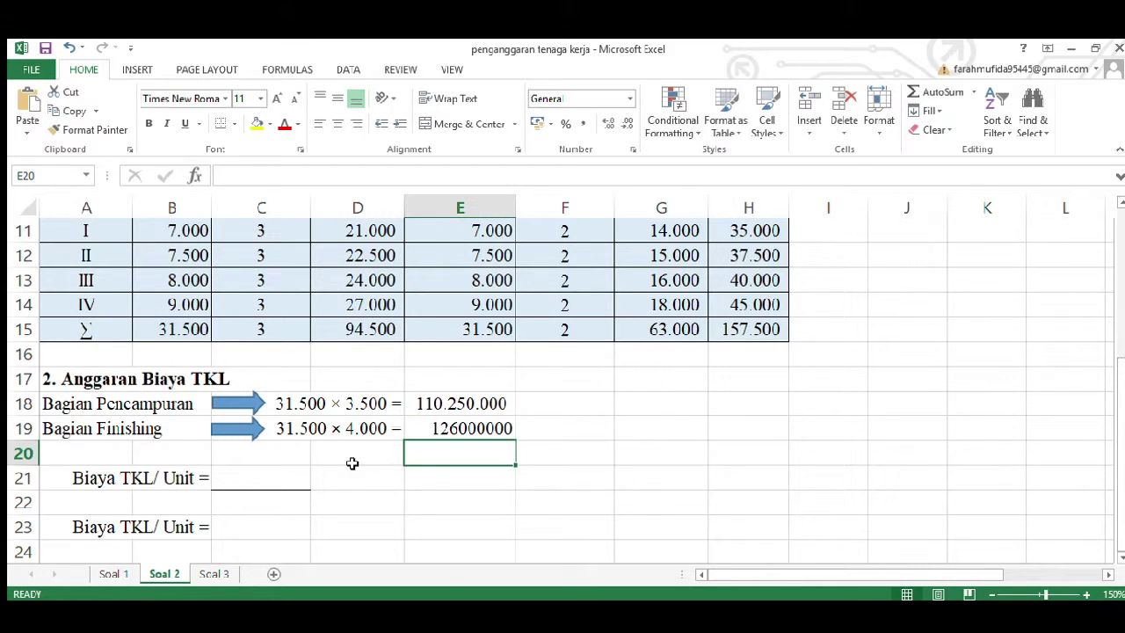
pyautogui.press('Up')
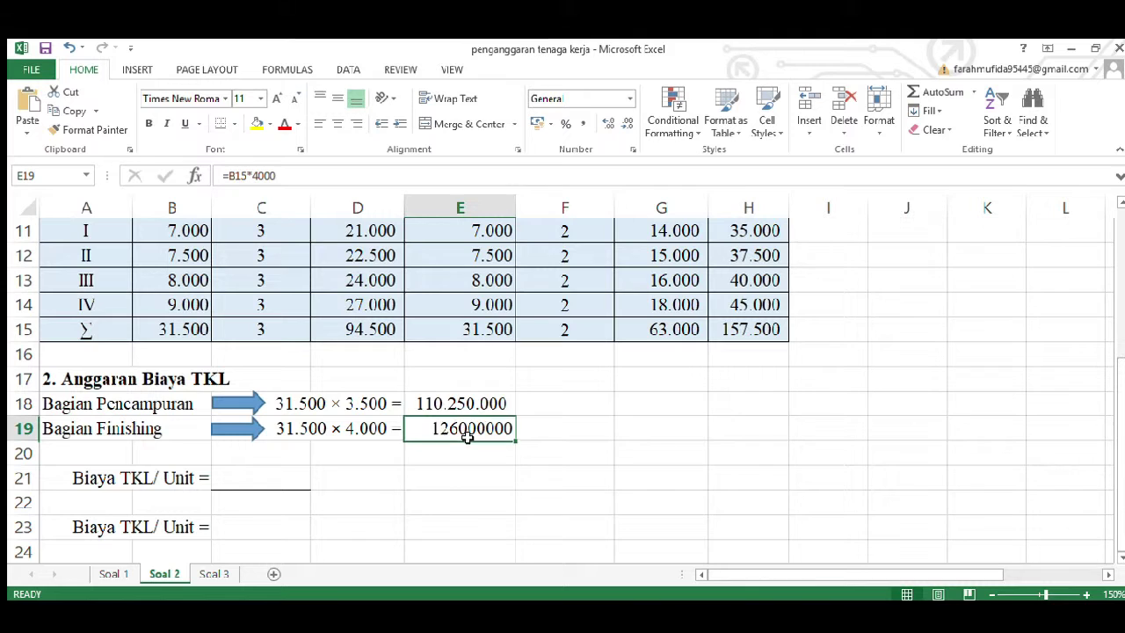
# Apply the Comma Style number format to Bagian Finishing's labour cost in E19
pyautogui.click(582, 123)
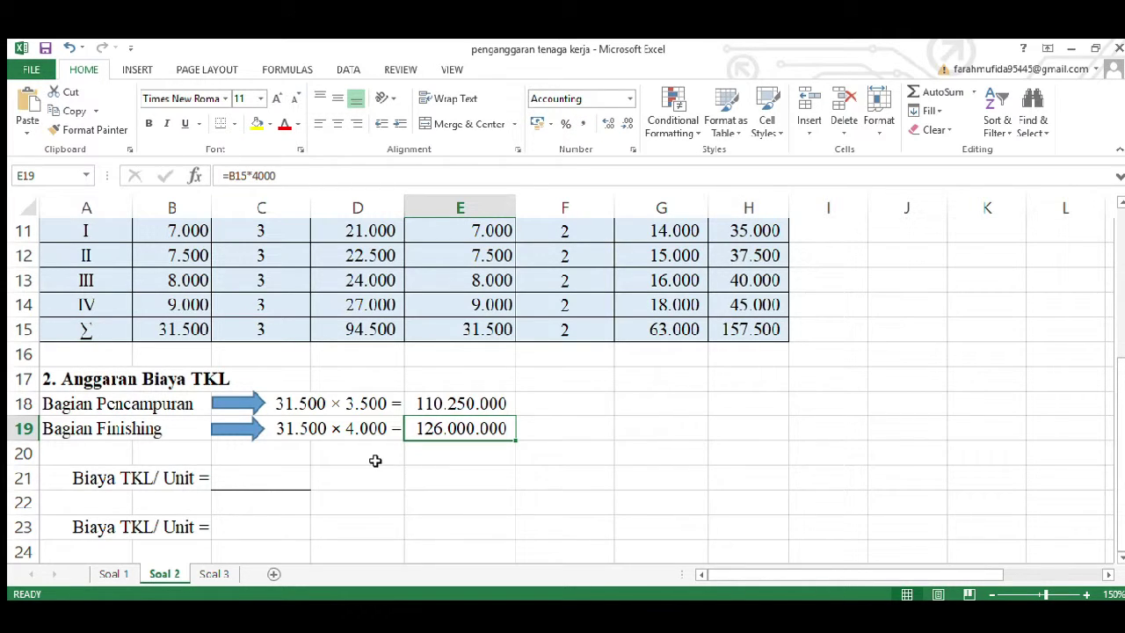
pyautogui.click(243, 486)
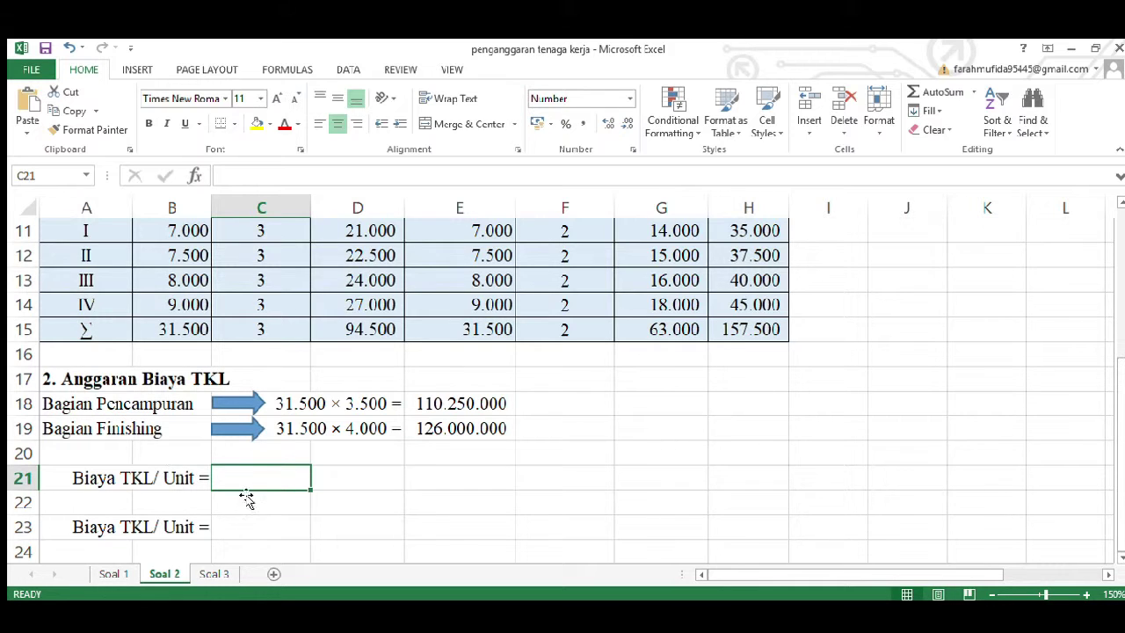
pyautogui.press('F2')
pyautogui.write('=')
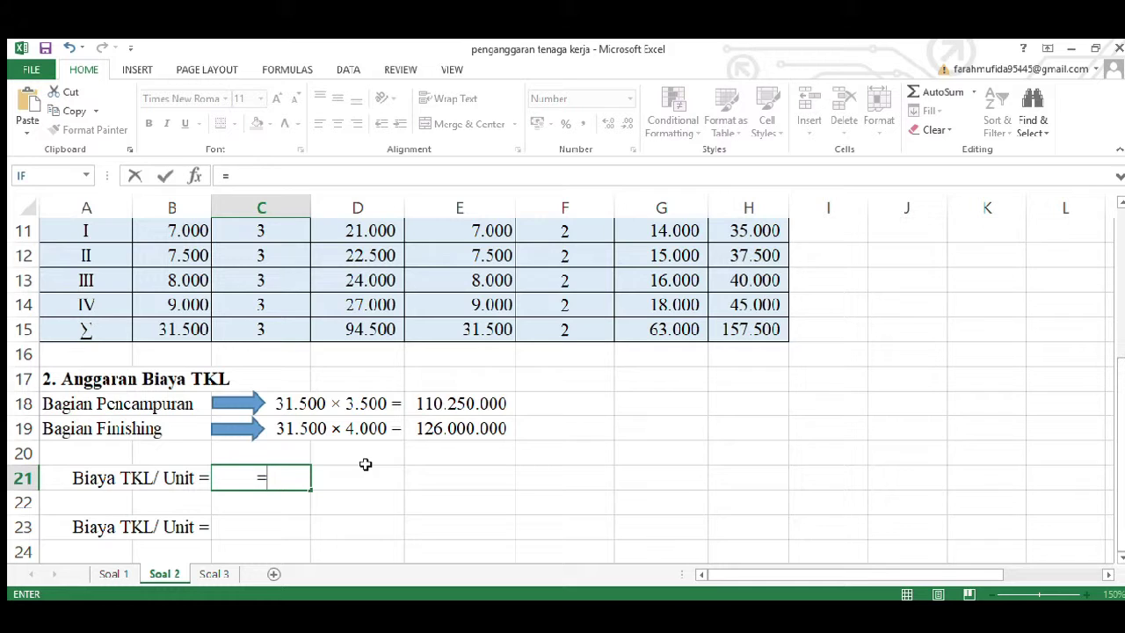
pyautogui.click(431, 438)
pyautogui.press('BackSpace')
pyautogui.press('BackSpace')
pyautogui.press('BackSpace')
pyautogui.press('BackSpace')
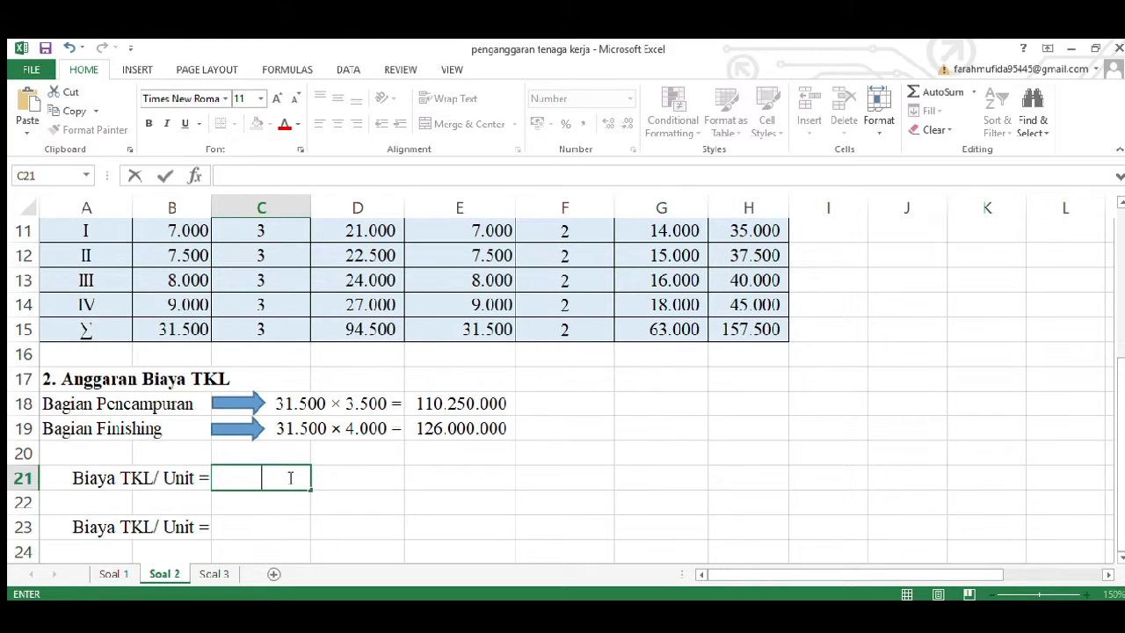
pyautogui.click(423, 435)
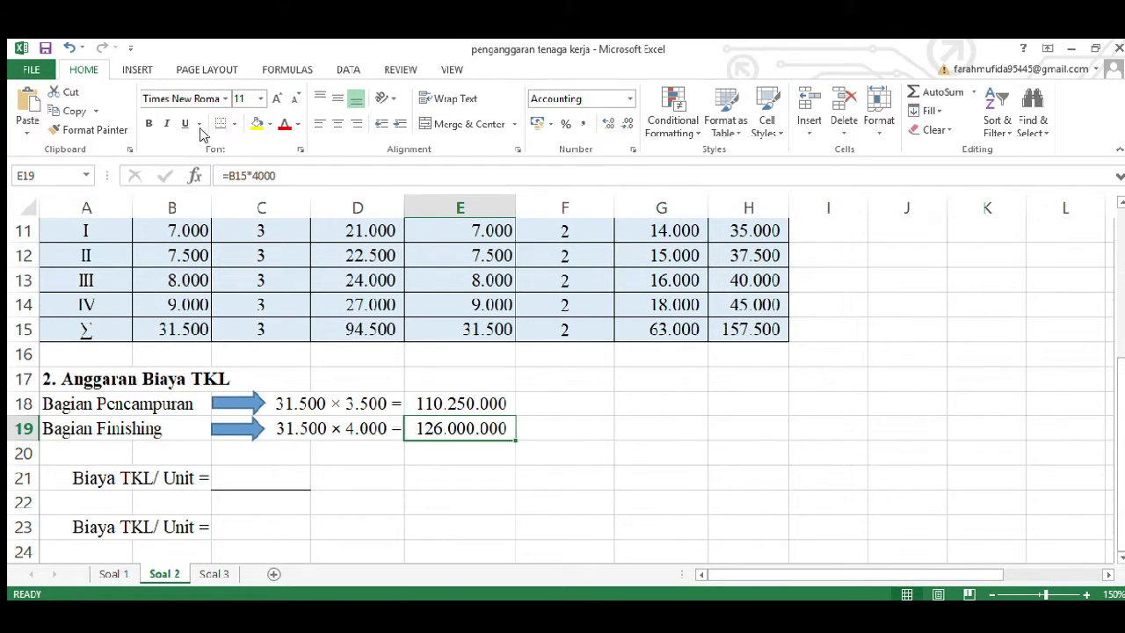
# Total both departments' labour costs in E20 with =SUM(E18:E19) and give the cell a double bottom border
pyautogui.click(417, 455)
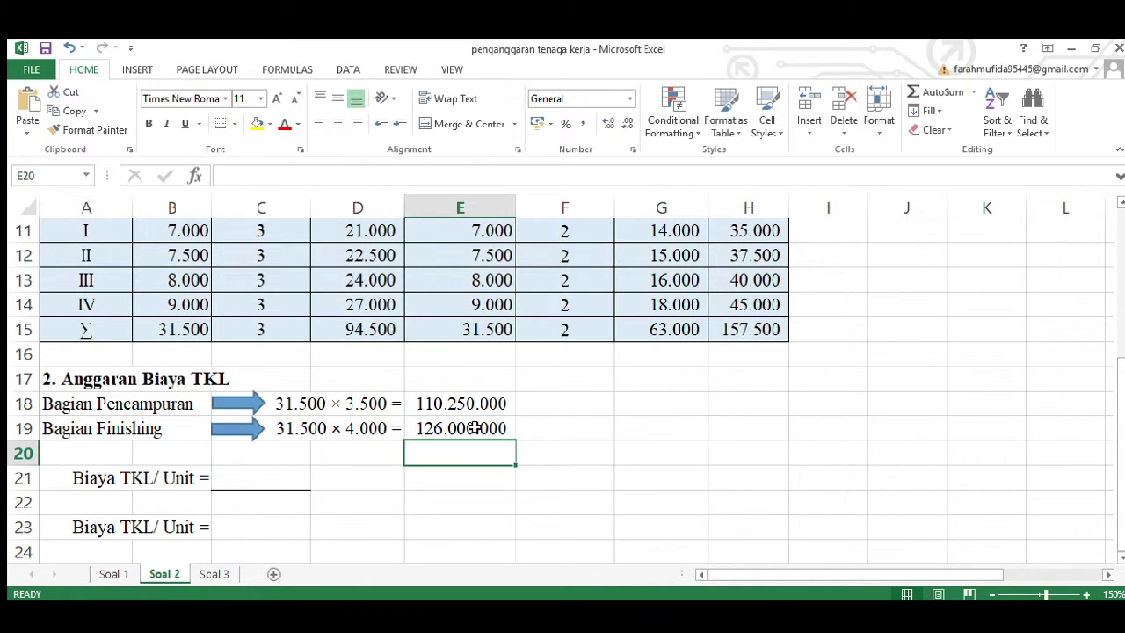
pyautogui.write('=sum(')
pyautogui.click(477, 400)
pyautogui.moveTo(520, 424); pyautogui.dragTo(522, 453)
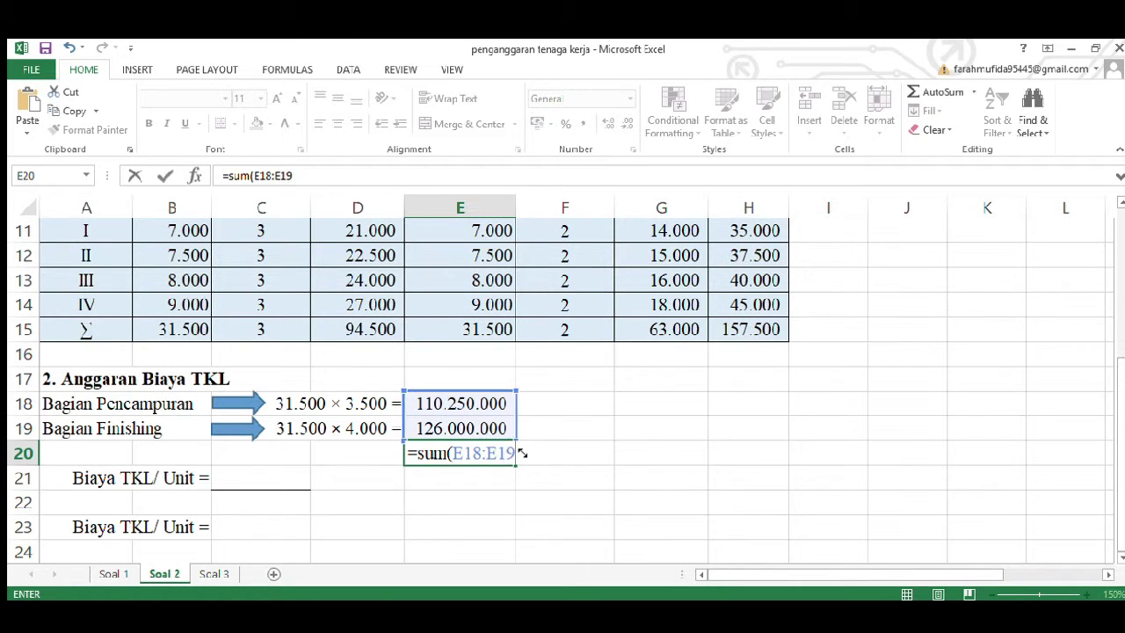
pyautogui.press('Return')
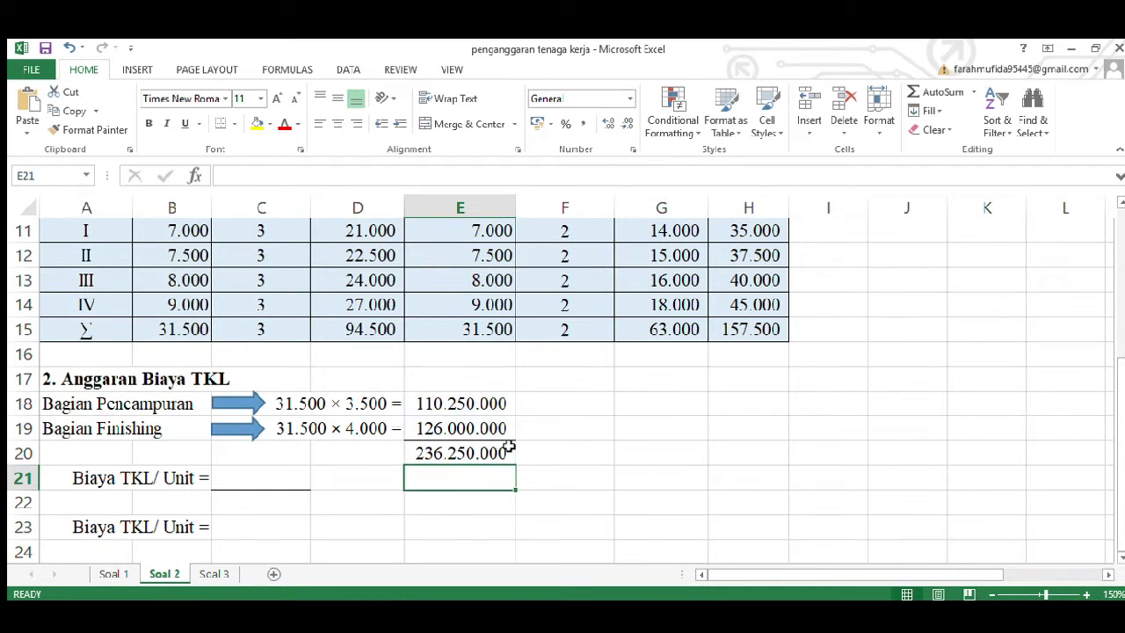
pyautogui.click(475, 452)
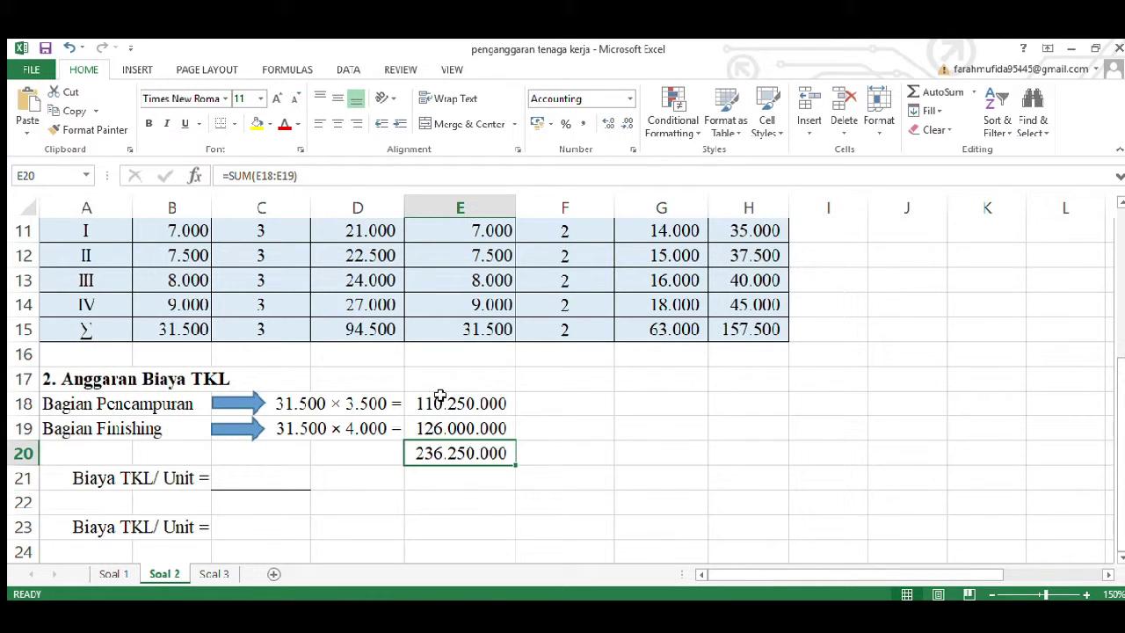
pyautogui.click(235, 124)
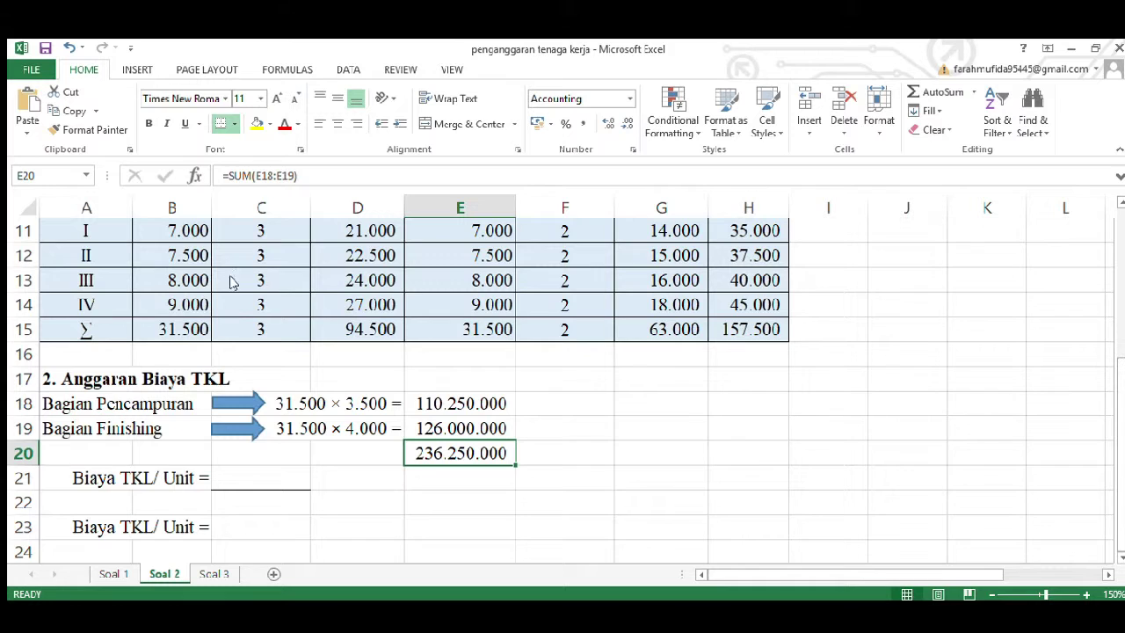
# Fill in the Biaya TKL/Unit fraction with =E20 as numerator in C21 and =B15 as denominator in C22
pyautogui.click(261, 489)
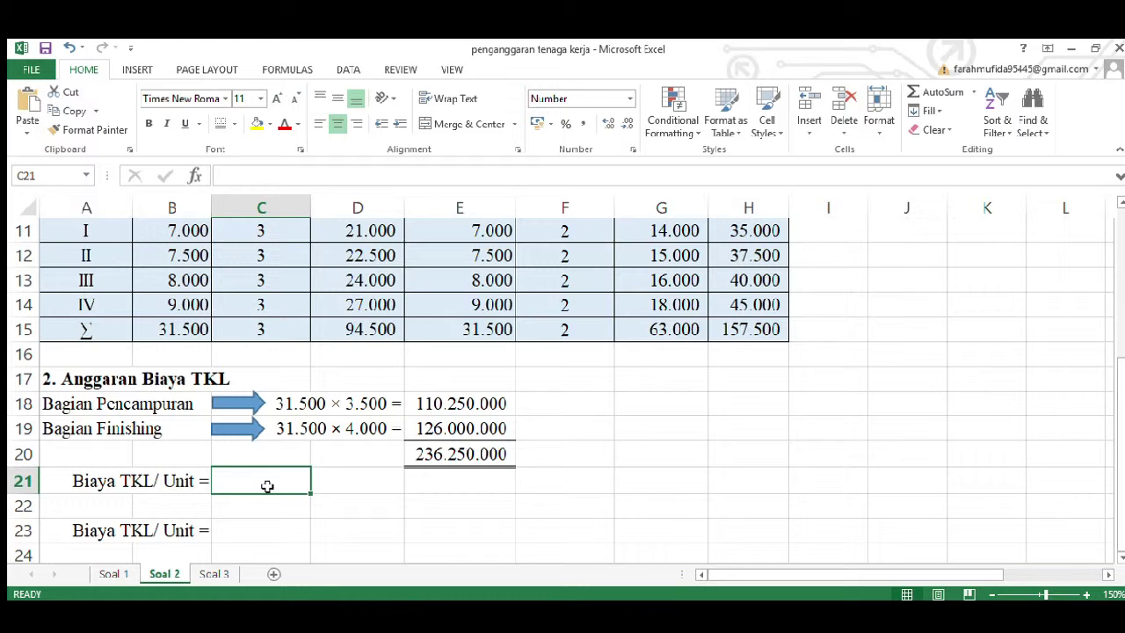
pyautogui.write('=')
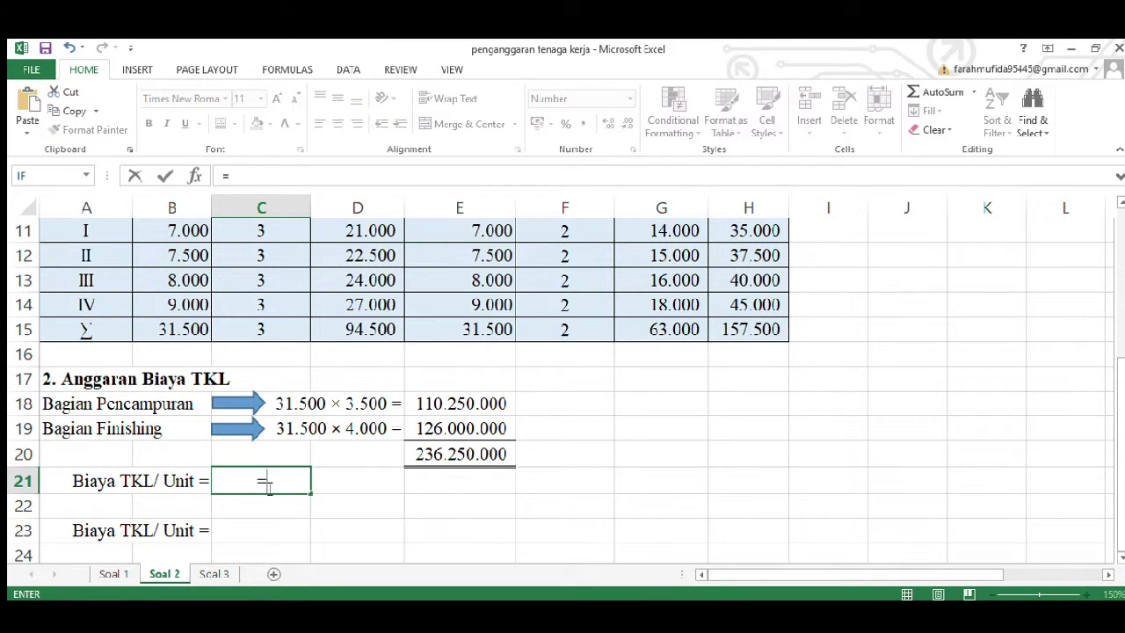
pyautogui.click(422, 454)
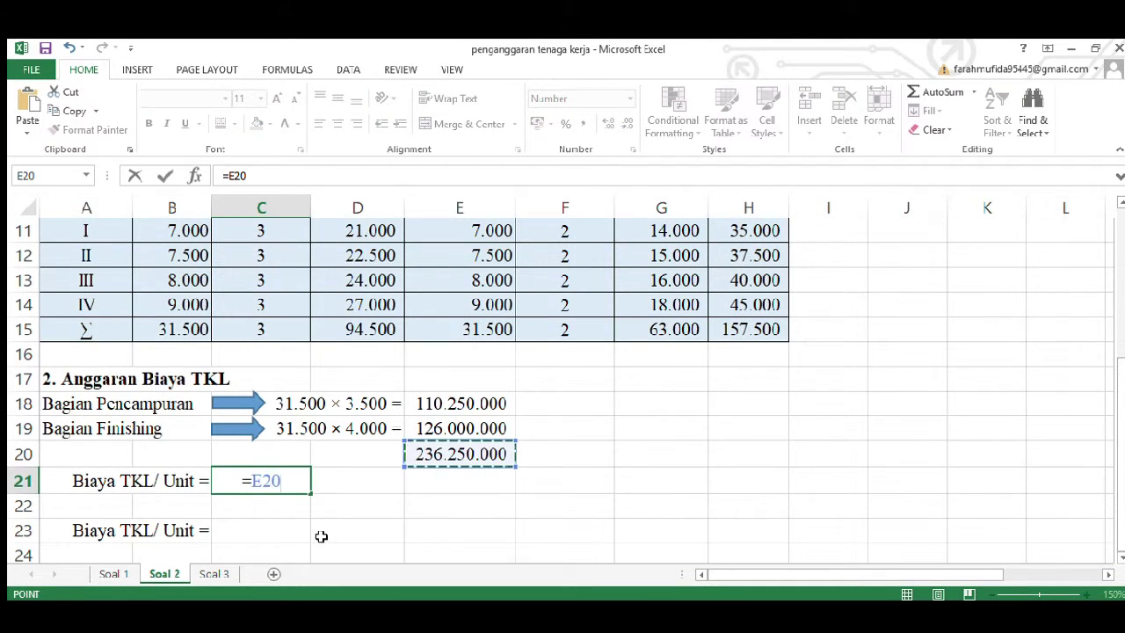
pyautogui.press('Return')
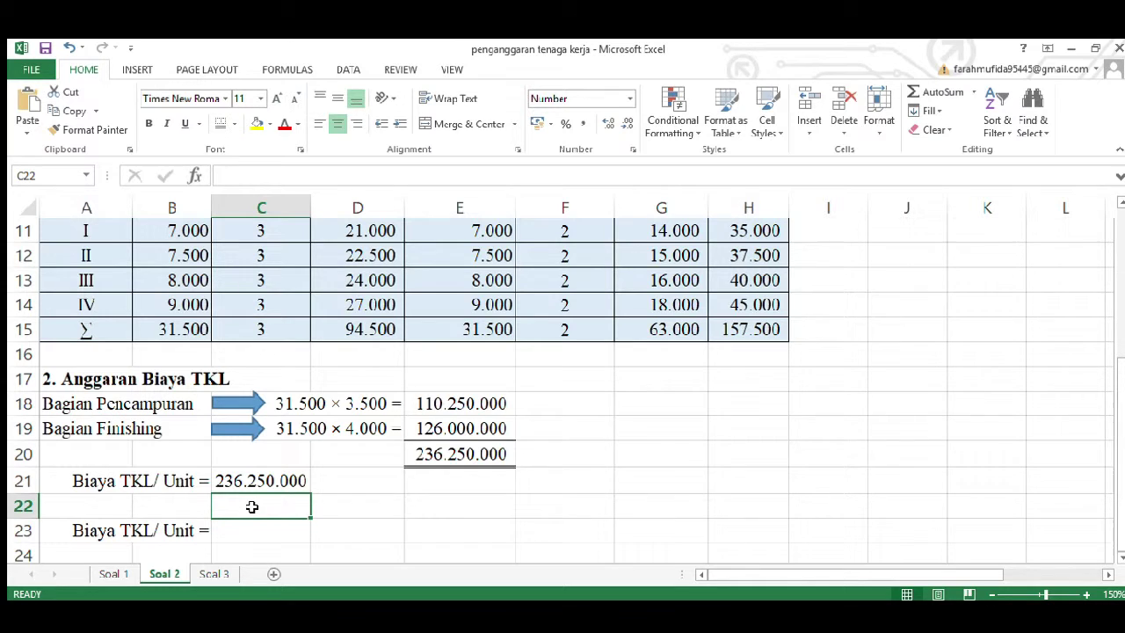
pyautogui.write('=')
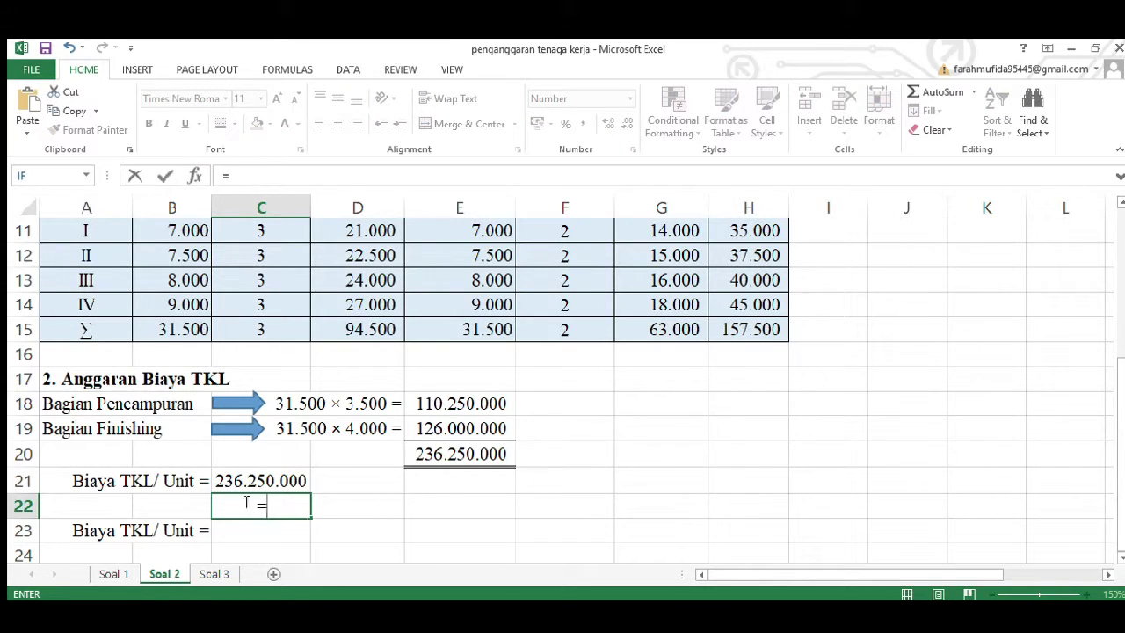
pyautogui.click(169, 340)
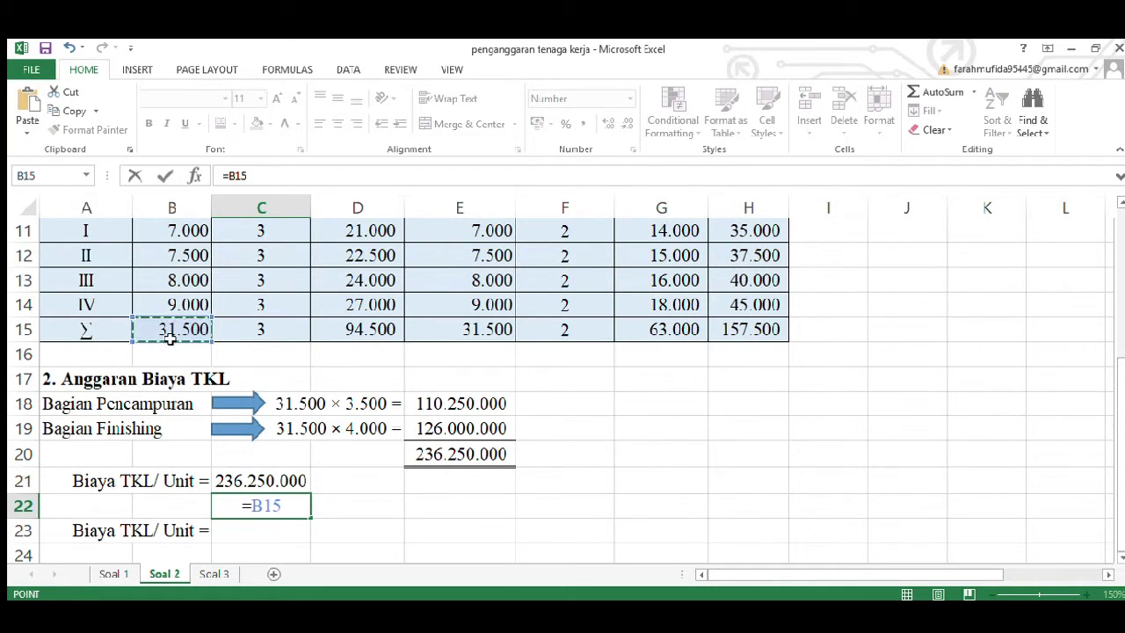
pyautogui.press('Return')
# Calculate the final Biaya TKL/Unit in C23 with =C21/C22
pyautogui.write('=')
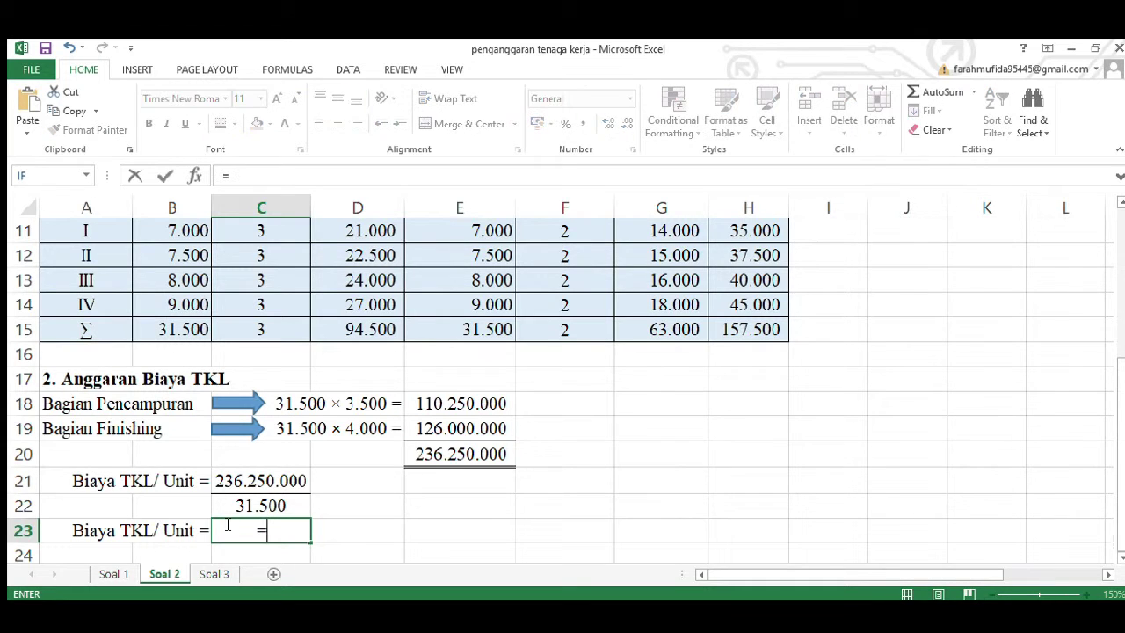
pyautogui.click(239, 487)
pyautogui.write('/')
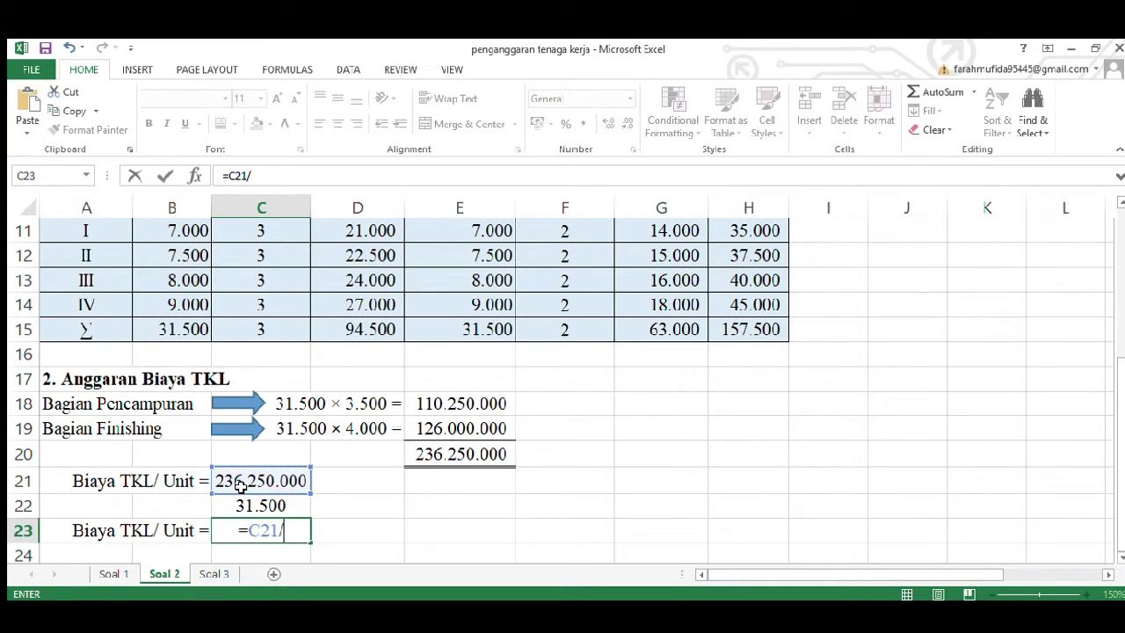
pyautogui.click(261, 506)
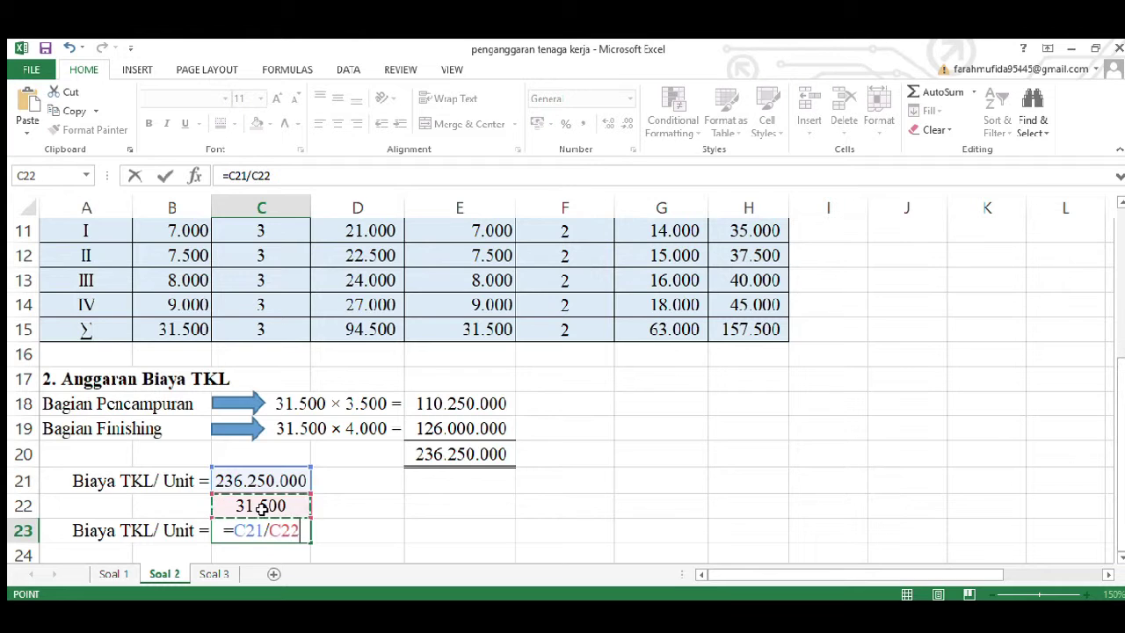
pyautogui.press('Return')
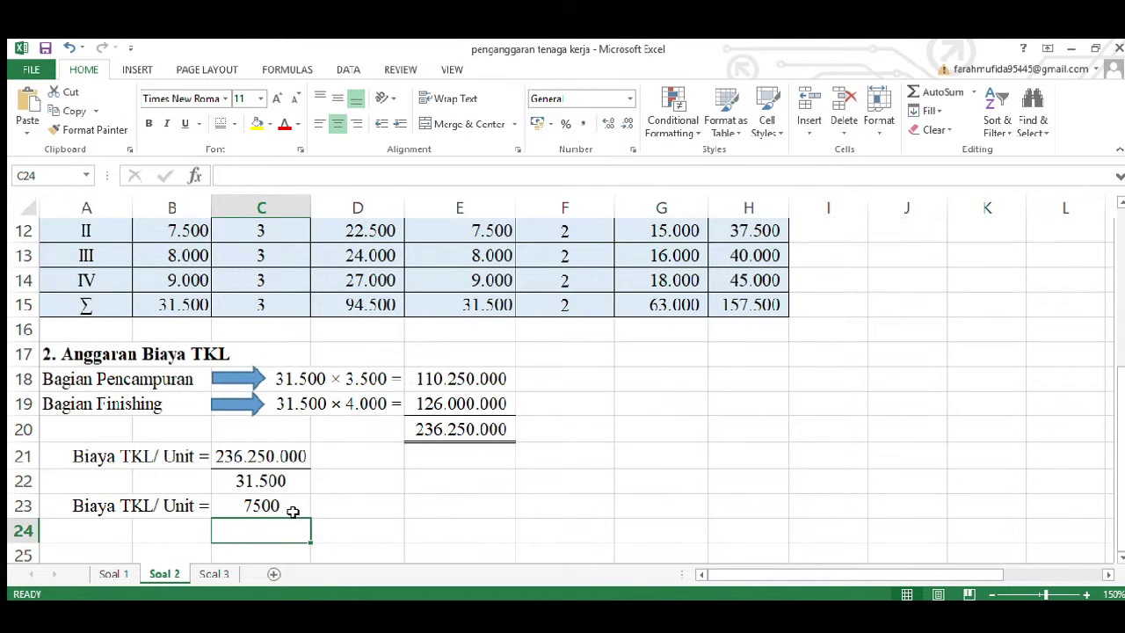
# Format the Biaya TKL/Unit result in C23 with Comma Style and a double bottom border
pyautogui.click(284, 507)
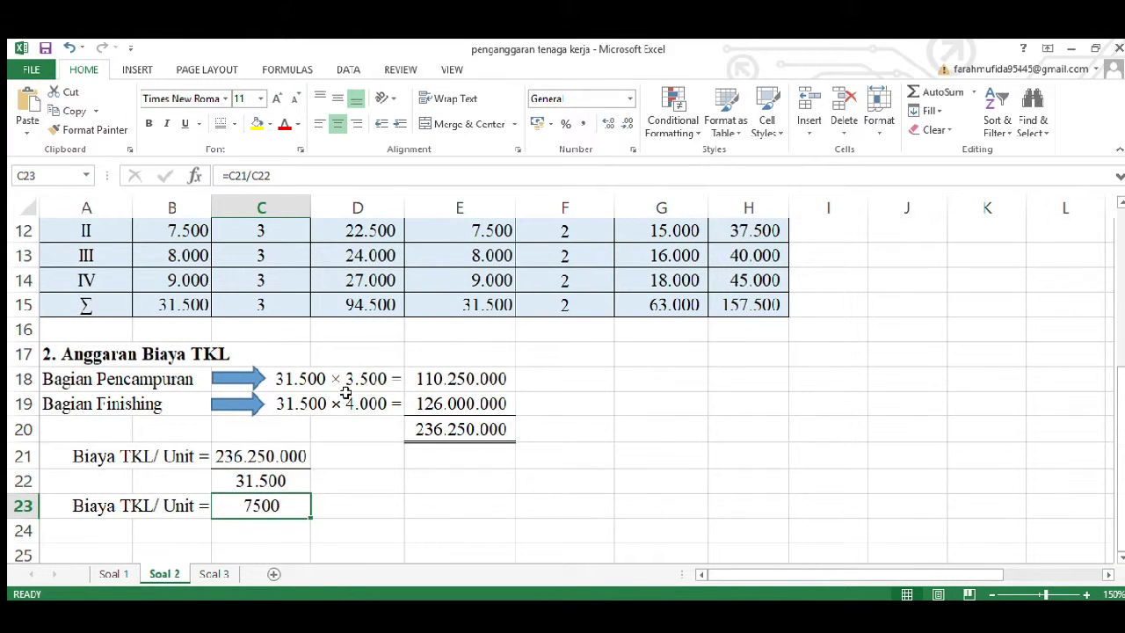
pyautogui.click(583, 124)
pyautogui.click(219, 126)
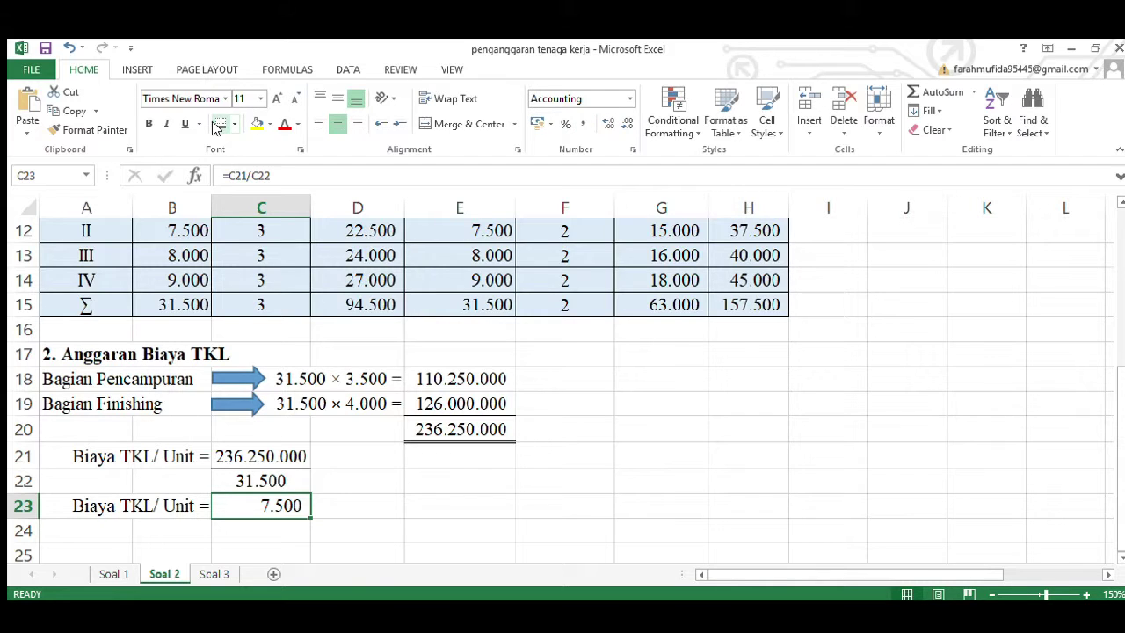
pyautogui.click(325, 506)
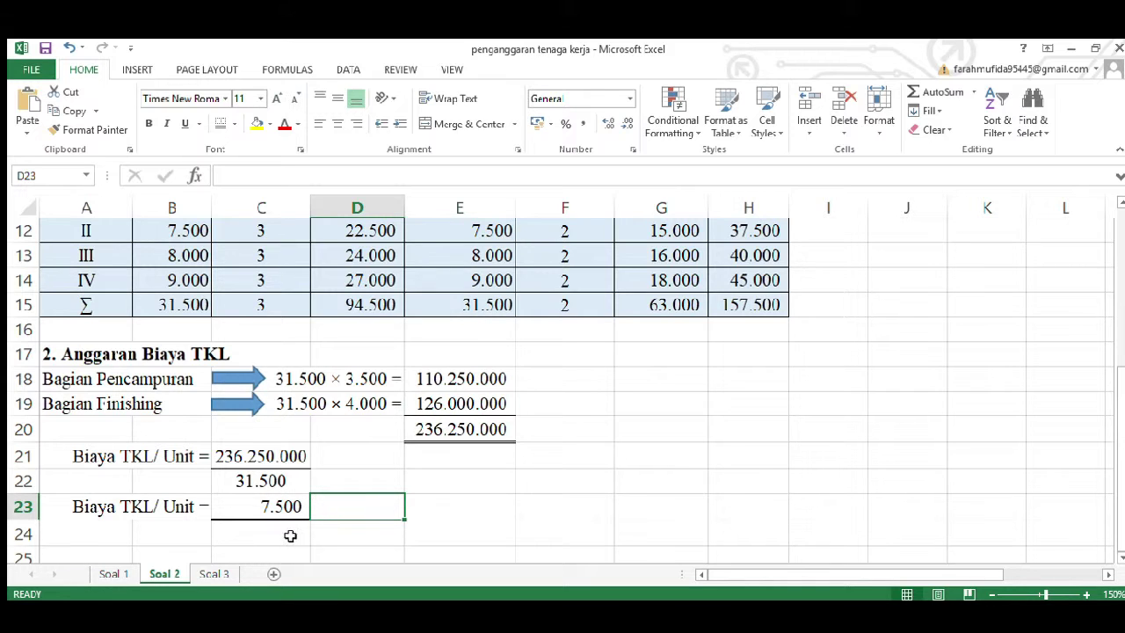
# Switch to the Soal 3 sheet and review the wage data for Departemen 1 and 2 and the question
pyautogui.click(210, 574)
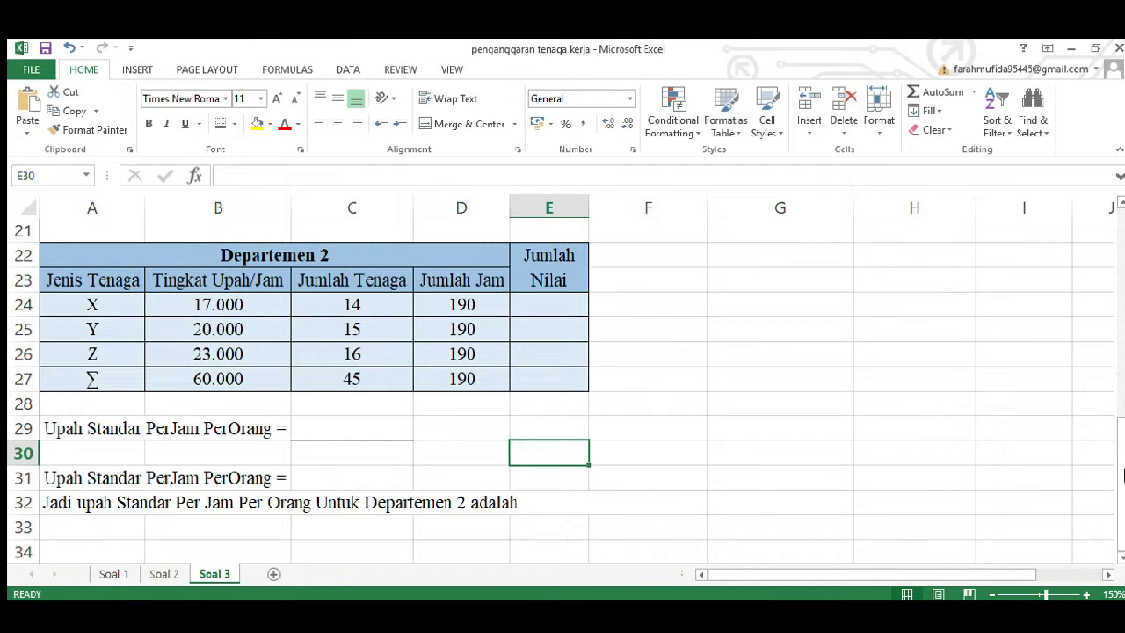
pyautogui.moveTo(1121, 457); pyautogui.dragTo(1109, 217)
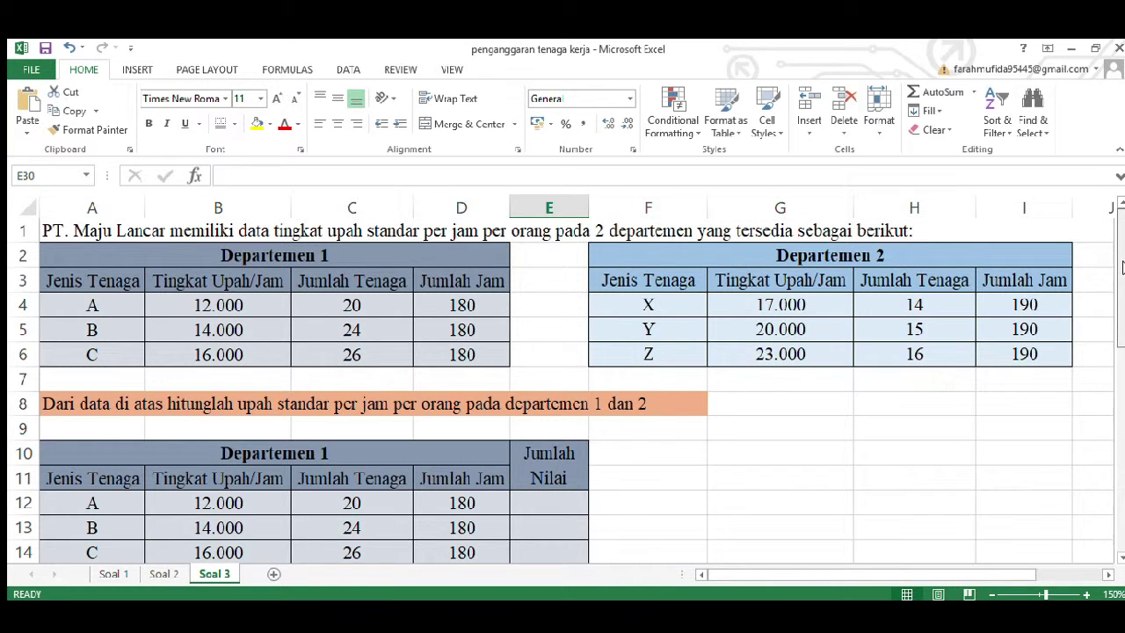
pyautogui.moveTo(1122, 266); pyautogui.dragTo(1113, 313)
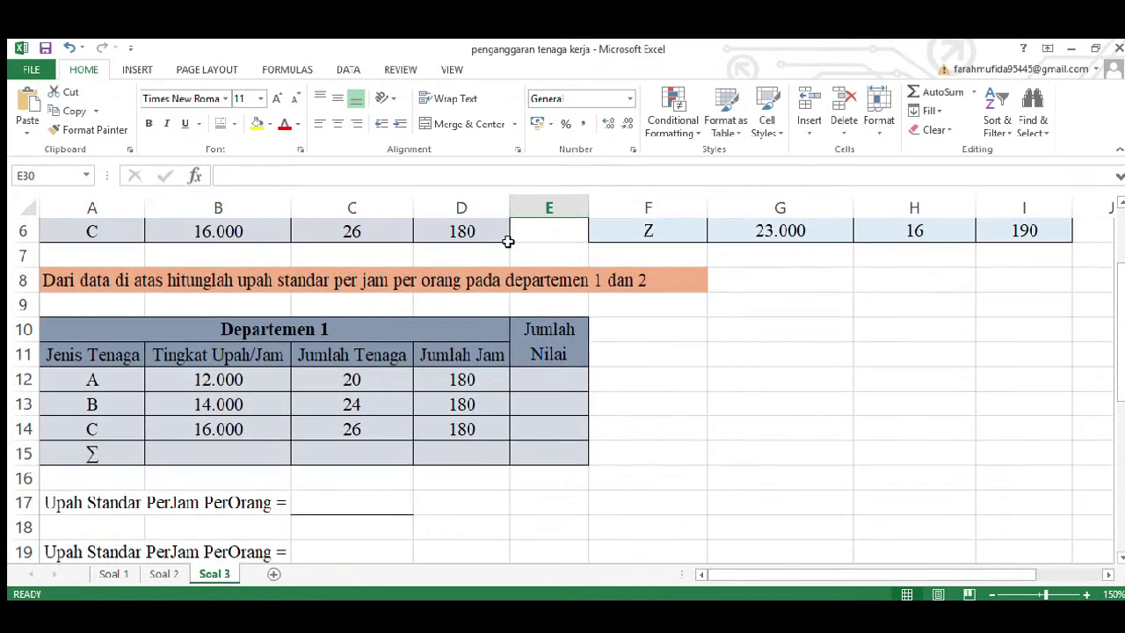
pyautogui.click(245, 453)
pyautogui.write('=sum')
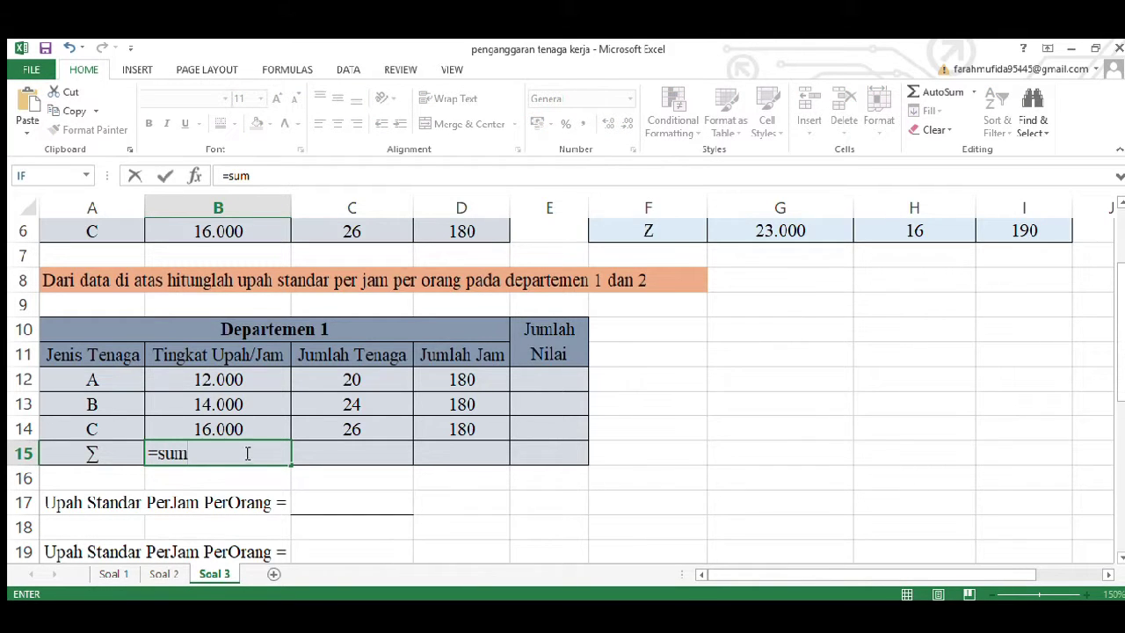
pyautogui.click(250, 380)
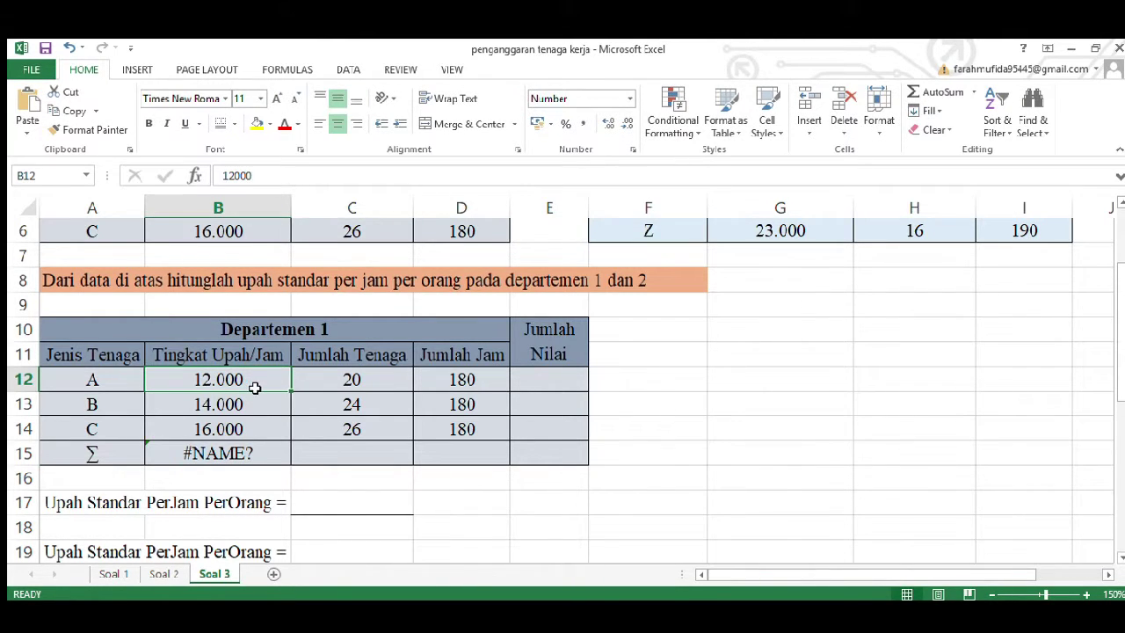
# Total Departemen 1's Tingkat Upah/Jam column in B15 with =SUM(B12:B14), replacing the incomplete formula
pyautogui.click(240, 452)
pyautogui.press('BackSpace')
pyautogui.write('=sum(')
pyautogui.click(257, 375)
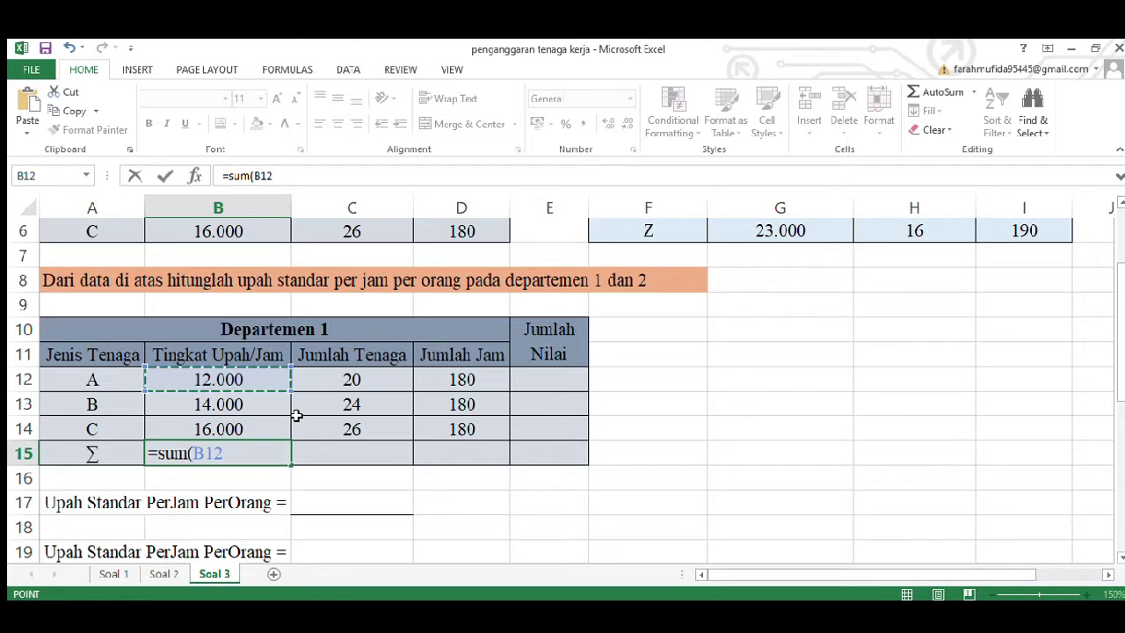
pyautogui.moveTo(291, 391); pyautogui.dragTo(288, 440)
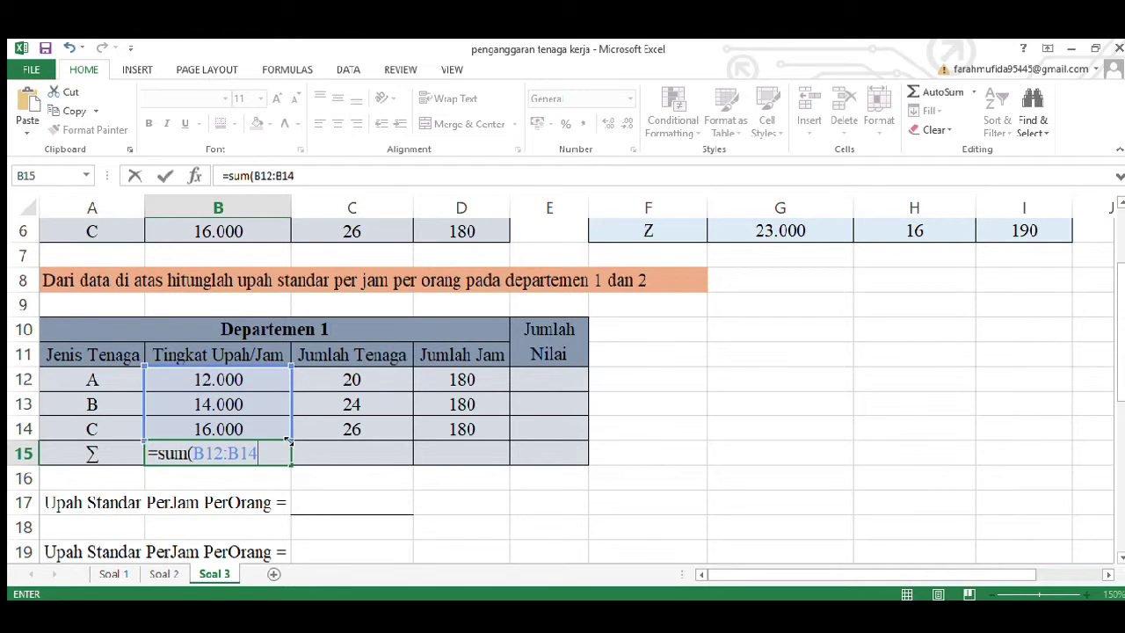
pyautogui.write(')')
pyautogui.press('Return')
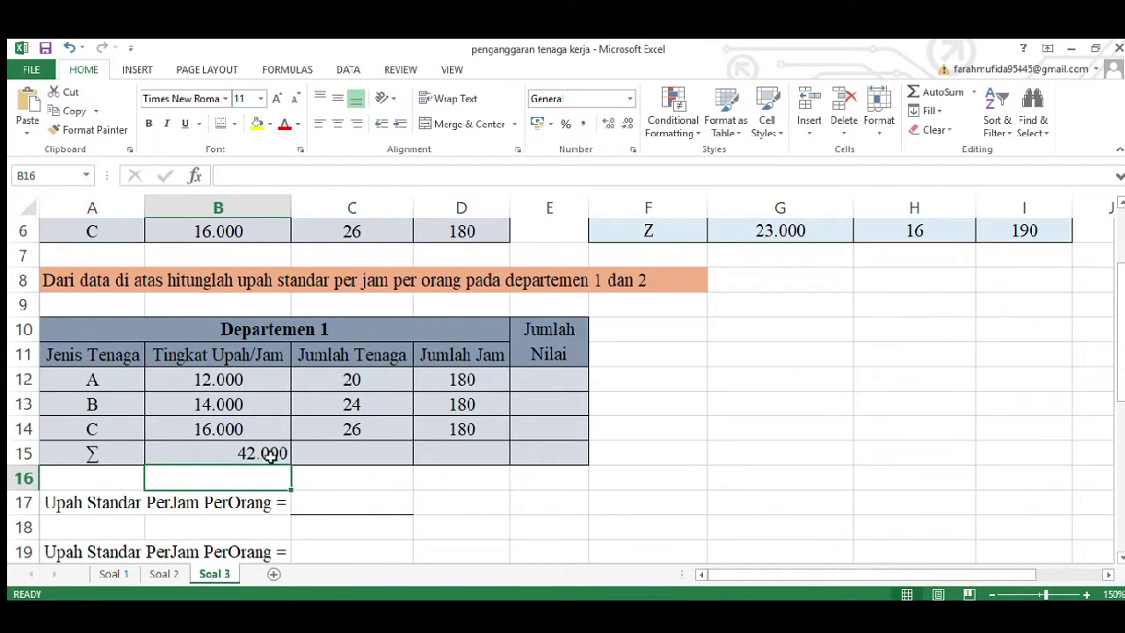
pyautogui.click(253, 455)
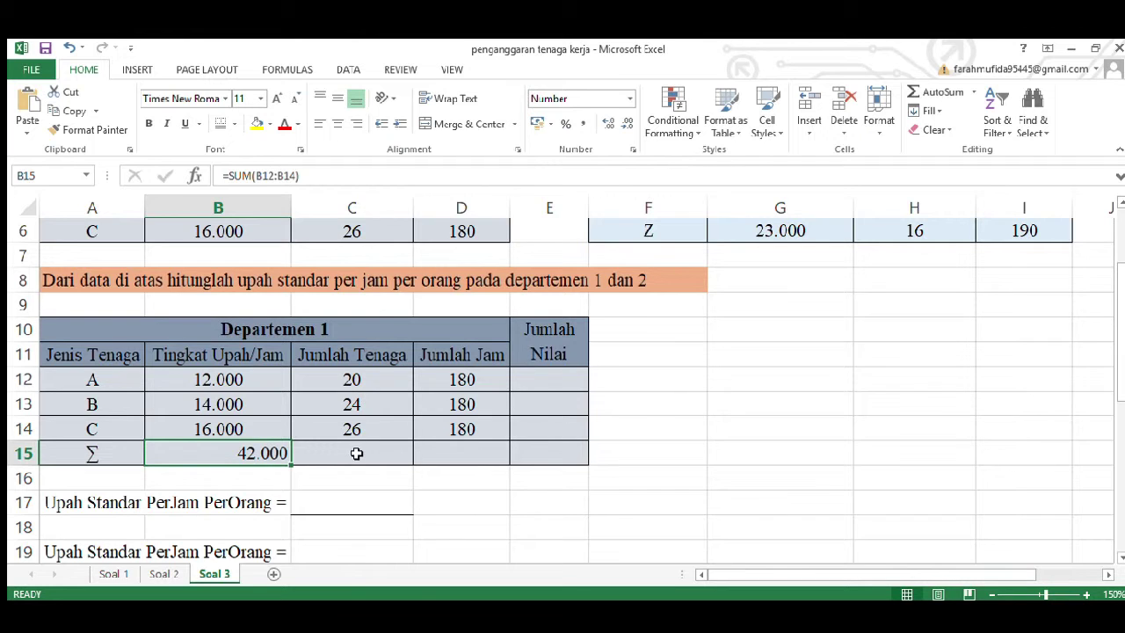
# Total Departemen 1's Jumlah Tenaga column in C15 by summing C12:C14
pyautogui.click(357, 453)
pyautogui.write('=sum(')
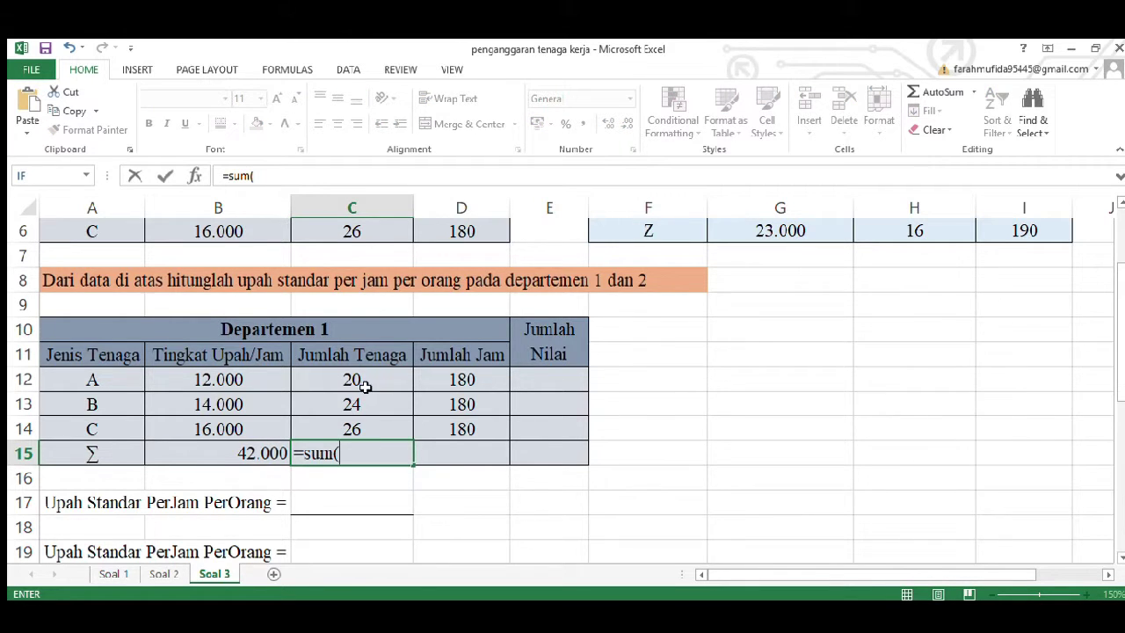
pyautogui.click(365, 387)
pyautogui.moveTo(413, 396); pyautogui.dragTo(408, 436)
pyautogui.write(')')
pyautogui.press('Return')
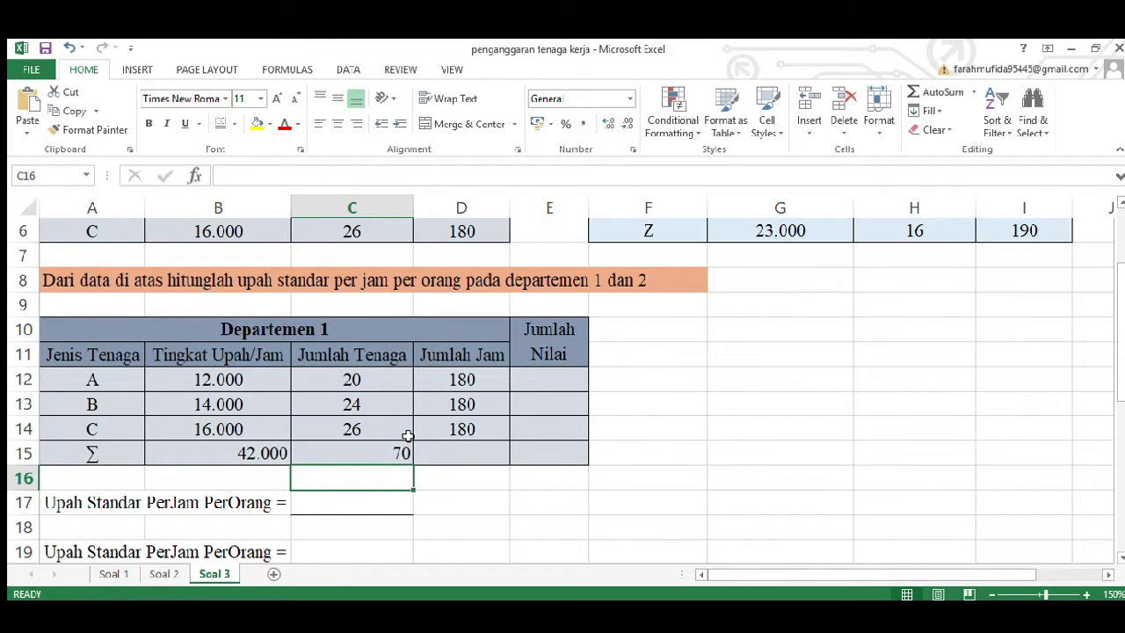
pyautogui.click(453, 446)
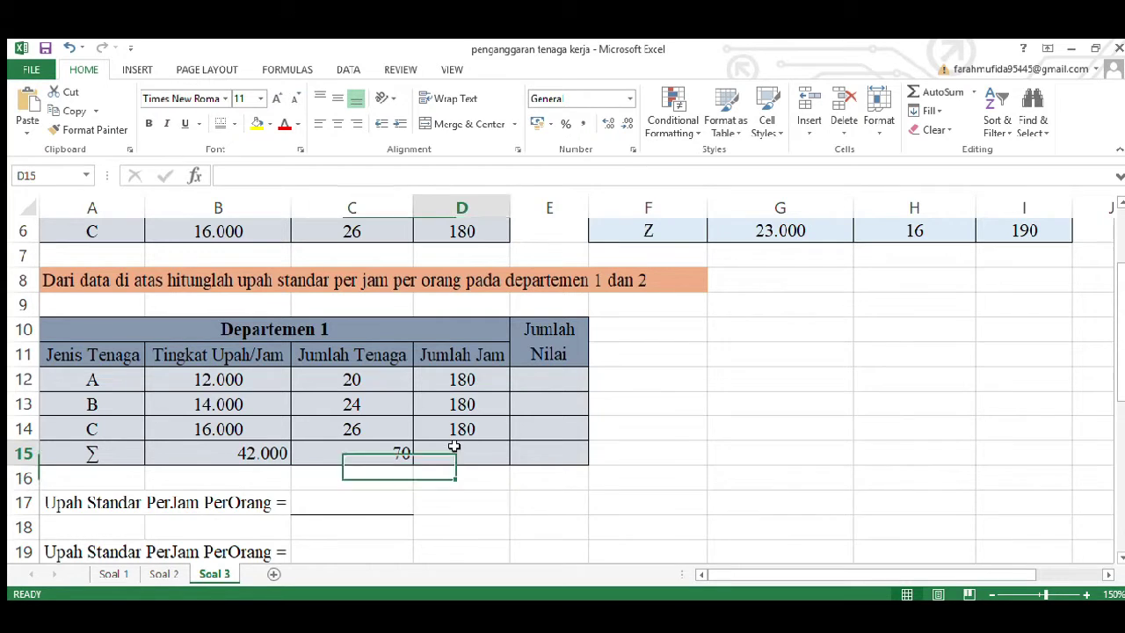
pyautogui.write('=')
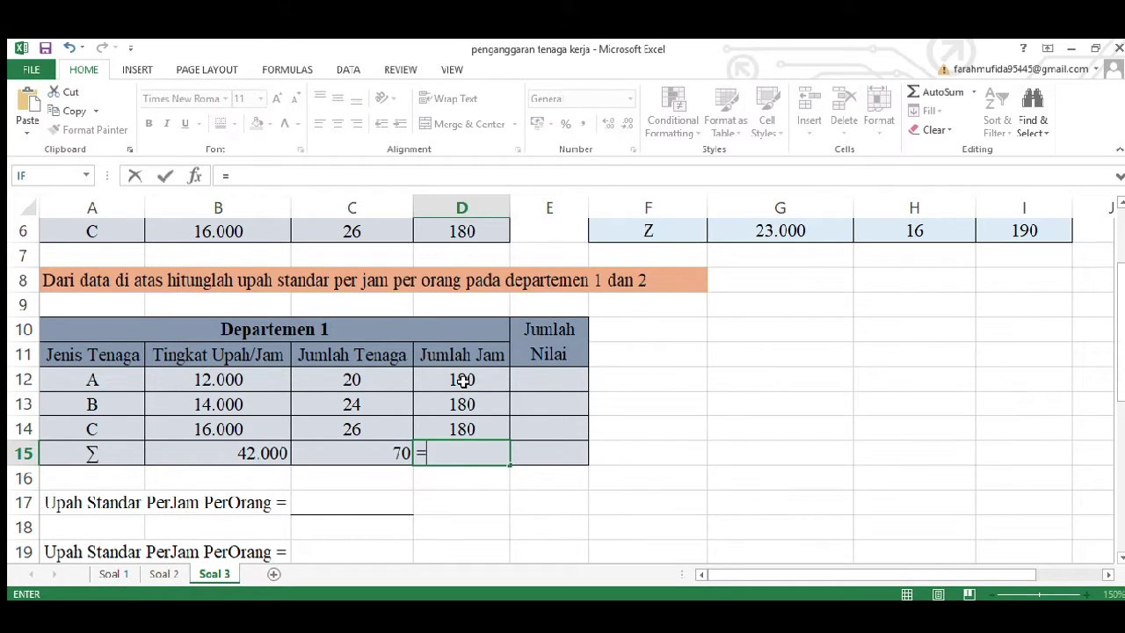
pyautogui.write('sum')
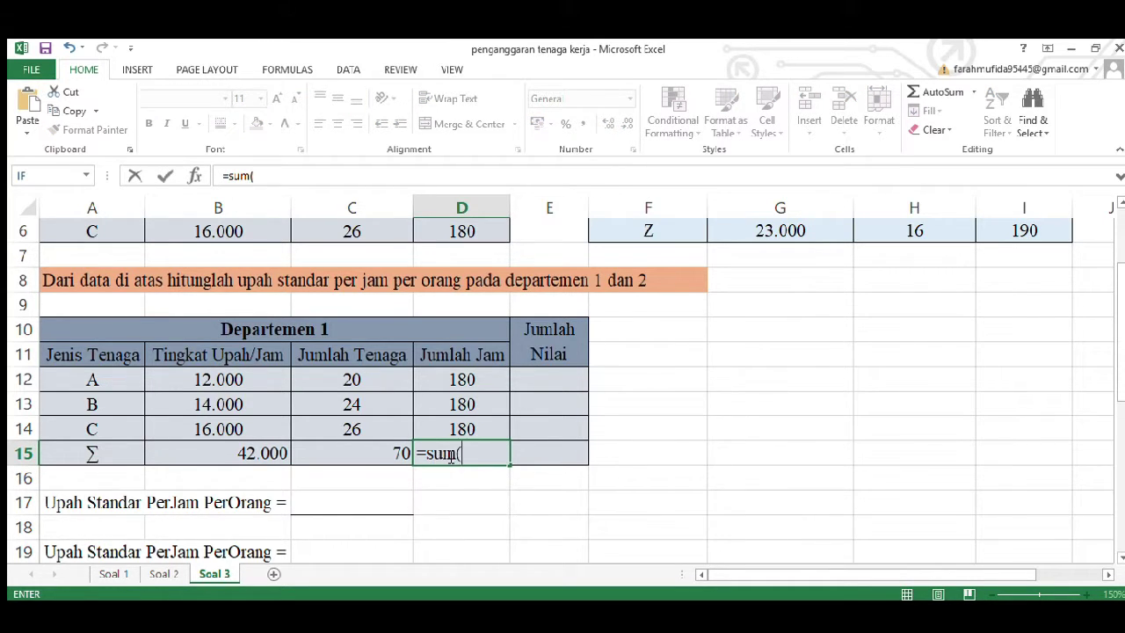
pyautogui.write('(')
pyautogui.press('BackSpace')
pyautogui.press('BackSpace')
pyautogui.press('BackSpace')
pyautogui.press('BackSpace')
pyautogui.press('BackSpace')
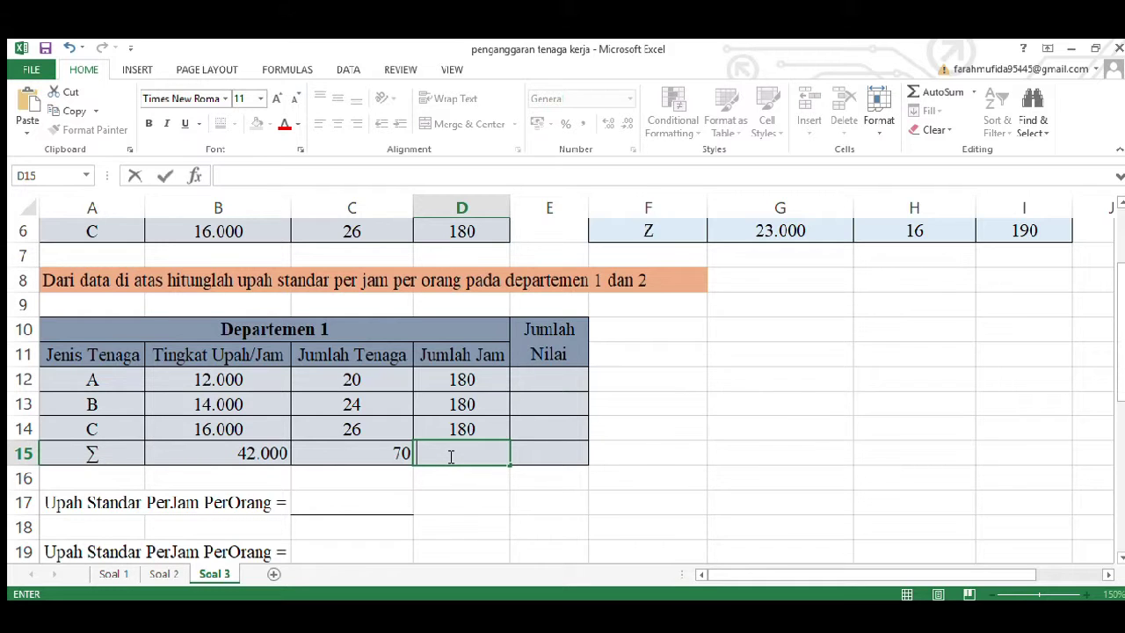
# Enter 180 as Departemen 1's Jumlah Jam figure in the ∑ row, cell D15
pyautogui.write('180')
pyautogui.click(526, 462)
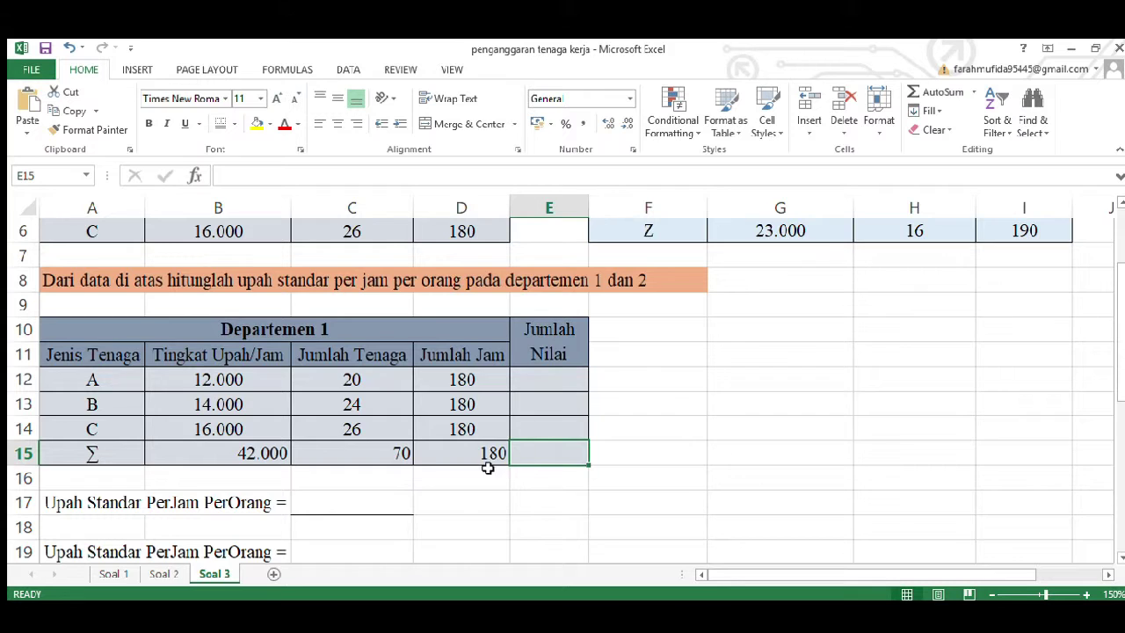
pyautogui.click(487, 471)
# Calculate Jumlah Nilai for Jenis Tenaga A in E12 with =B12*C12*D12
pyautogui.click(549, 376)
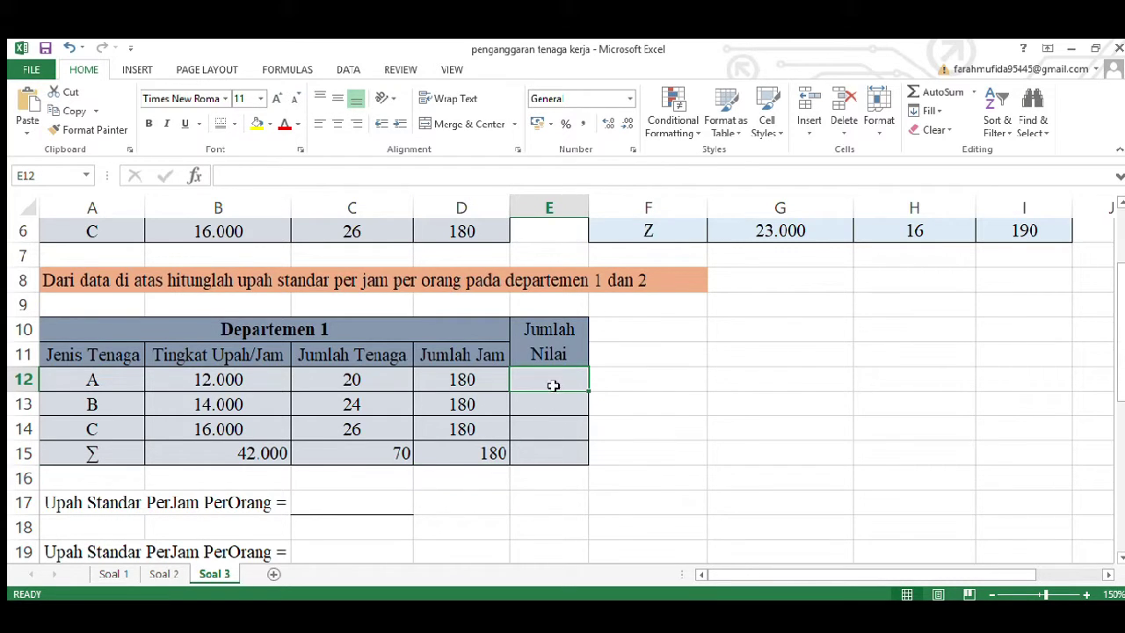
pyautogui.write('=')
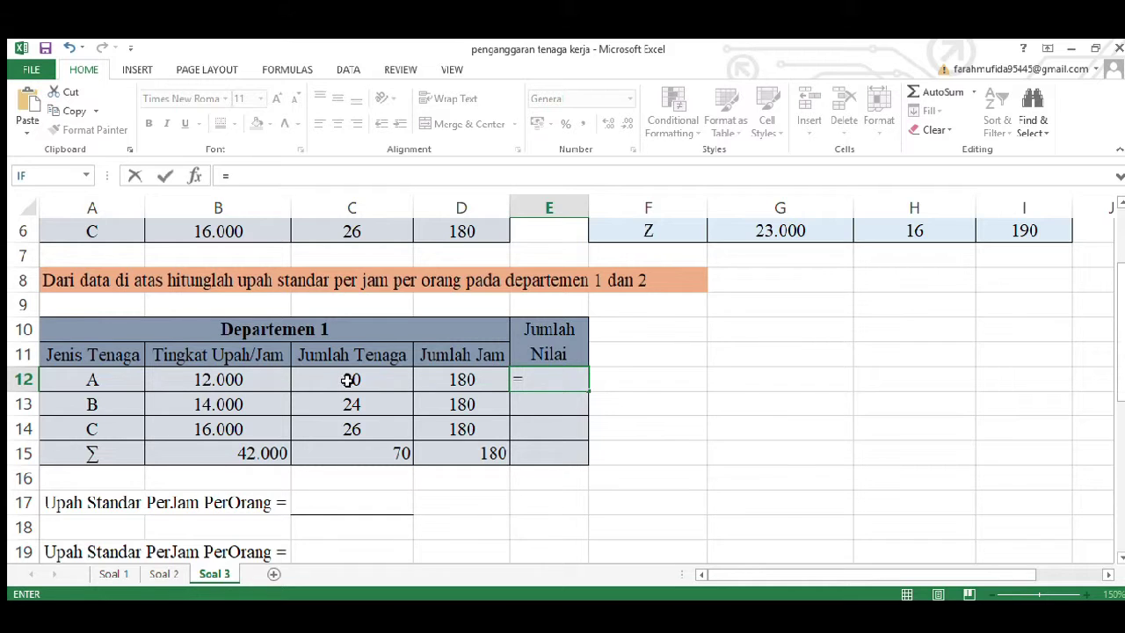
pyautogui.click(260, 389)
pyautogui.write('*')
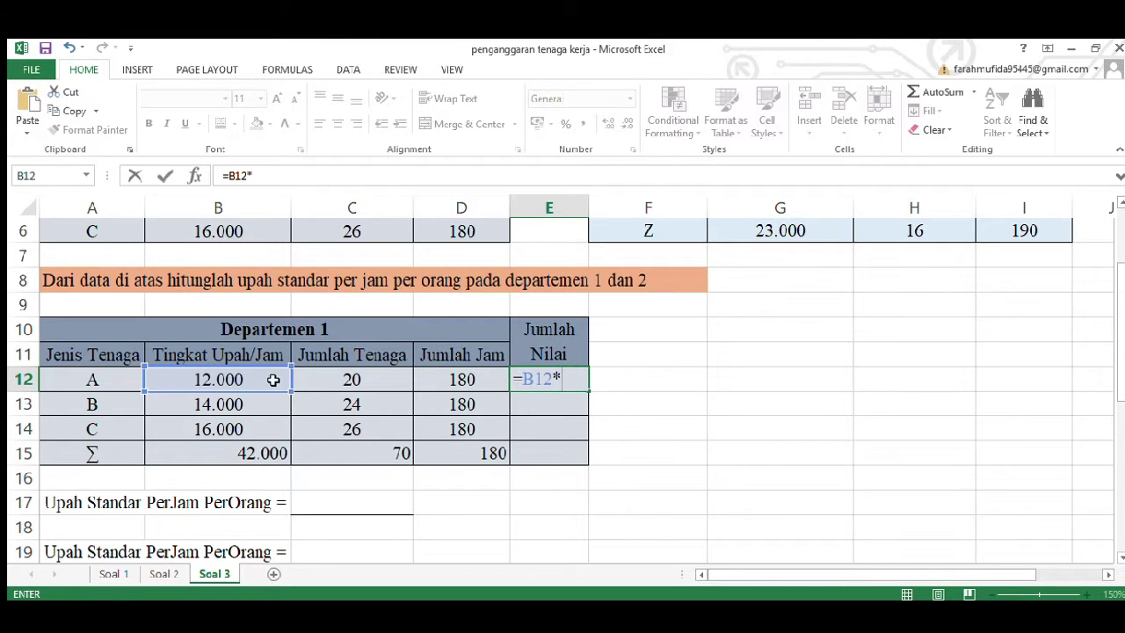
pyautogui.click(343, 391)
pyautogui.write('*')
pyautogui.click(466, 380)
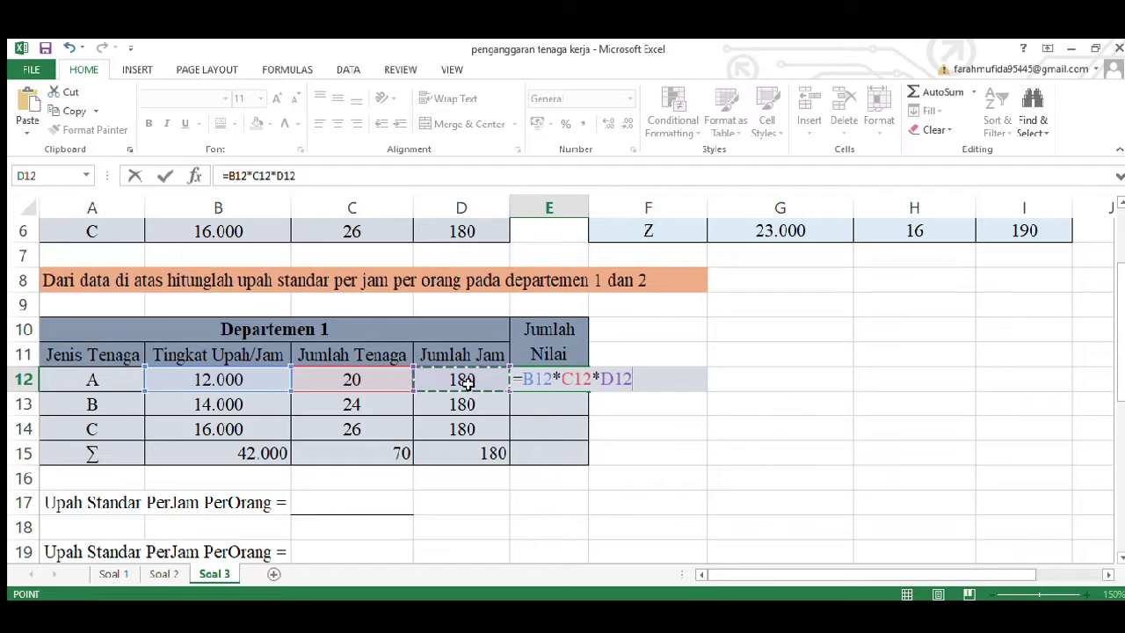
pyautogui.press('Return')
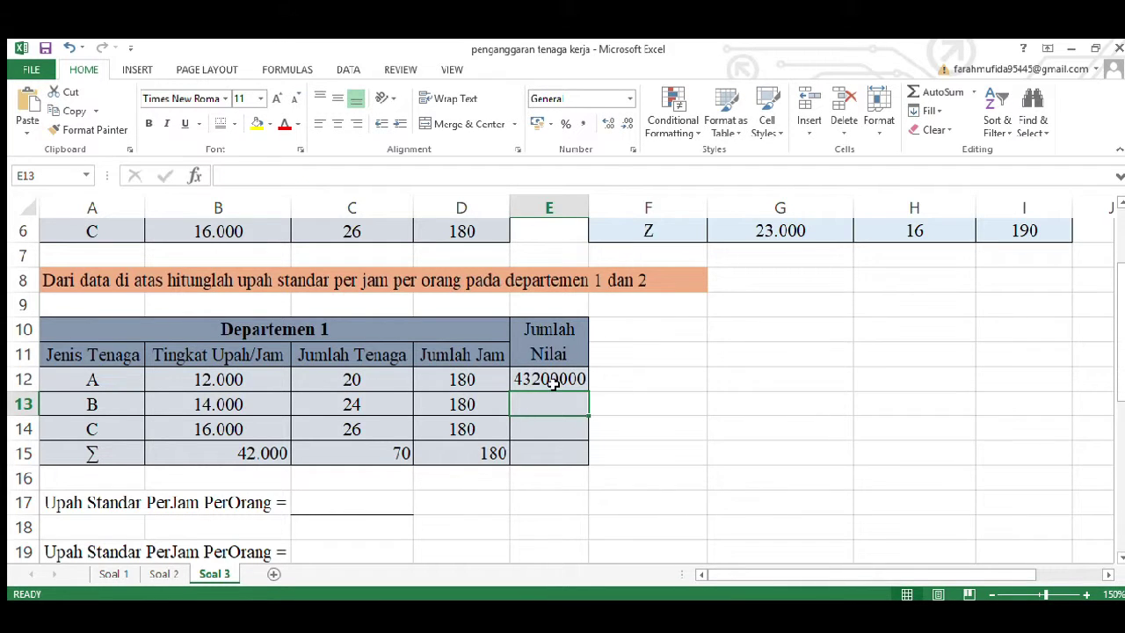
# Apply Comma Style to E12 and fill its formula down through E14 for Jenis Tenaga B and C
pyautogui.click(552, 380)
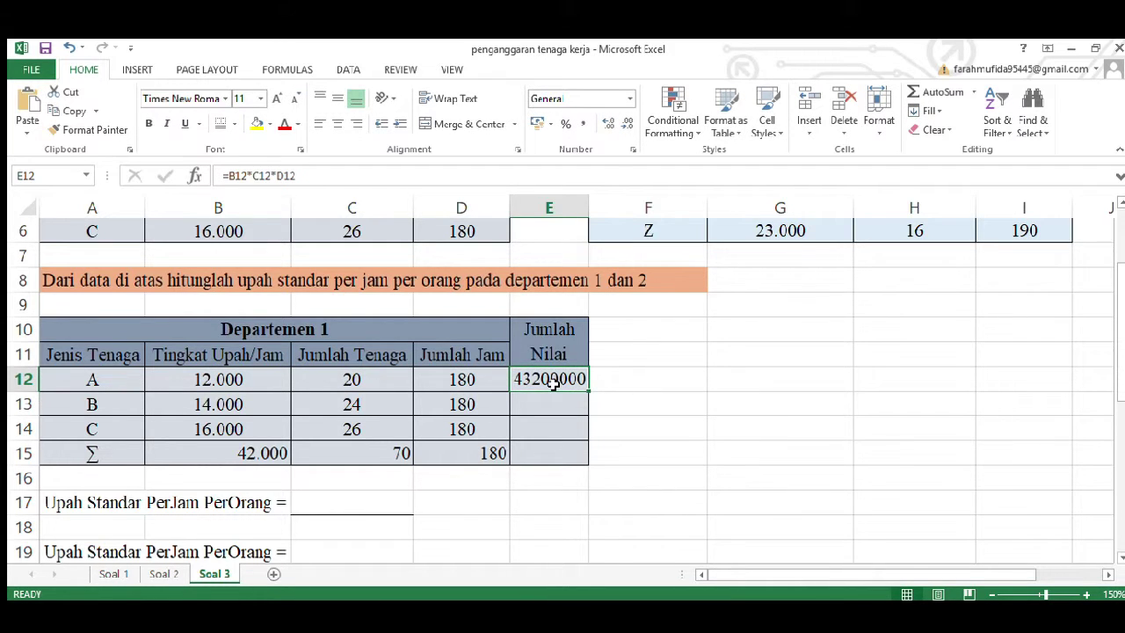
pyautogui.click(583, 123)
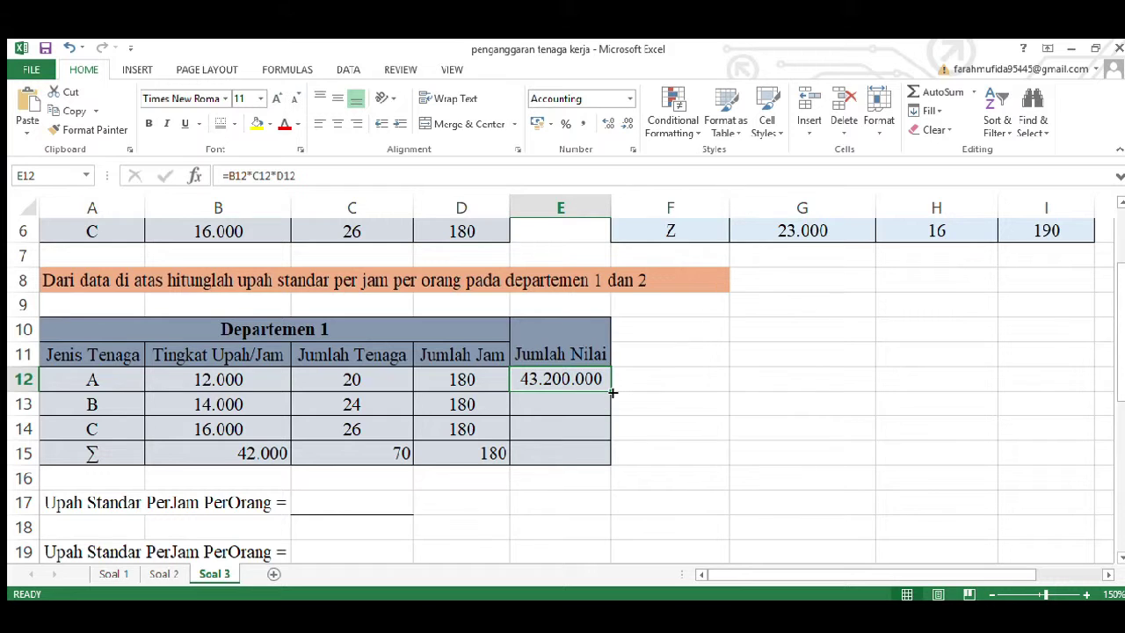
pyautogui.moveTo(611, 395); pyautogui.dragTo(607, 444)
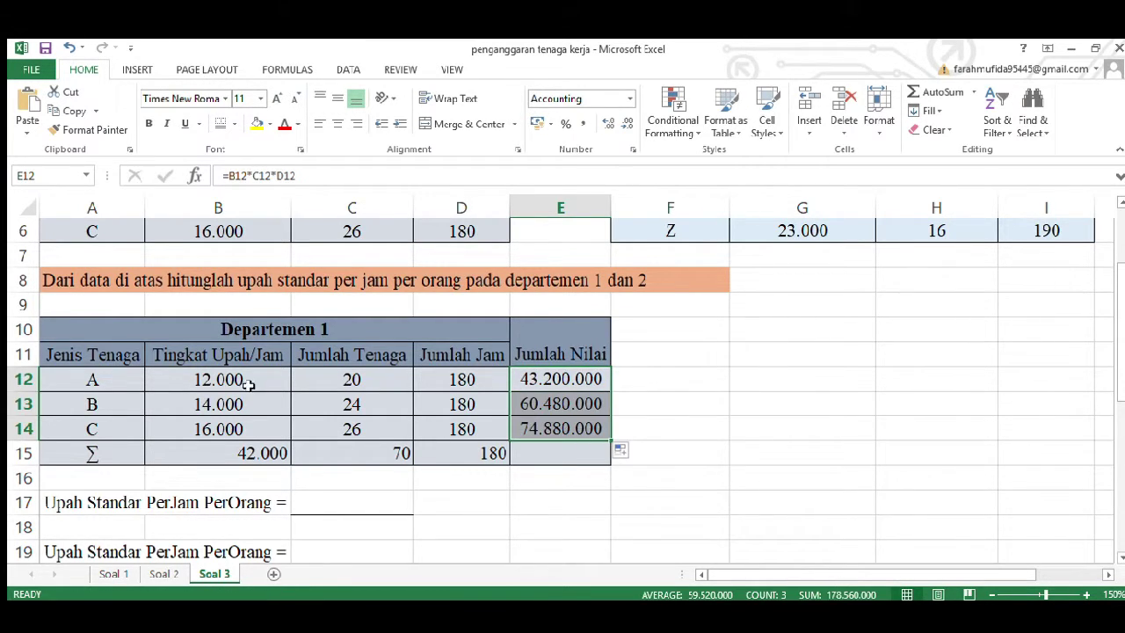
# Total Departemen 1's Jumlah Nilai column in E15 with =SUM(E12:E14)
pyautogui.click(549, 456)
pyautogui.write('=')
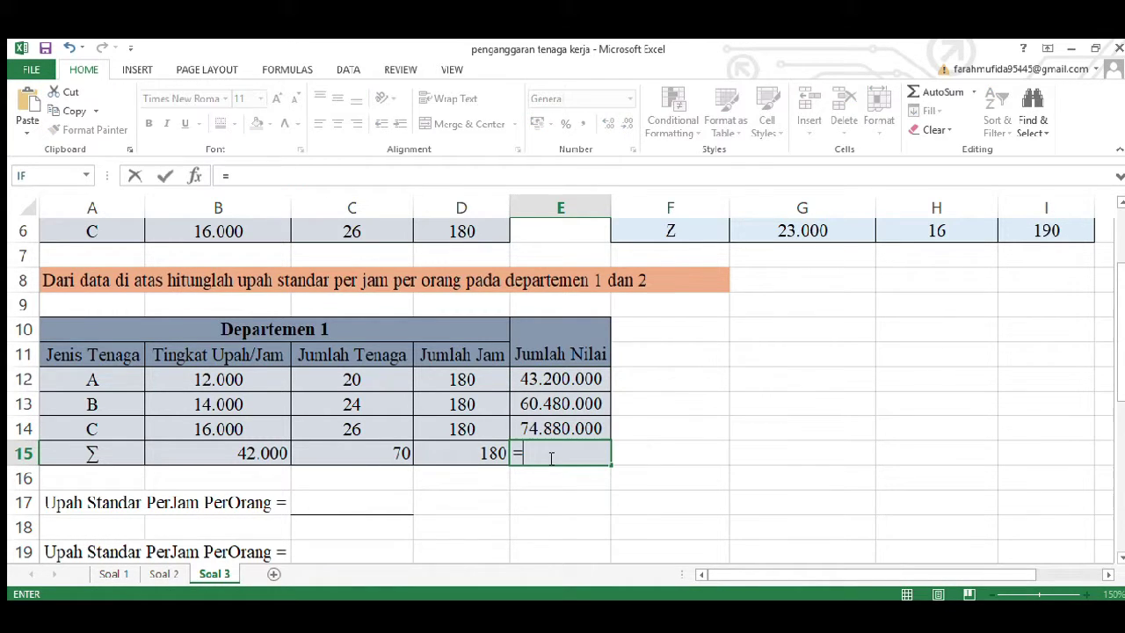
pyautogui.write('sum(')
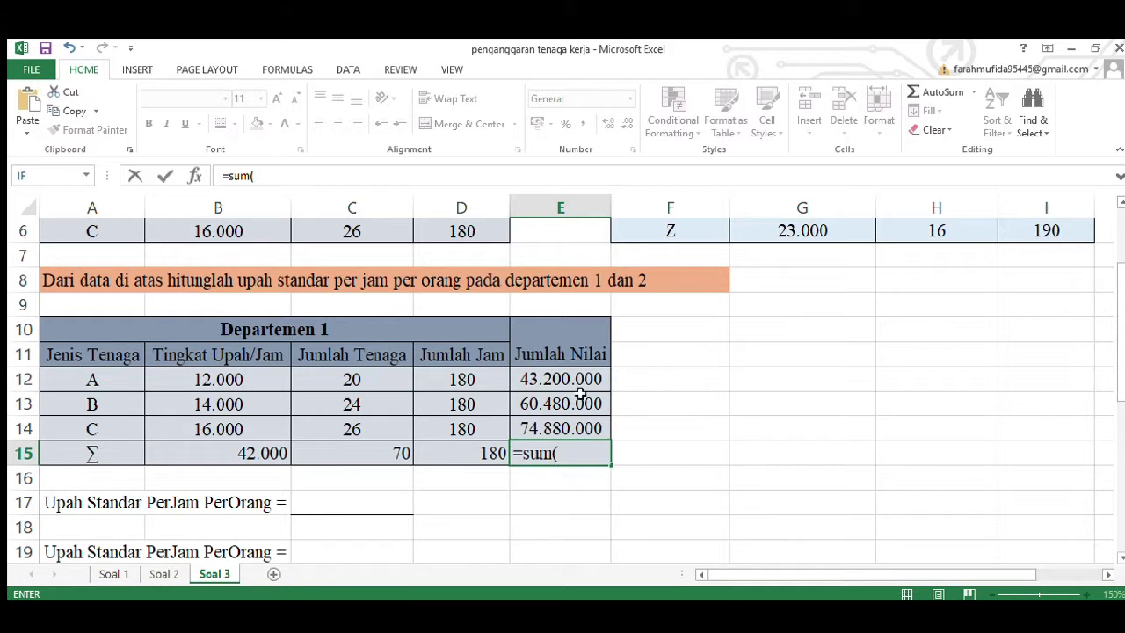
pyautogui.click(587, 379)
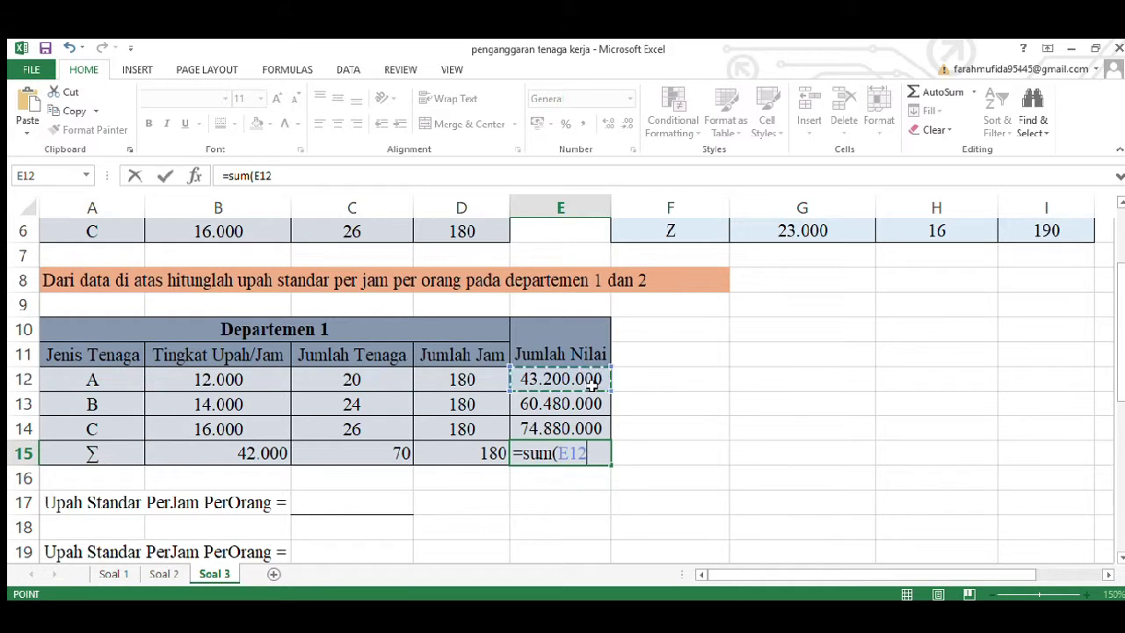
pyautogui.moveTo(613, 393); pyautogui.dragTo(606, 452)
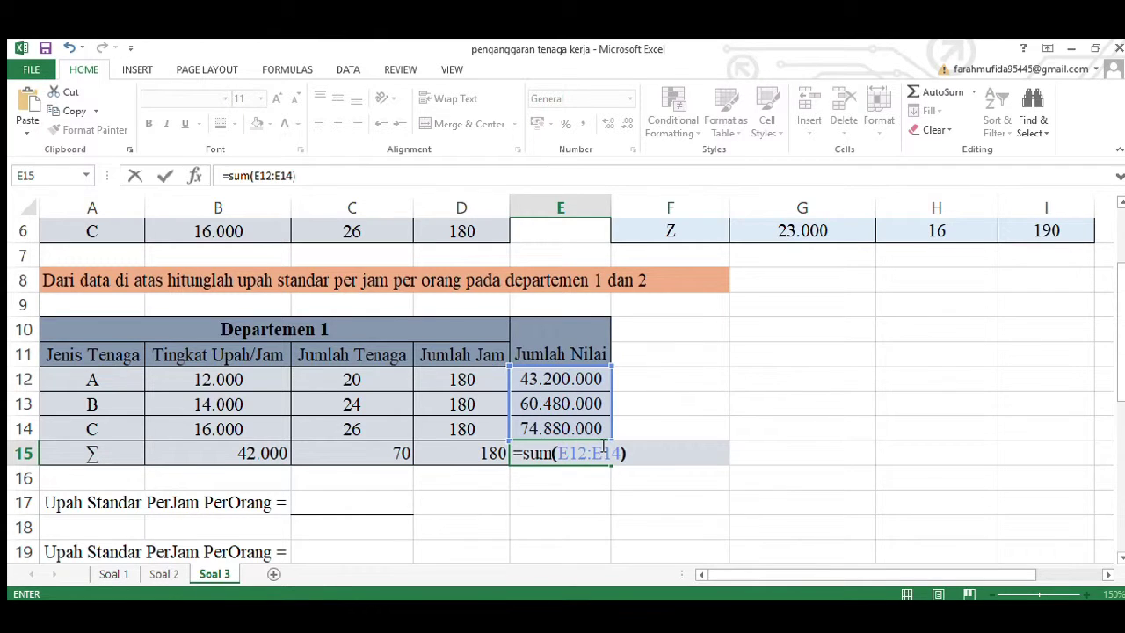
pyautogui.write(')')
pyautogui.press('Return')
pyautogui.click(601, 450)
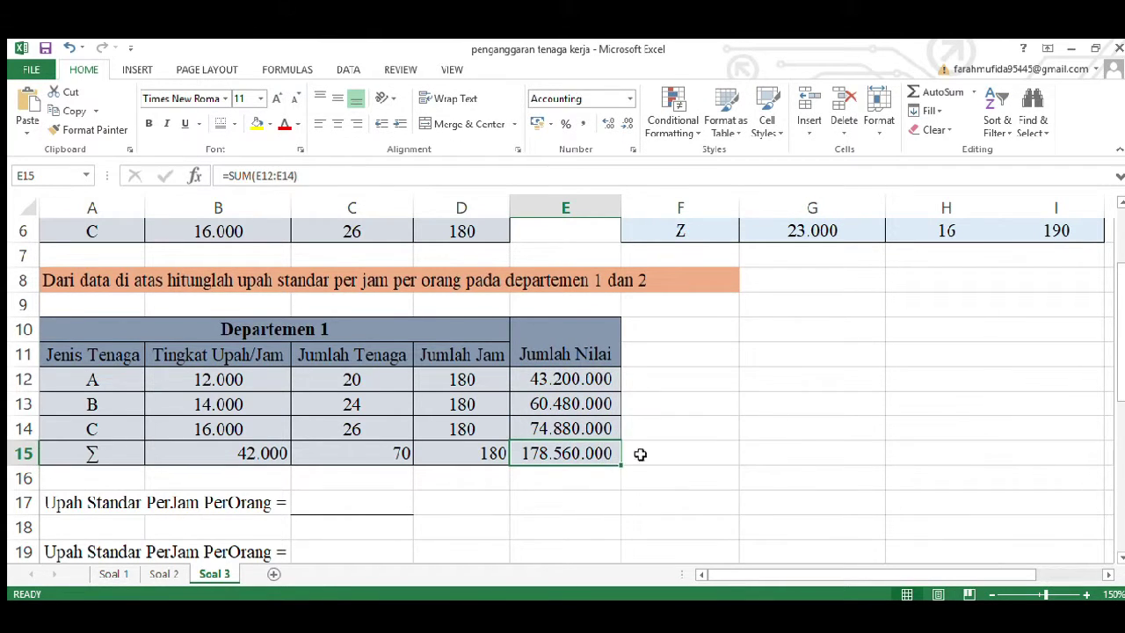
# Link C17, the numerator of Departemen 1's Upah Standar PerJam PerOrang, to the Jumlah Nilai total with =E15
pyautogui.moveTo(1120, 369); pyautogui.dragTo(1120, 404)
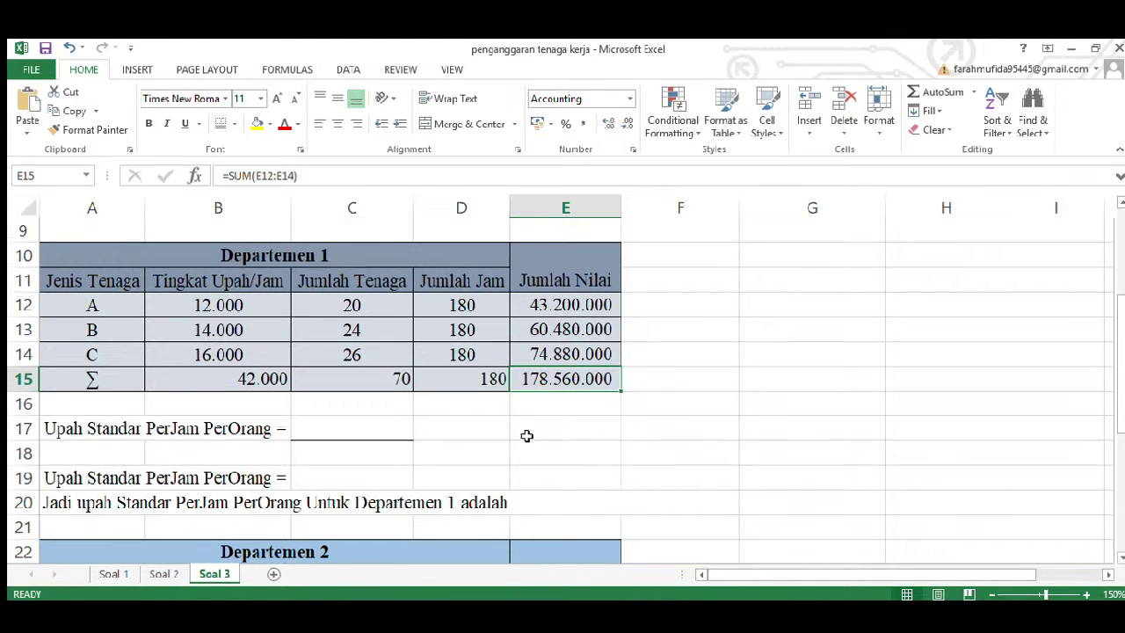
pyautogui.click(376, 428)
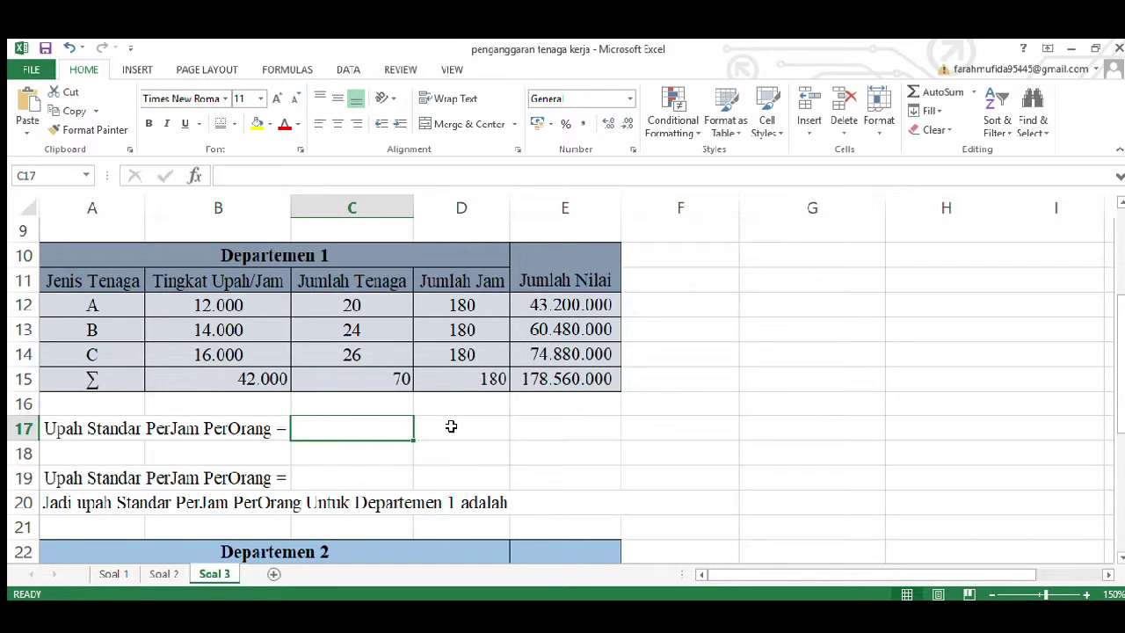
pyautogui.write('=')
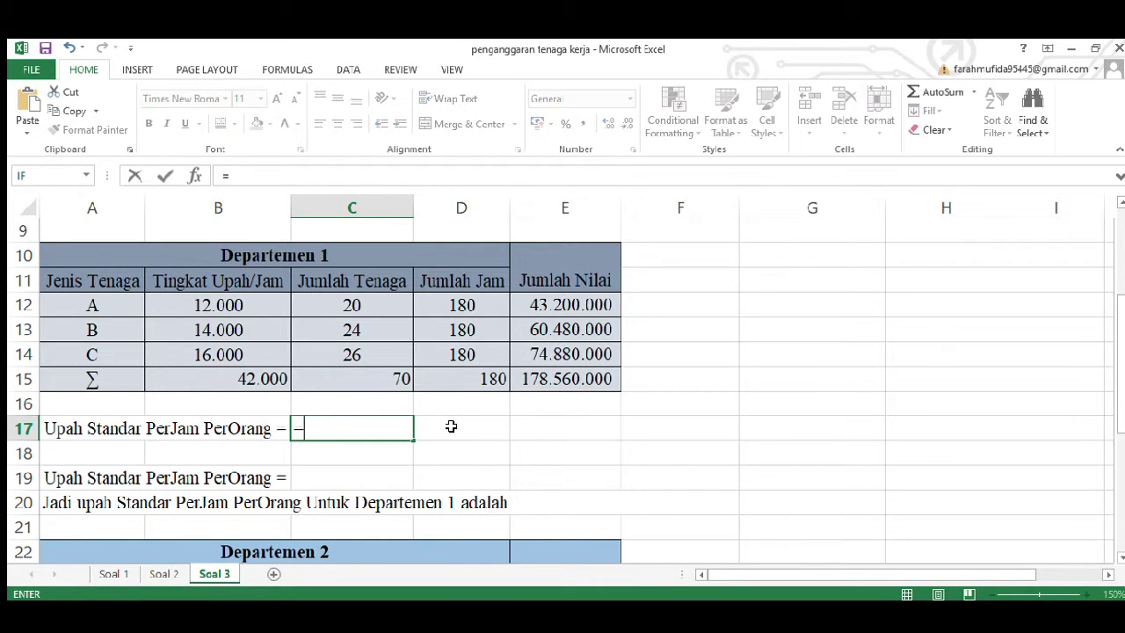
pyautogui.click(578, 387)
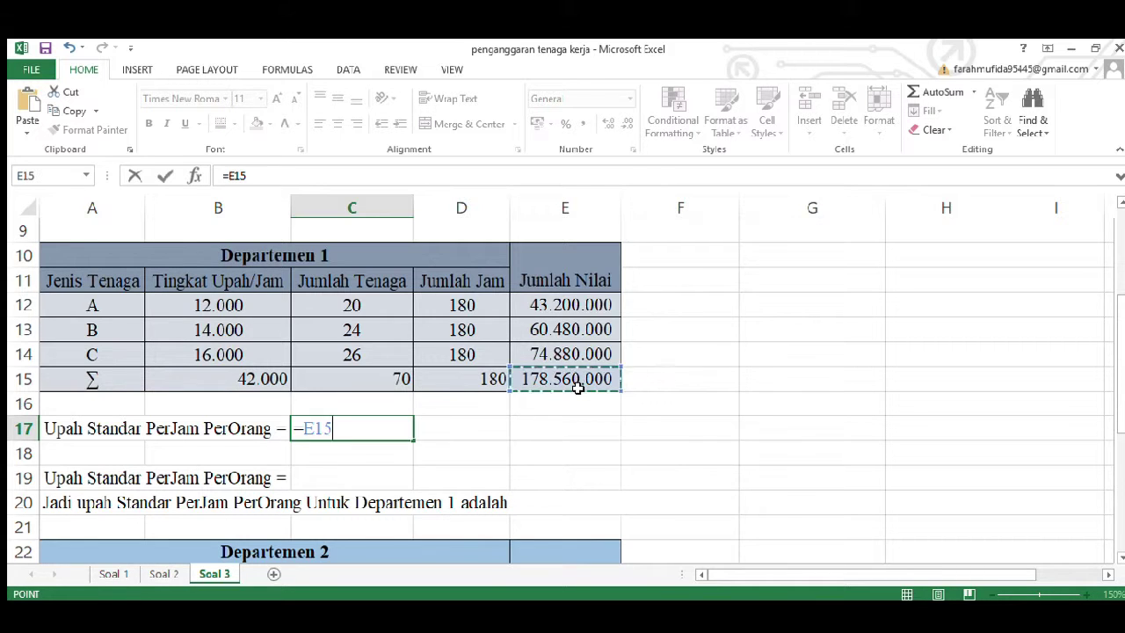
pyautogui.press('Return')
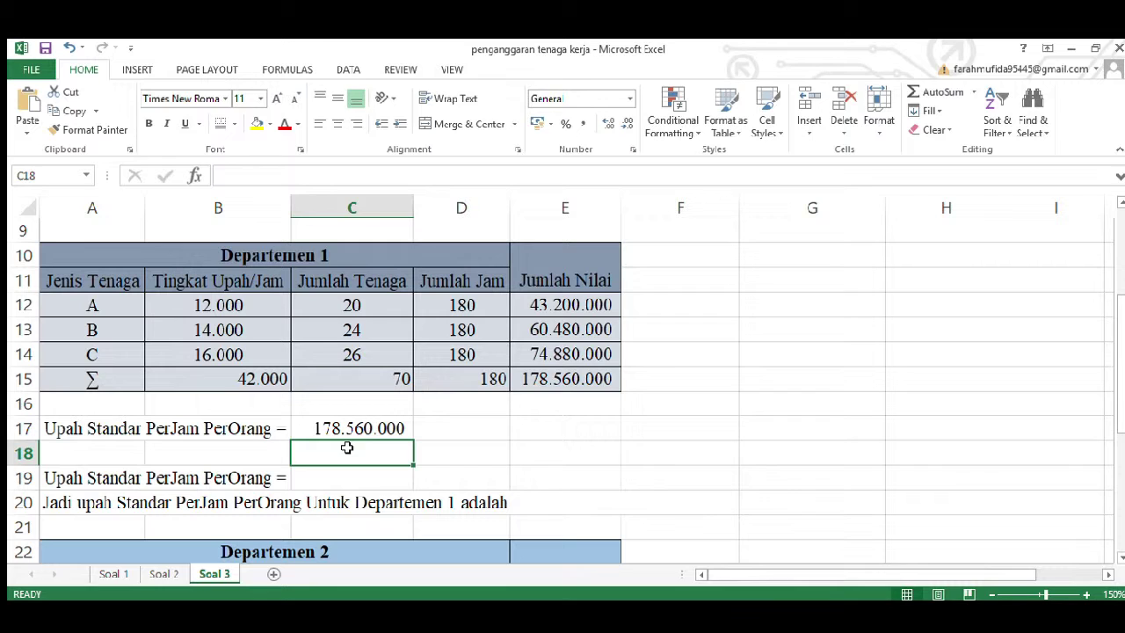
# Calculate the denominator in C18 with =C15*D15 and format it with Comma Style
pyautogui.write('=')
pyautogui.click(364, 401)
pyautogui.click(357, 382)
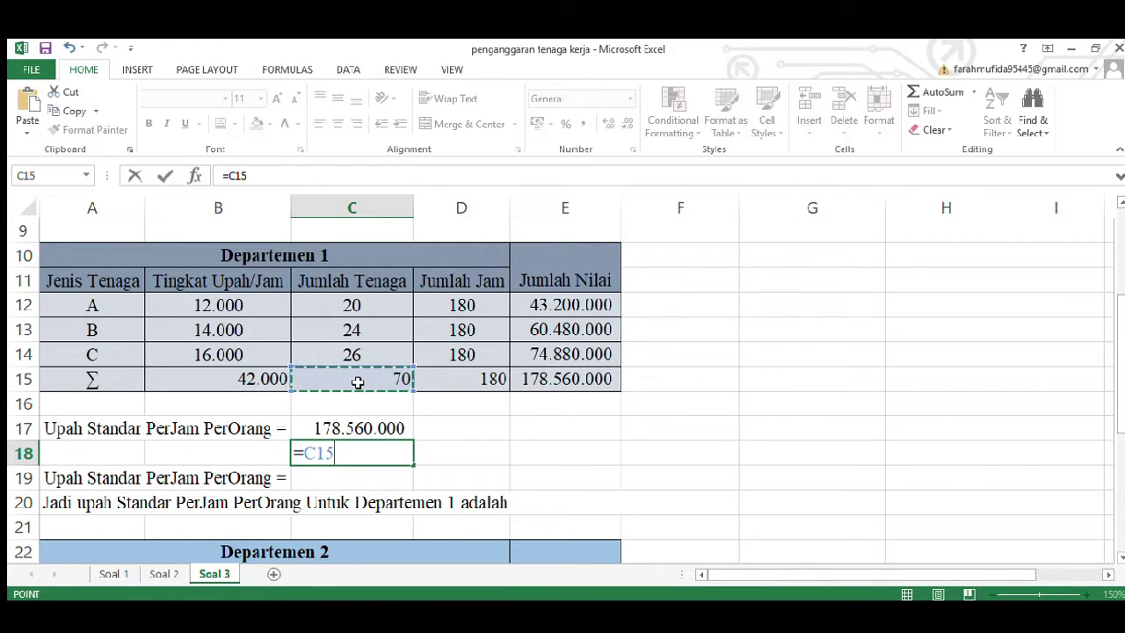
pyautogui.write('*')
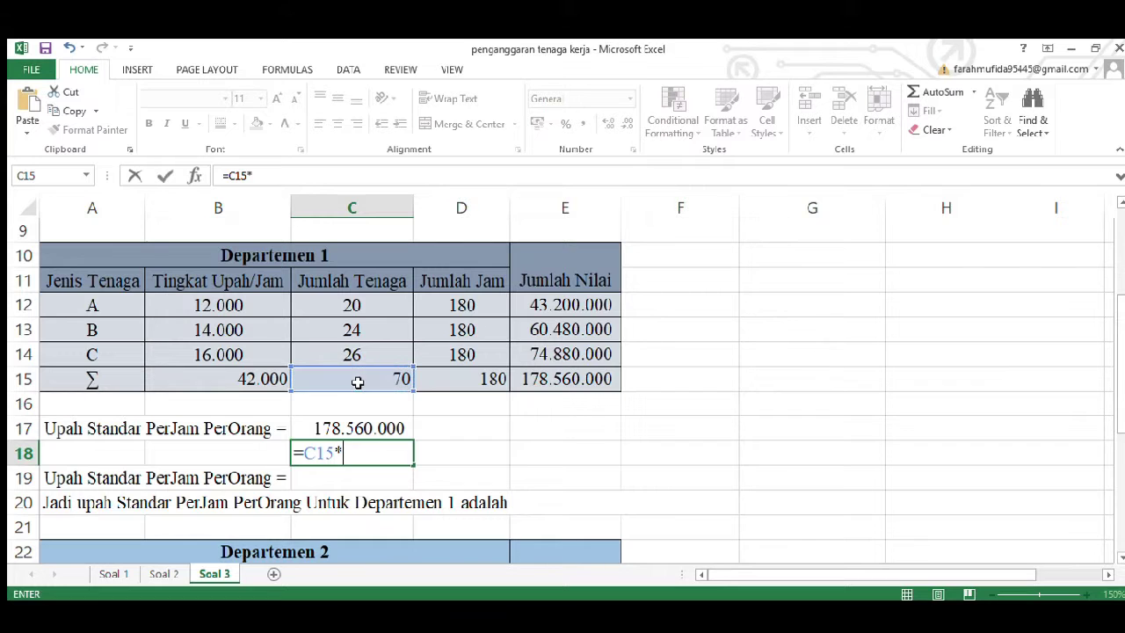
pyautogui.click(450, 386)
pyautogui.press('Return')
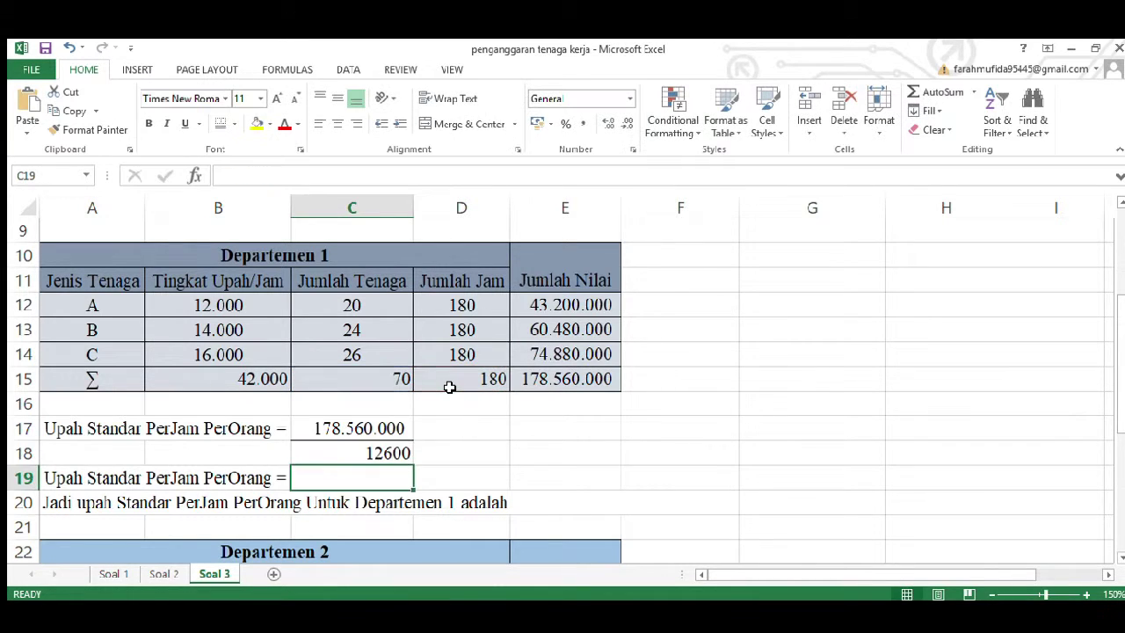
pyautogui.click(388, 453)
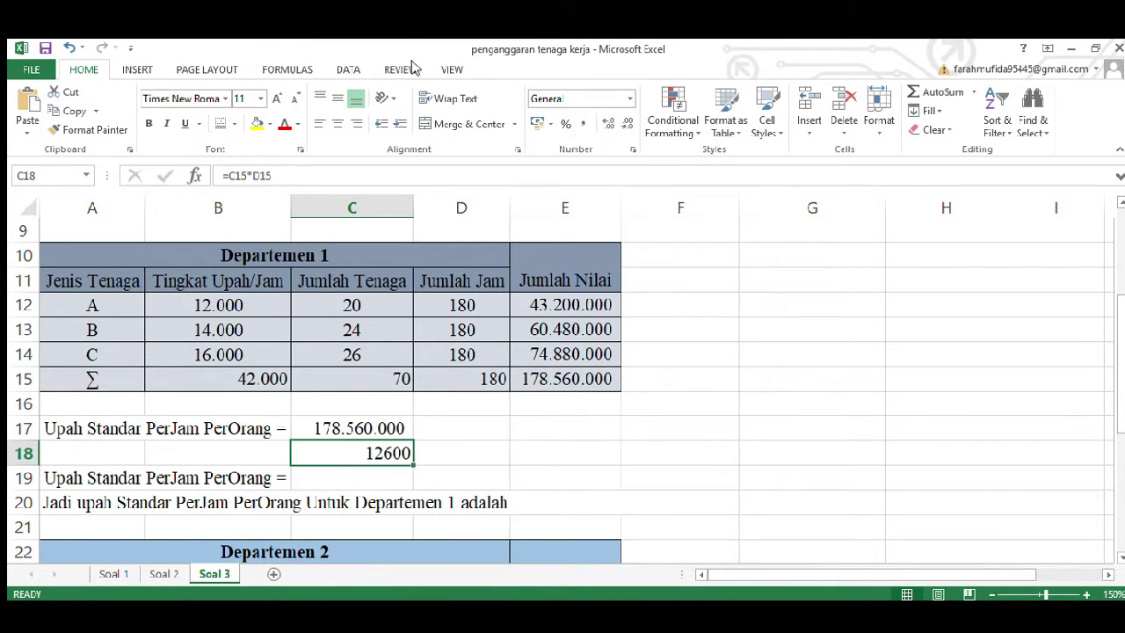
pyautogui.click(582, 124)
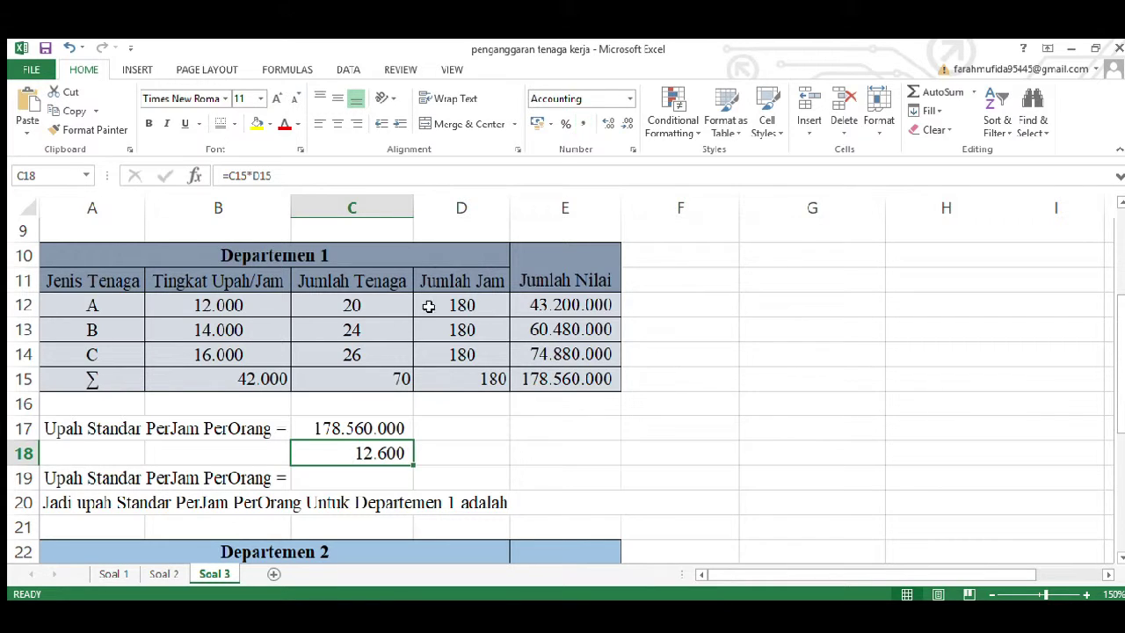
# Compute Departemen 1's Upah Standar PerJam PerOrang in C19 with =C17/C18
pyautogui.click(318, 480)
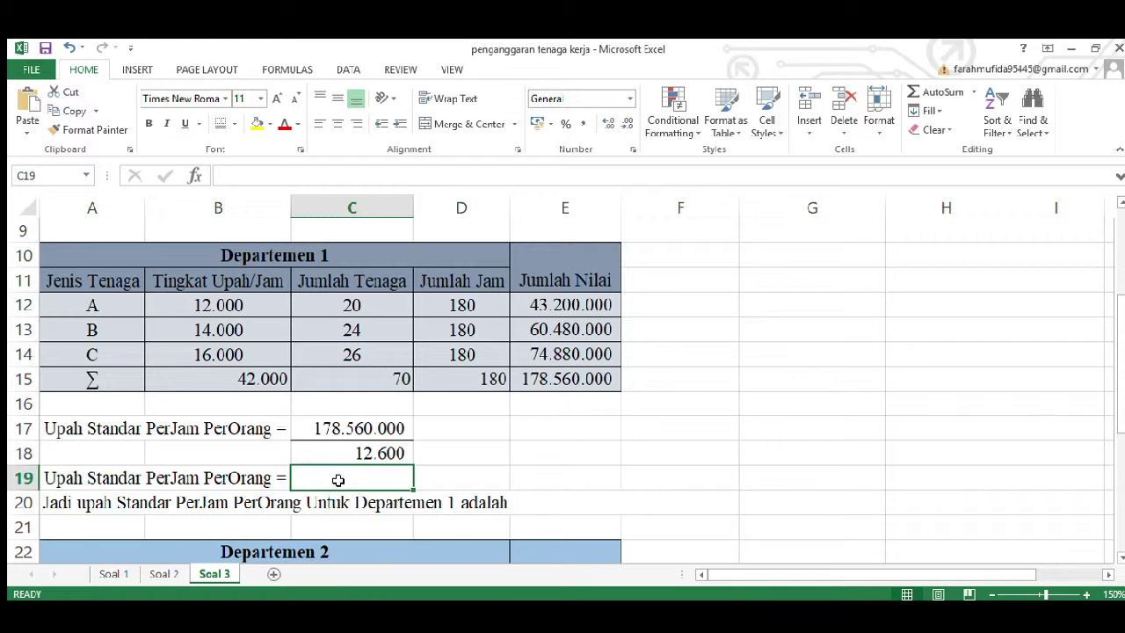
pyautogui.write('=')
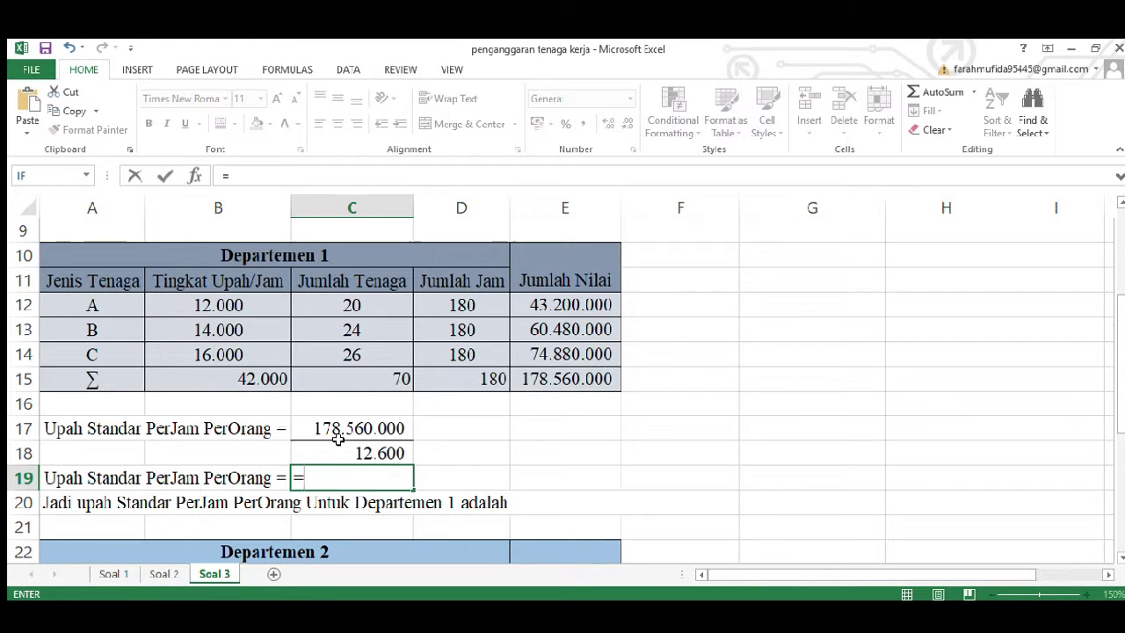
pyautogui.click(341, 429)
pyautogui.write('/')
pyautogui.click(372, 454)
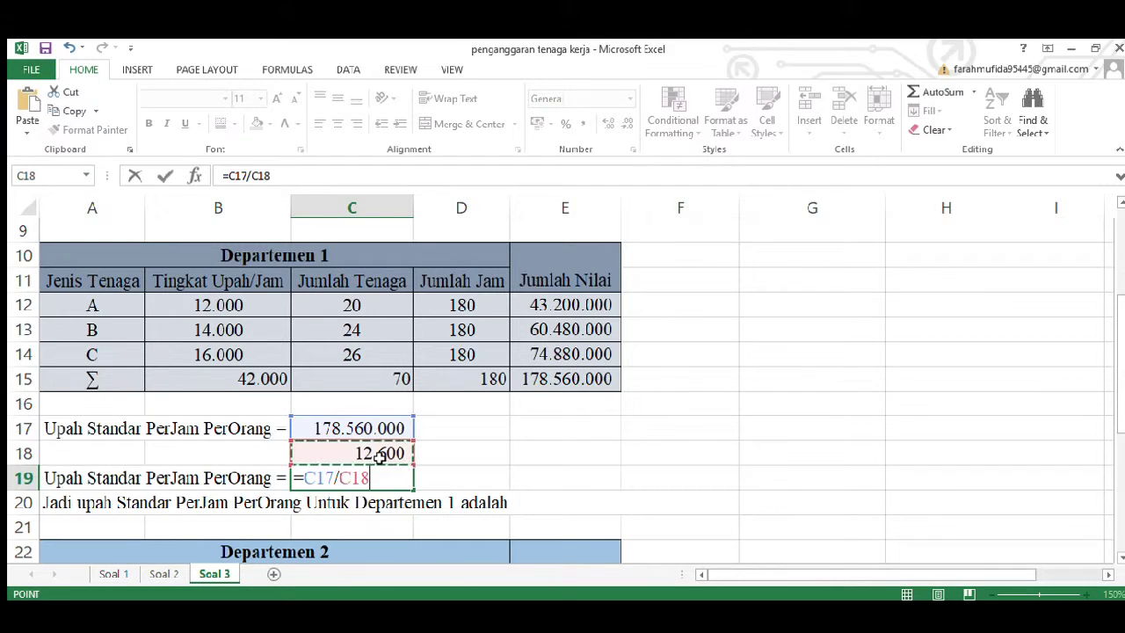
pyautogui.press('Return')
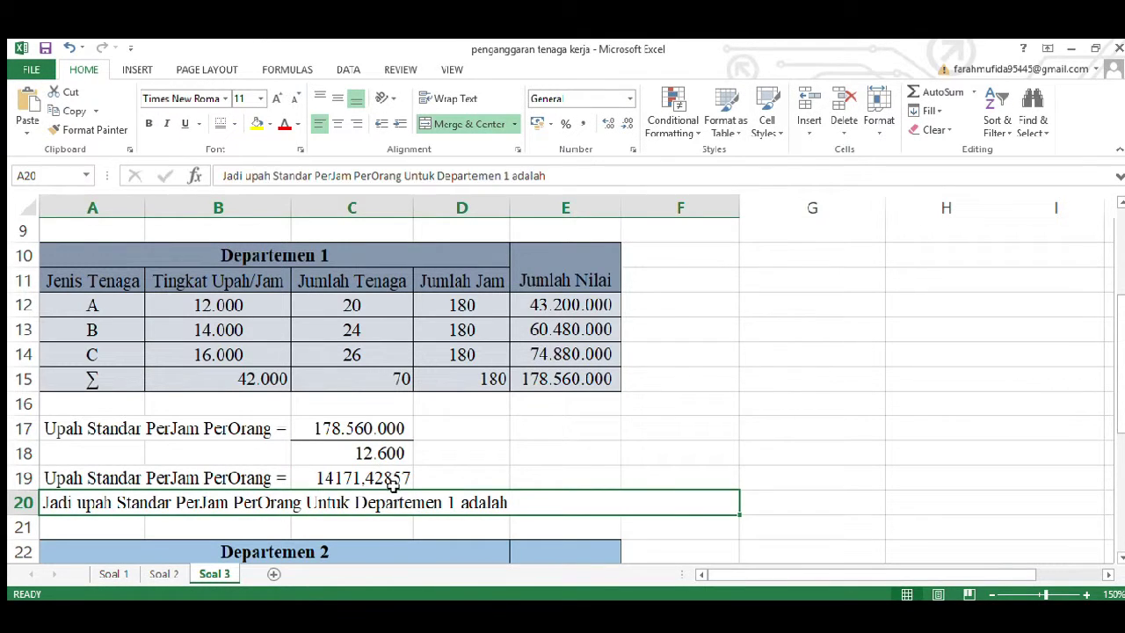
# Format the Upah Standar PerJam PerOrang result in C19 with Comma Style and a double bottom border
pyautogui.click(393, 486)
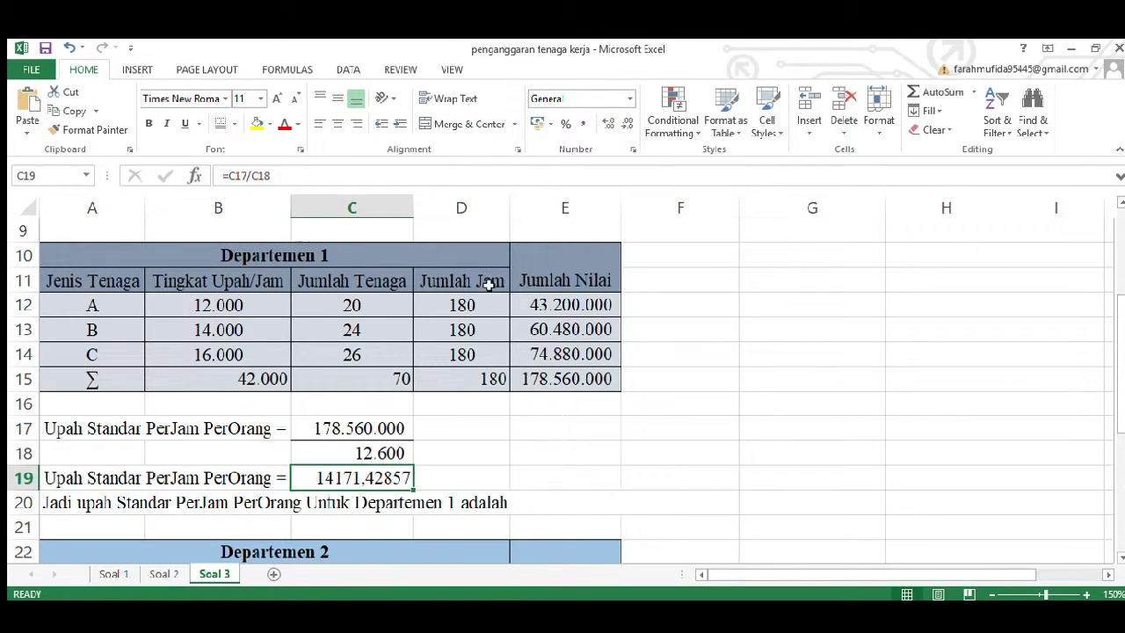
pyautogui.click(582, 123)
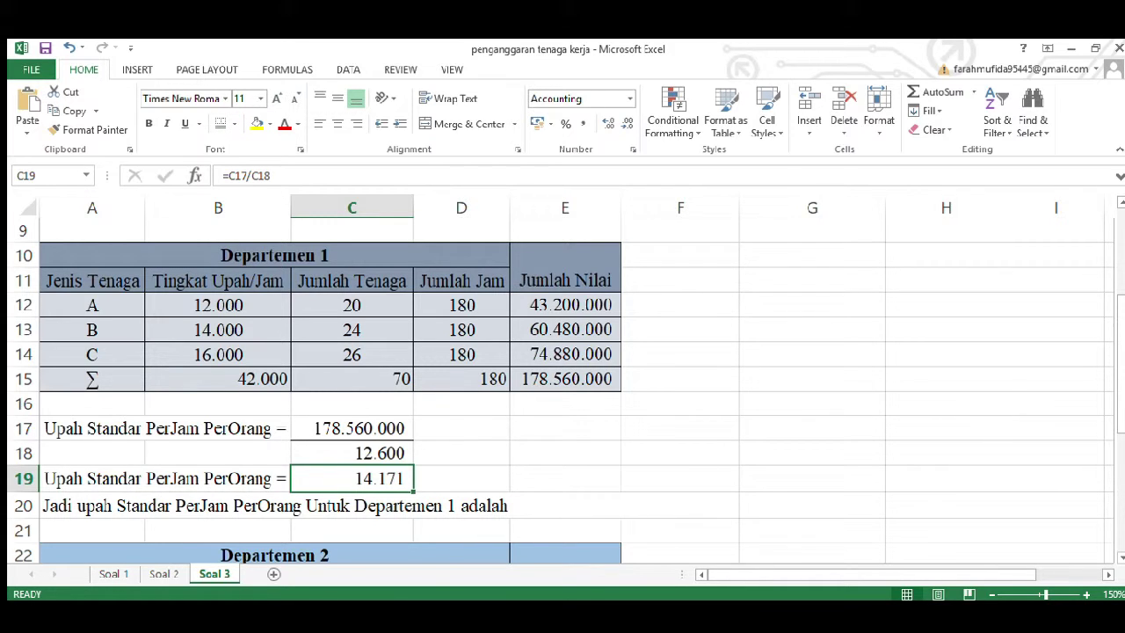
pyautogui.click(491, 525)
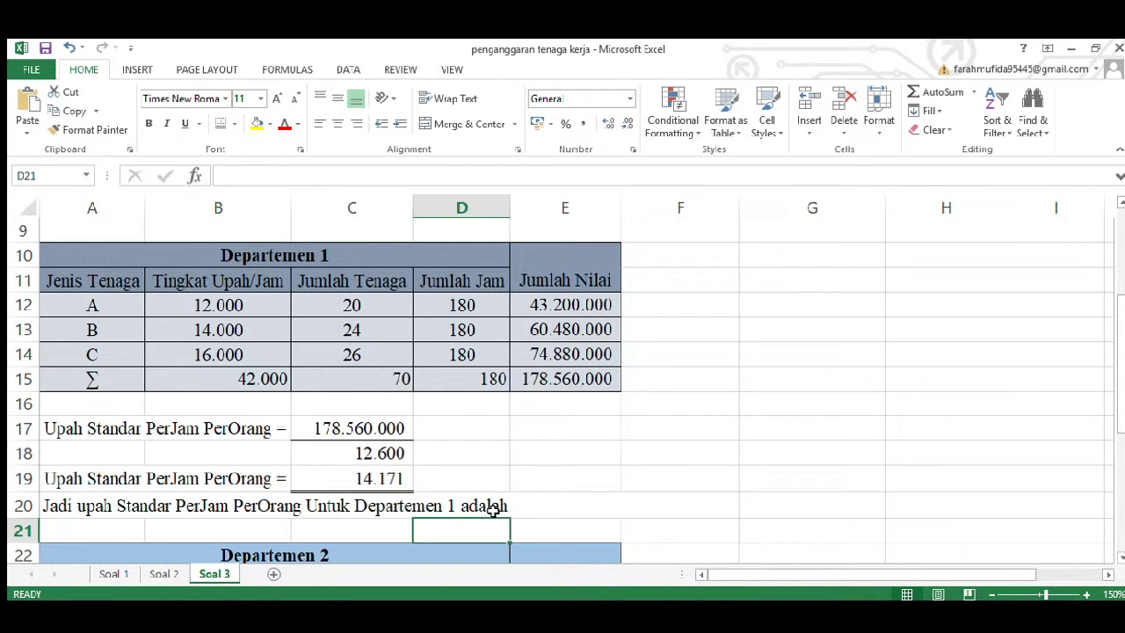
# Complete the Departemen 1 conclusion sentence in A20 by adding the wage 14.171 at its end
pyautogui.click(493, 508)
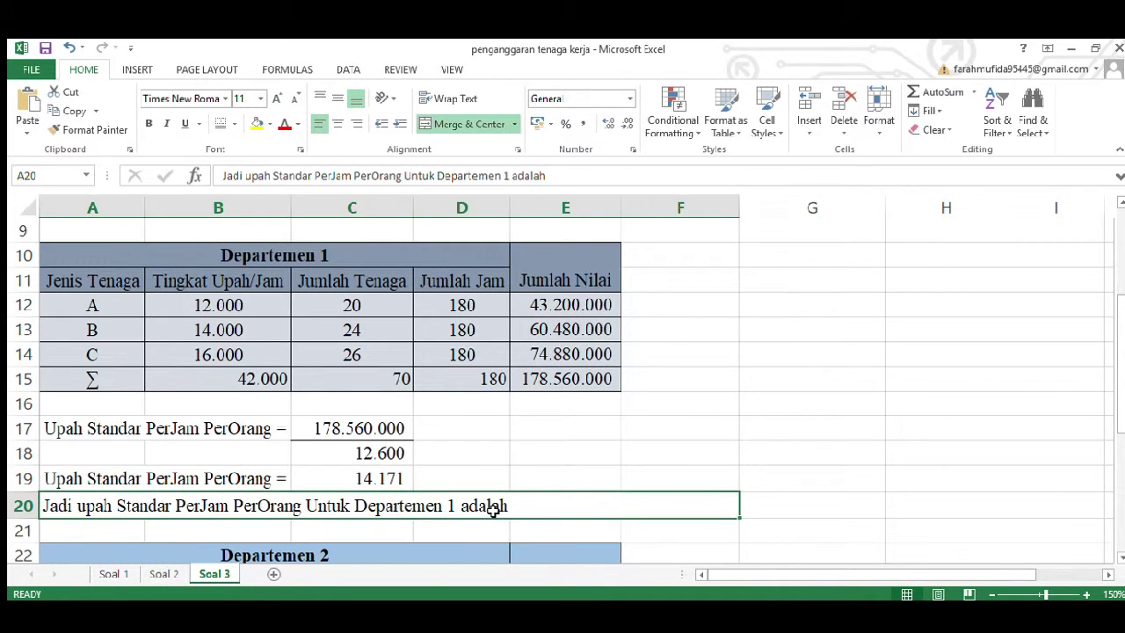
pyautogui.click(566, 179)
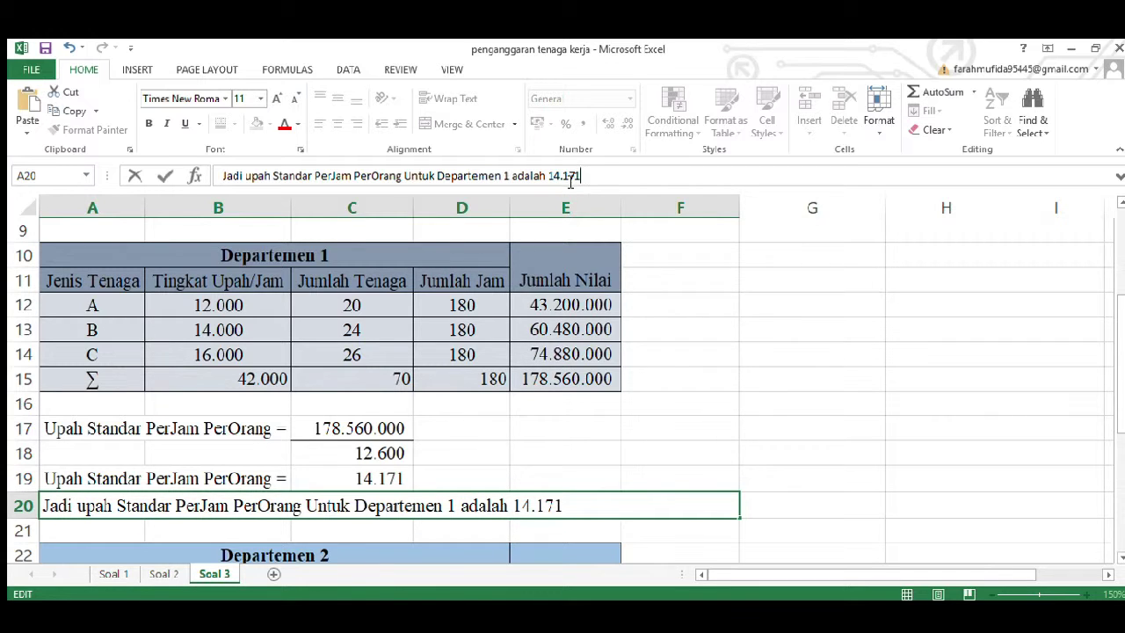
pyautogui.press('Return')
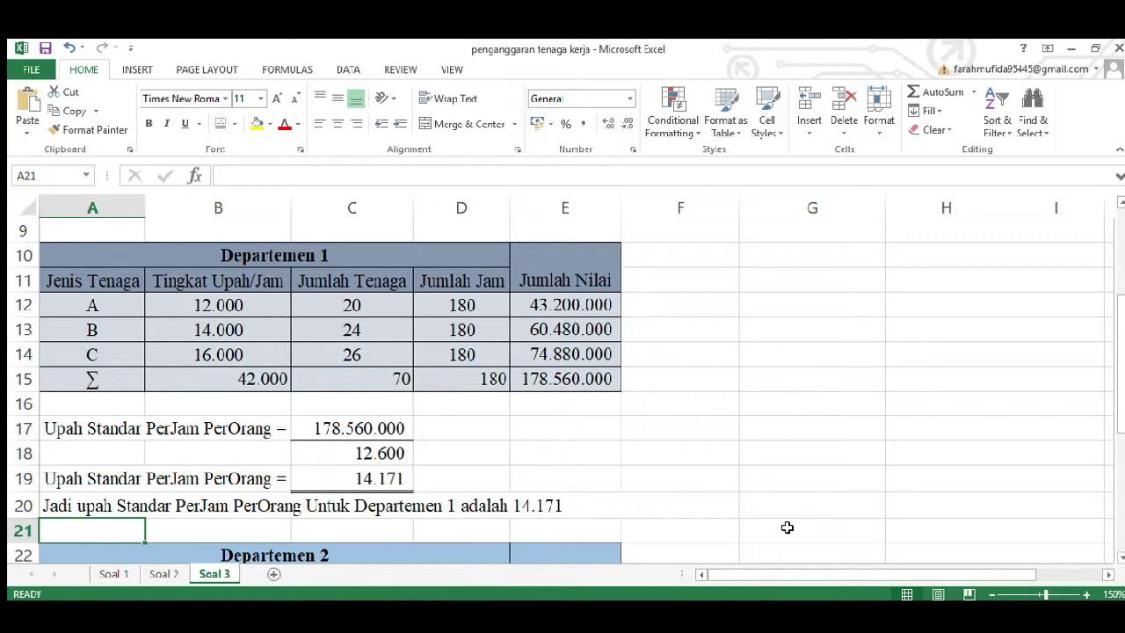
# Calculate Jumlah Nilai for labour type X of Departemen 2 in E24 with =B24*C24*D24
pyautogui.moveTo(1122, 341); pyautogui.dragTo(1122, 455)
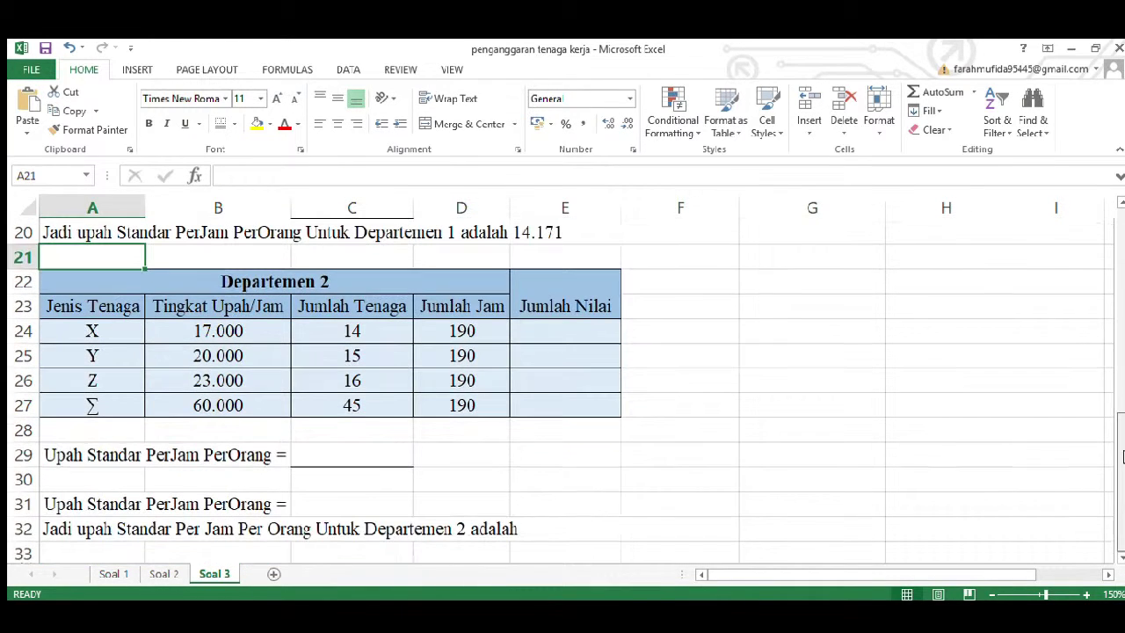
pyautogui.click(563, 338)
pyautogui.write('=')
pyautogui.click(219, 335)
pyautogui.write('*')
pyautogui.click(322, 341)
pyautogui.write('*')
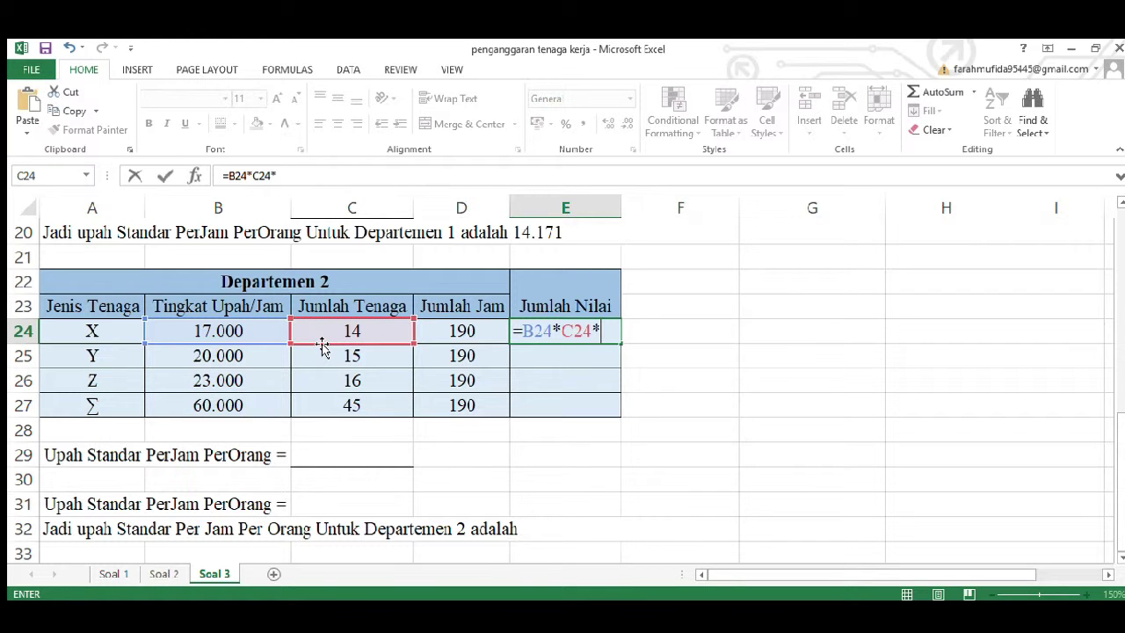
pyautogui.click(455, 338)
pyautogui.press('Return')
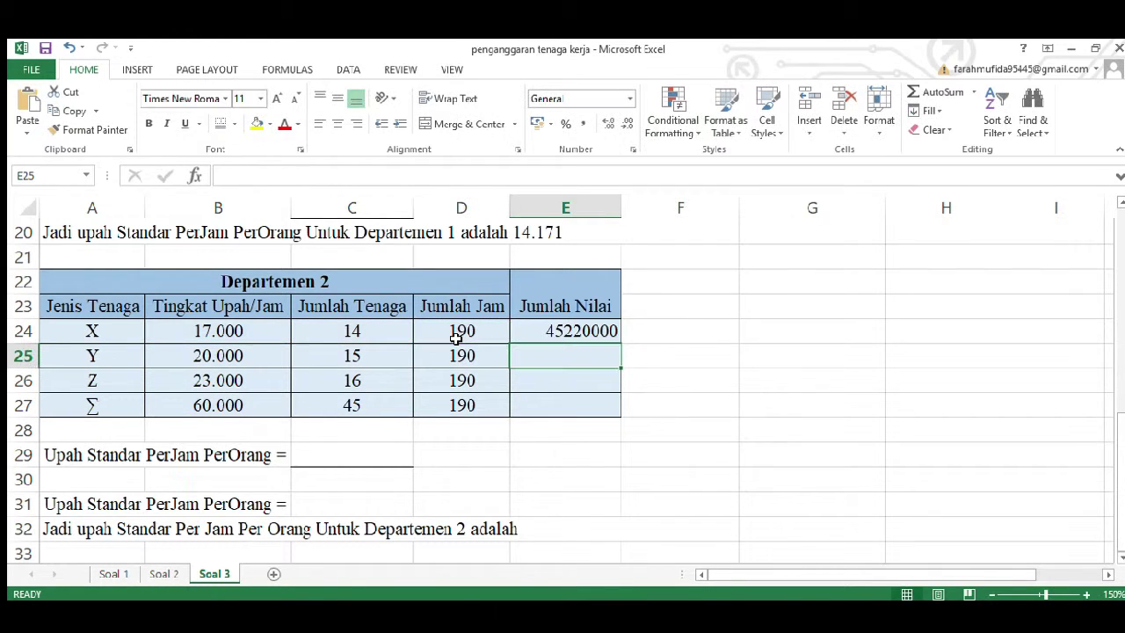
# Format E24 with Comma Style and fill its formula down through E27
pyautogui.click(578, 334)
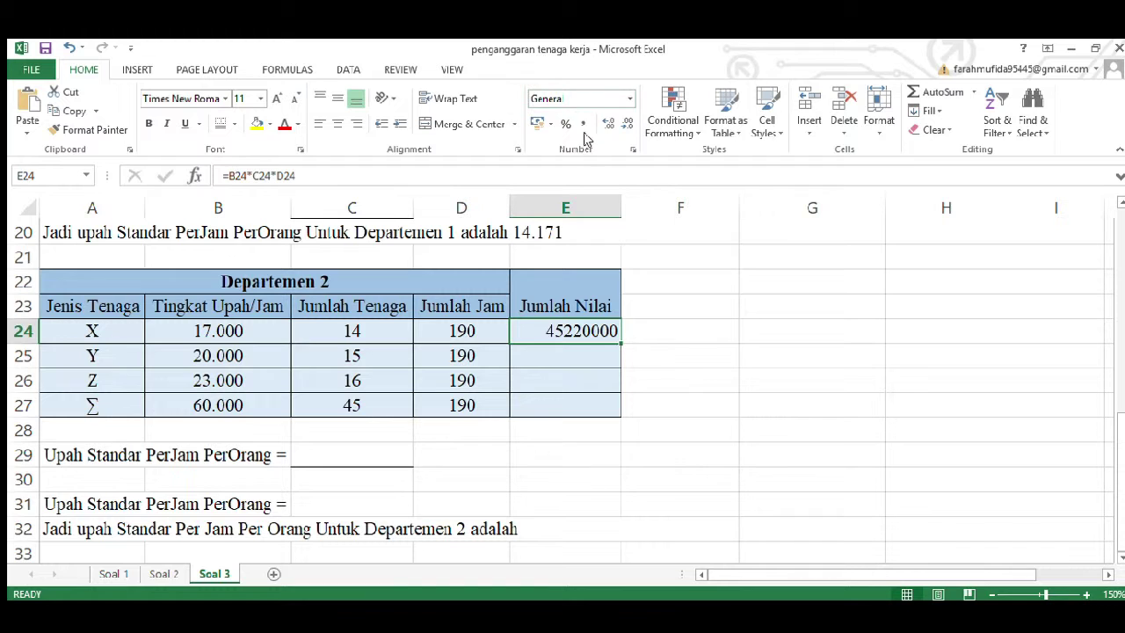
pyautogui.click(583, 125)
pyautogui.moveTo(622, 346); pyautogui.dragTo(620, 412)
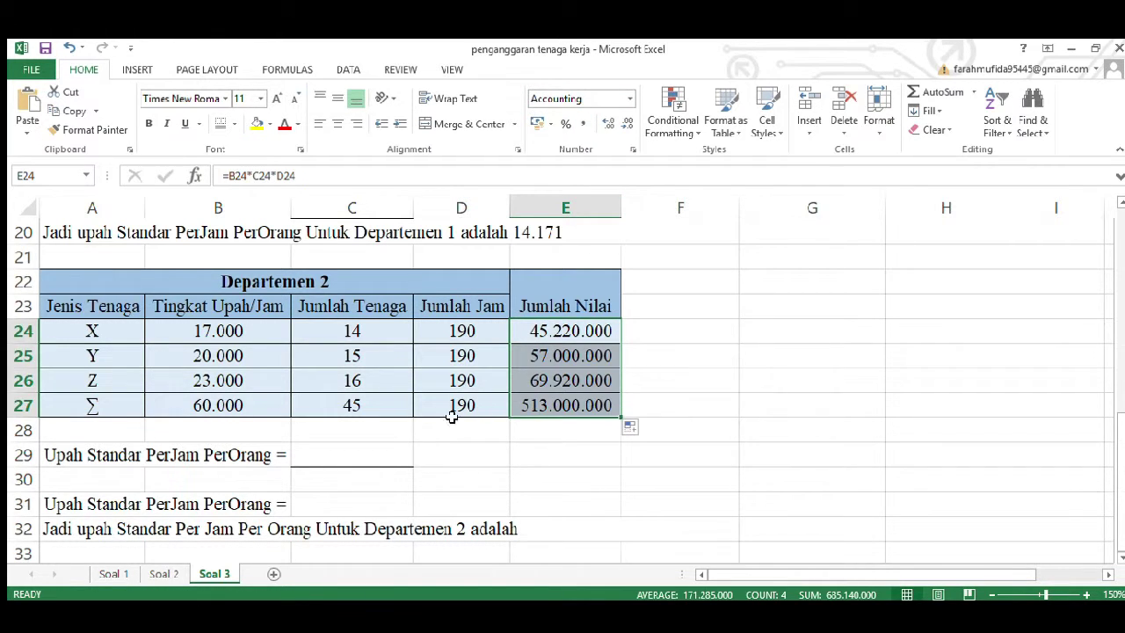
# Replace the formula in E27 with =sum(E24:E26) to total Departemen 2's Jumlah Nilai
pyautogui.click(589, 411)
pyautogui.doubleClick(589, 411)
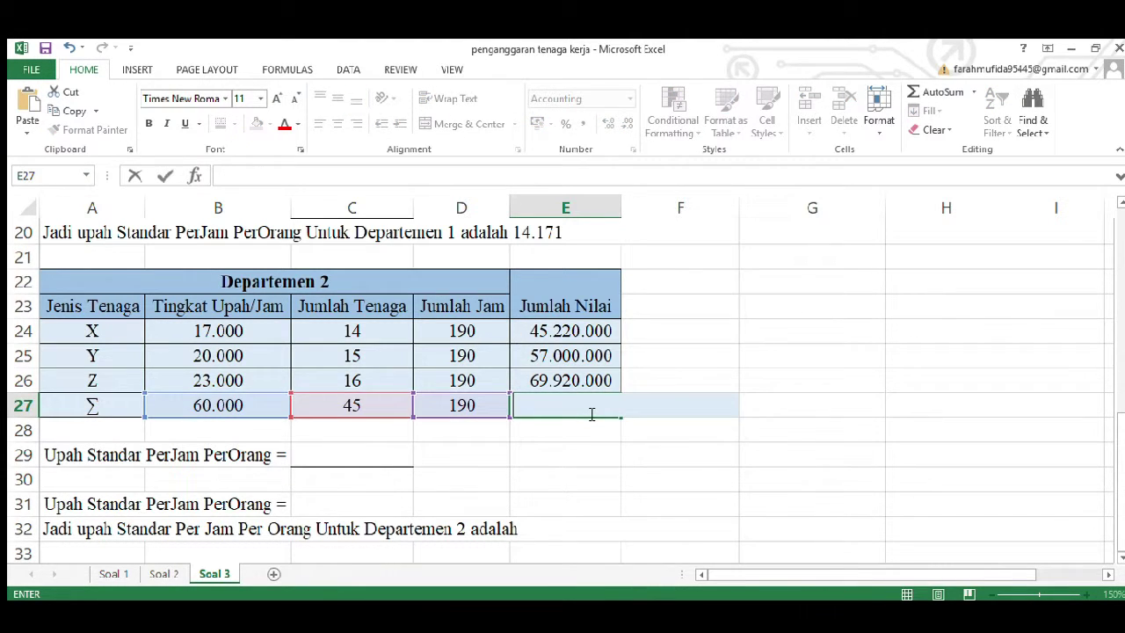
pyautogui.write('=su')
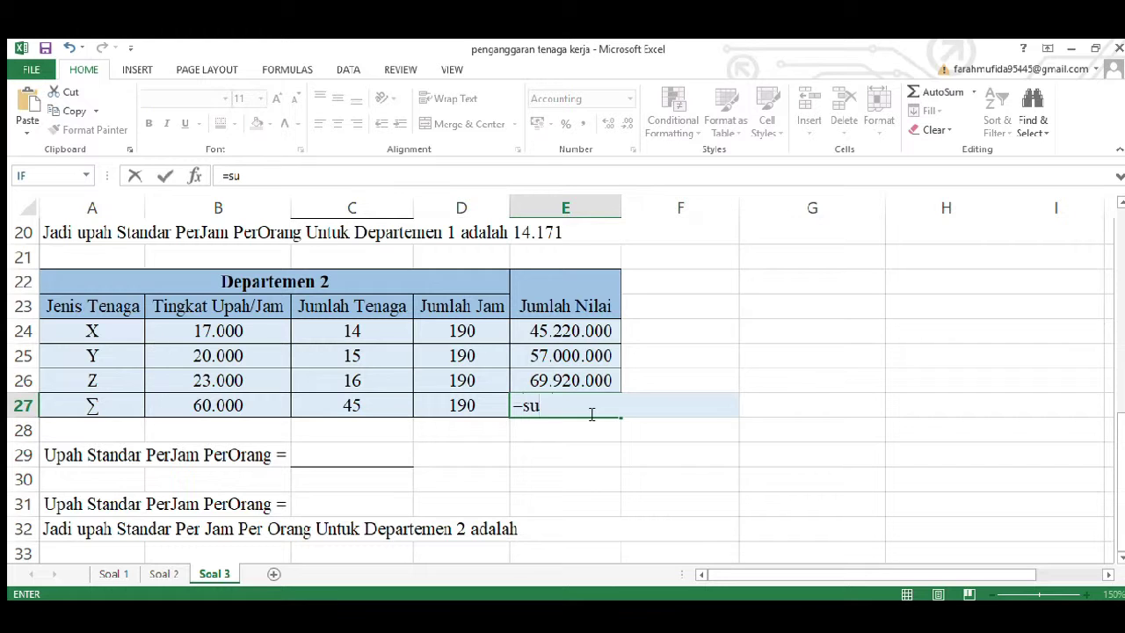
pyautogui.write('m(')
pyautogui.click(583, 332)
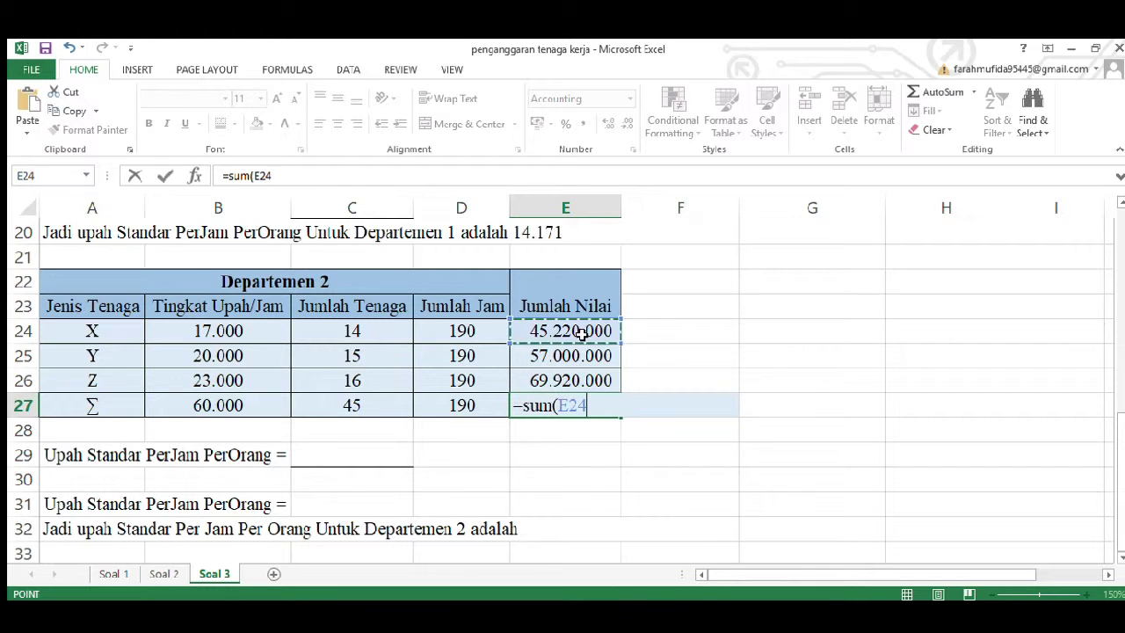
pyautogui.moveTo(628, 346); pyautogui.dragTo(622, 401)
pyautogui.write(')')
pyautogui.press('Return')
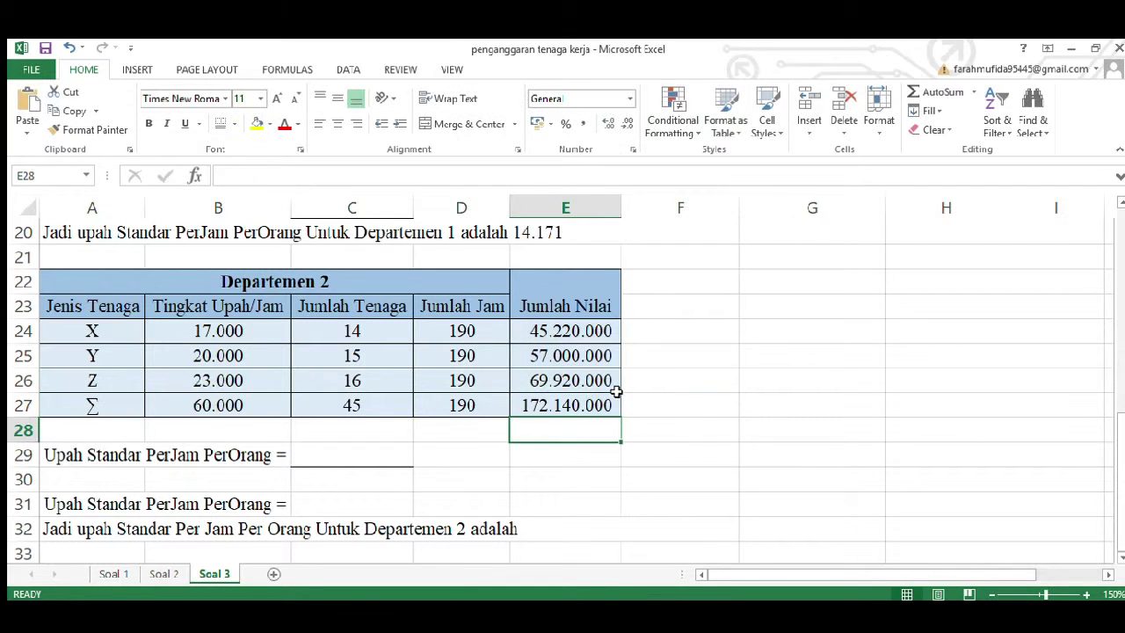
# Link C29, the numerator of Departemen 2's Upah Standar PerJam PerOrang, to the Jumlah Nilai total with =E27
pyautogui.click(332, 455)
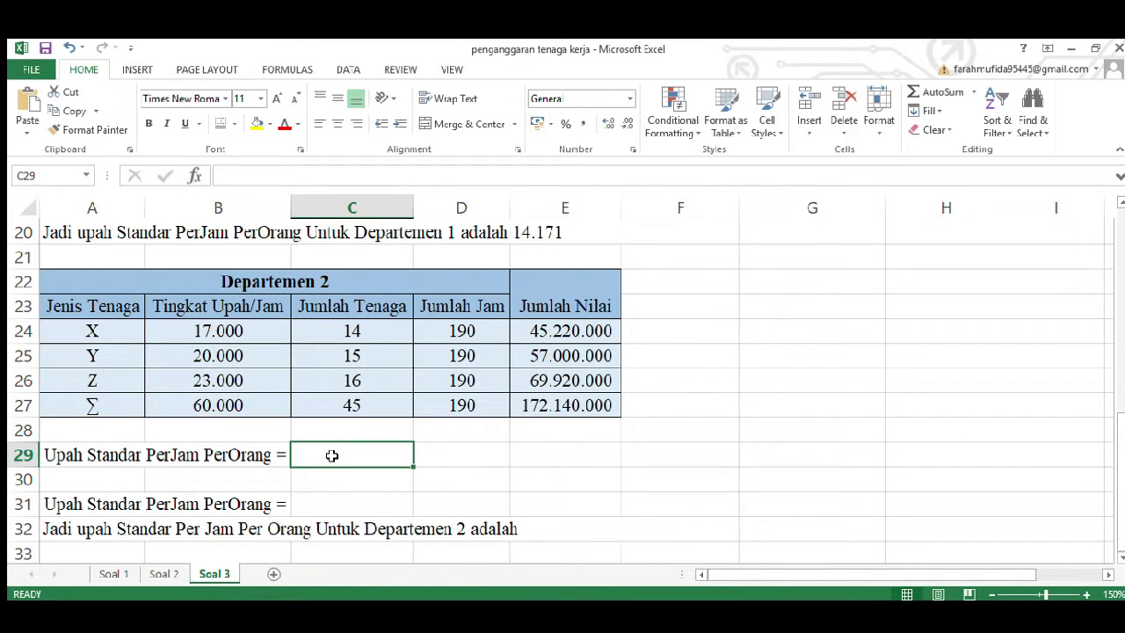
pyautogui.write('=')
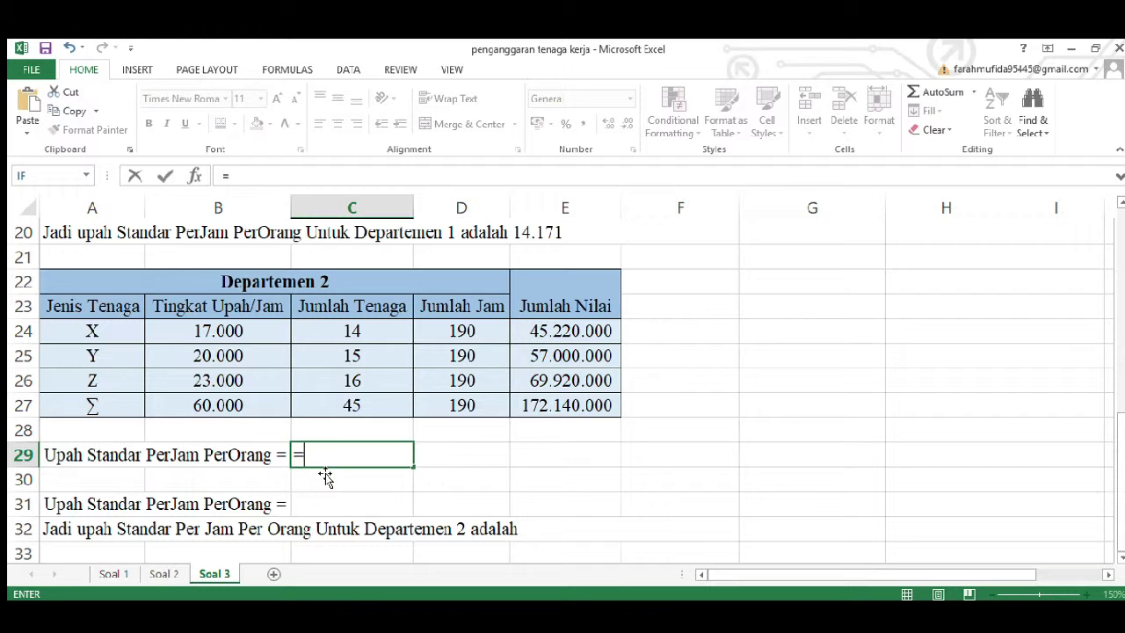
pyautogui.click(574, 407)
pyautogui.hotkey('ctrl', 'Return')
pyautogui.press('Return')
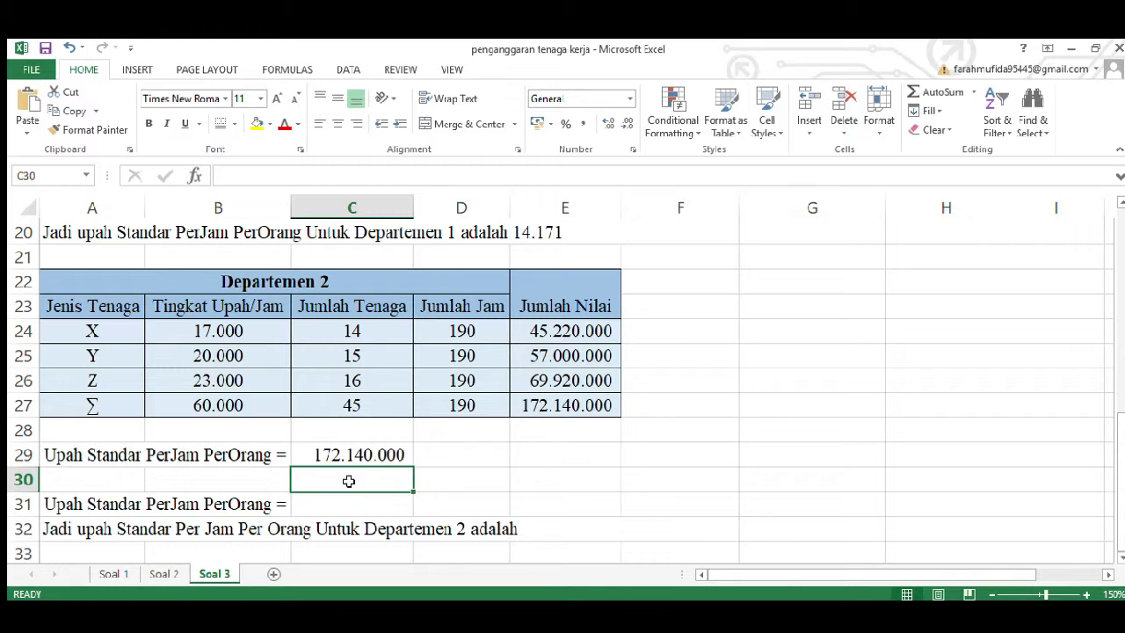
# Calculate Departemen 2's denominator in C30 with =C27*D27 and format it with Comma Style
pyautogui.write('=')
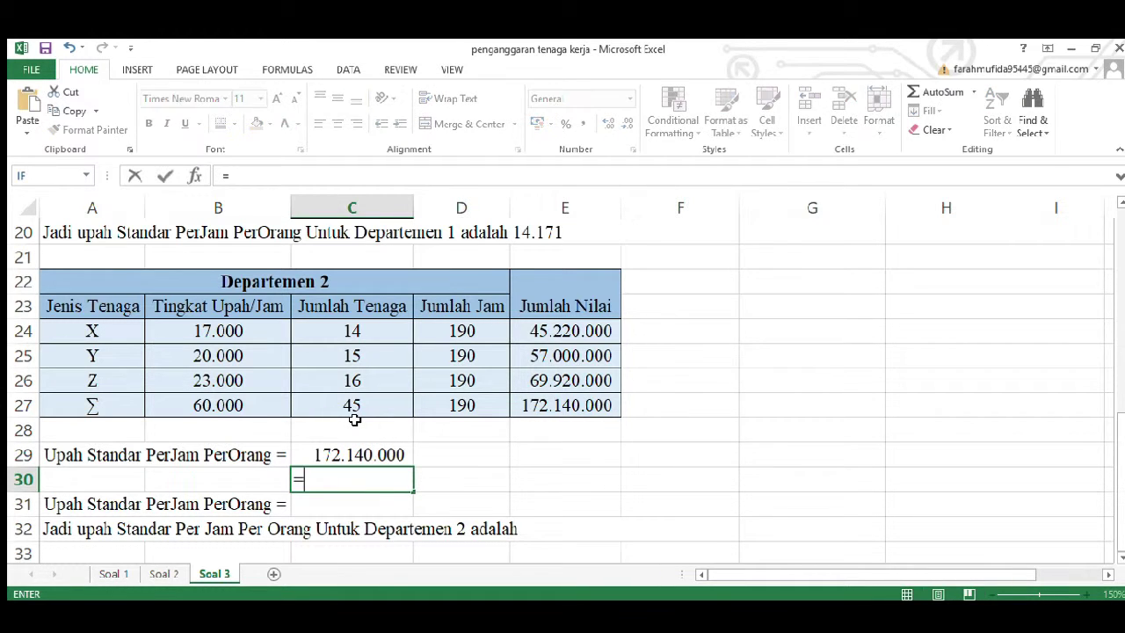
pyautogui.click(350, 414)
pyautogui.write('*')
pyautogui.click(463, 414)
pyautogui.press('Return')
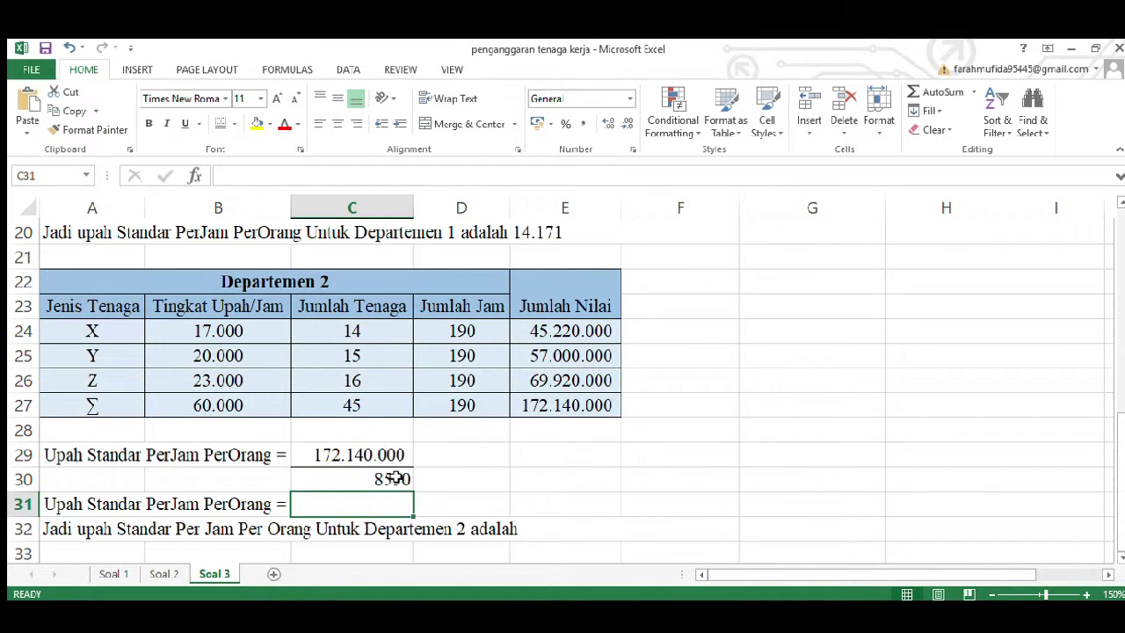
pyautogui.click(395, 477)
pyautogui.click(577, 126)
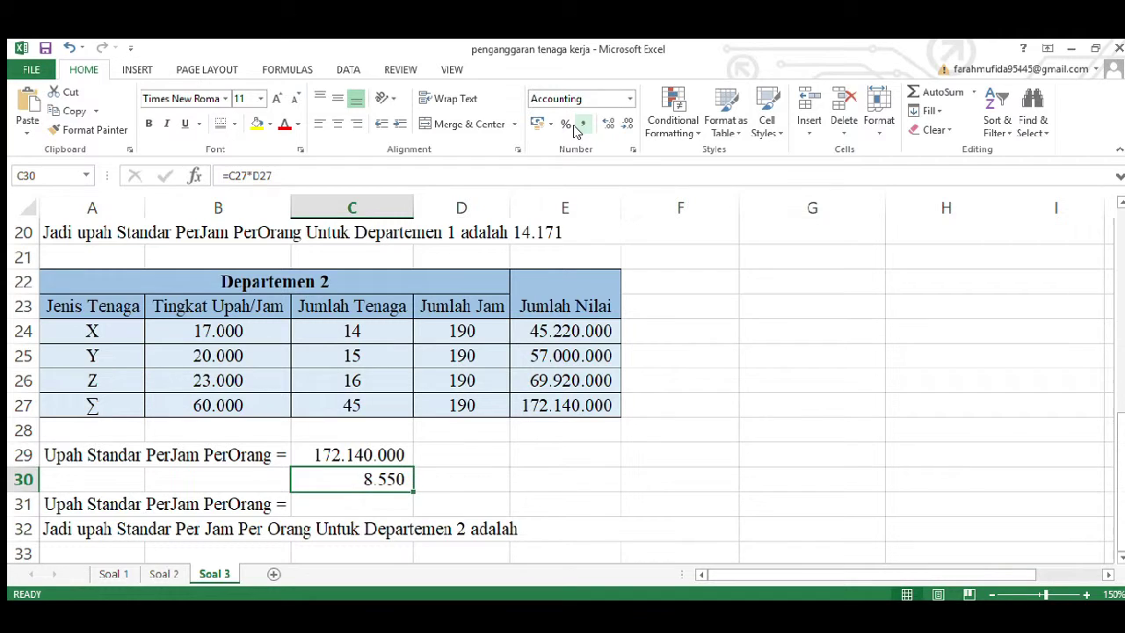
# Compute Departemen 2's Upah Standar PerJam PerOrang in C31 with =C29/C30 and format it with Comma Style
pyautogui.click(349, 505)
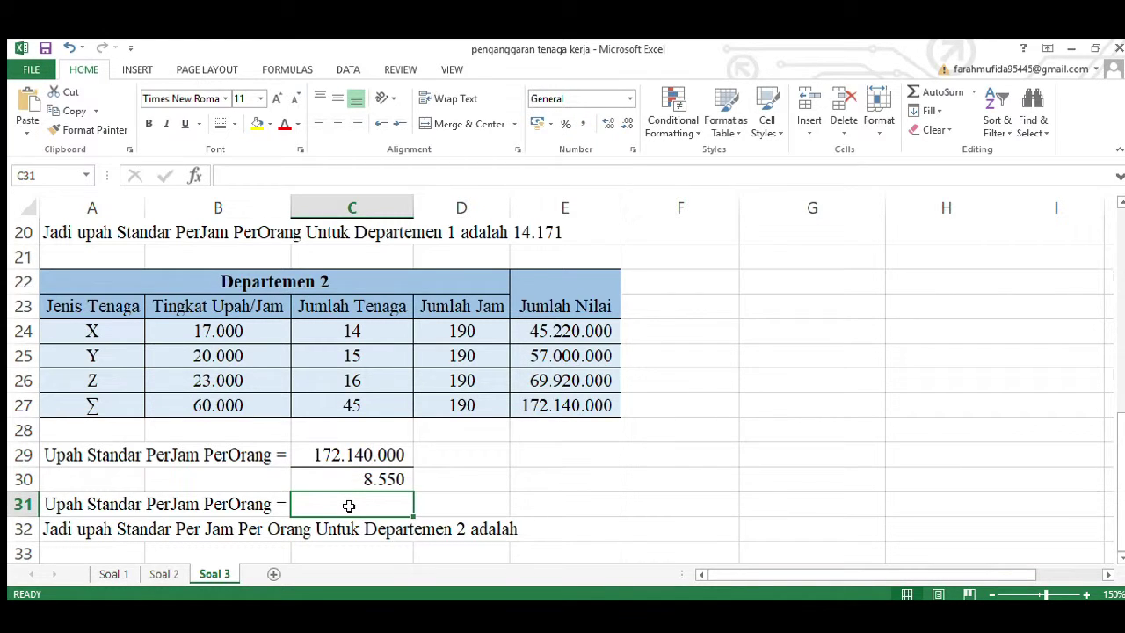
pyautogui.write('=')
pyautogui.click(367, 455)
pyautogui.write('/')
pyautogui.click(372, 479)
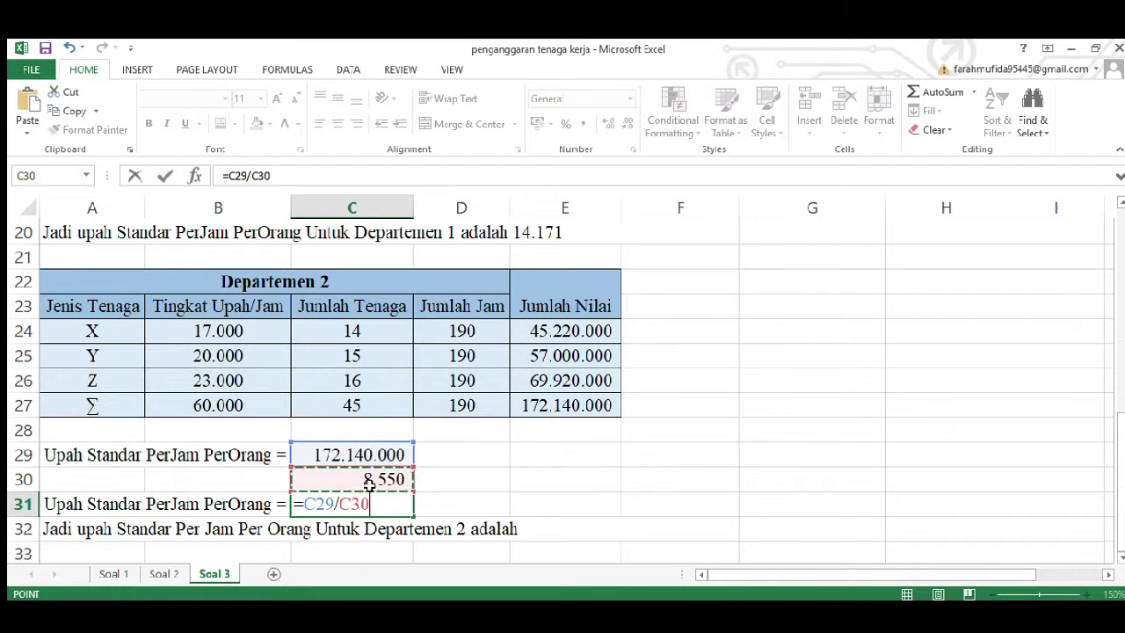
pyautogui.press('Return')
pyautogui.click(380, 510)
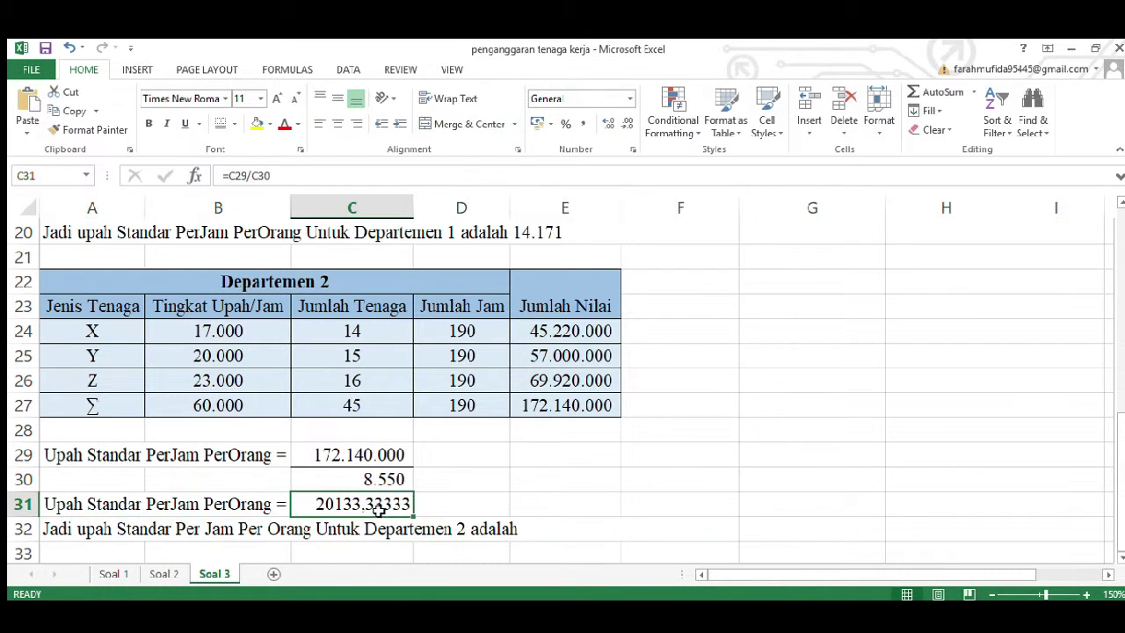
pyautogui.click(580, 124)
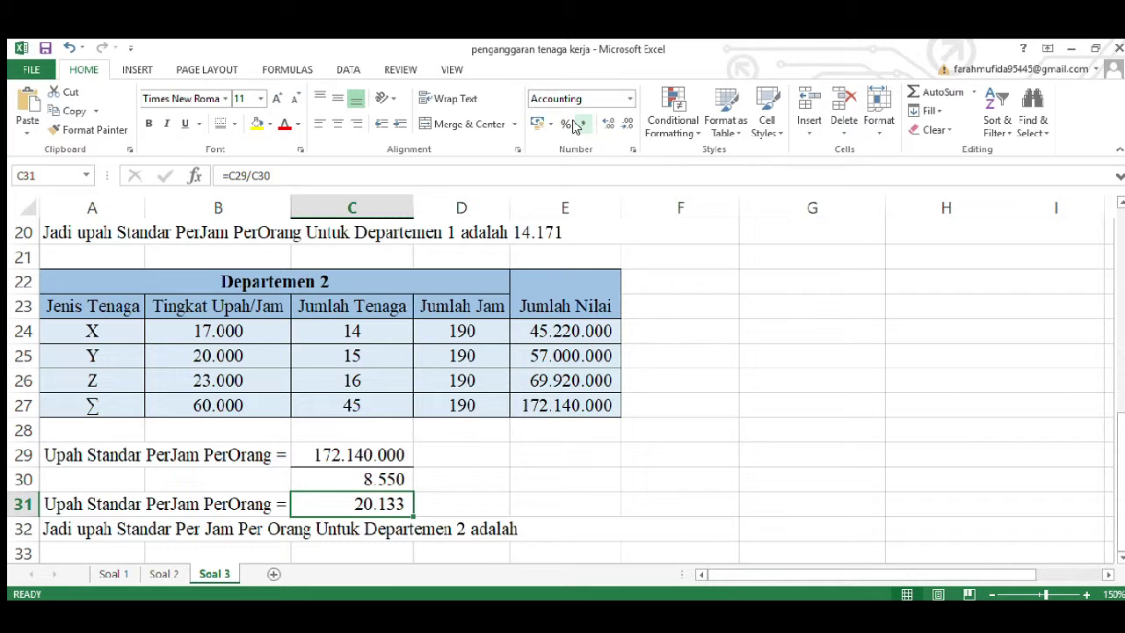
# Complete the Departemen 2 conclusion sentence in A32 by adding the wage 20.133 at its end
pyautogui.click(505, 532)
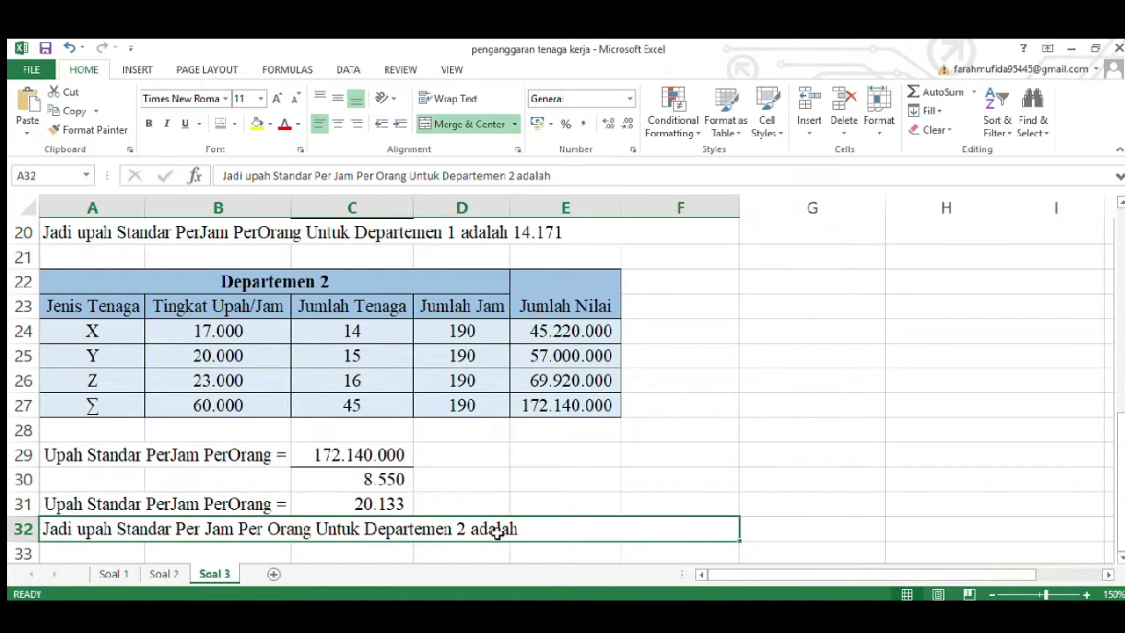
pyautogui.click(642, 176)
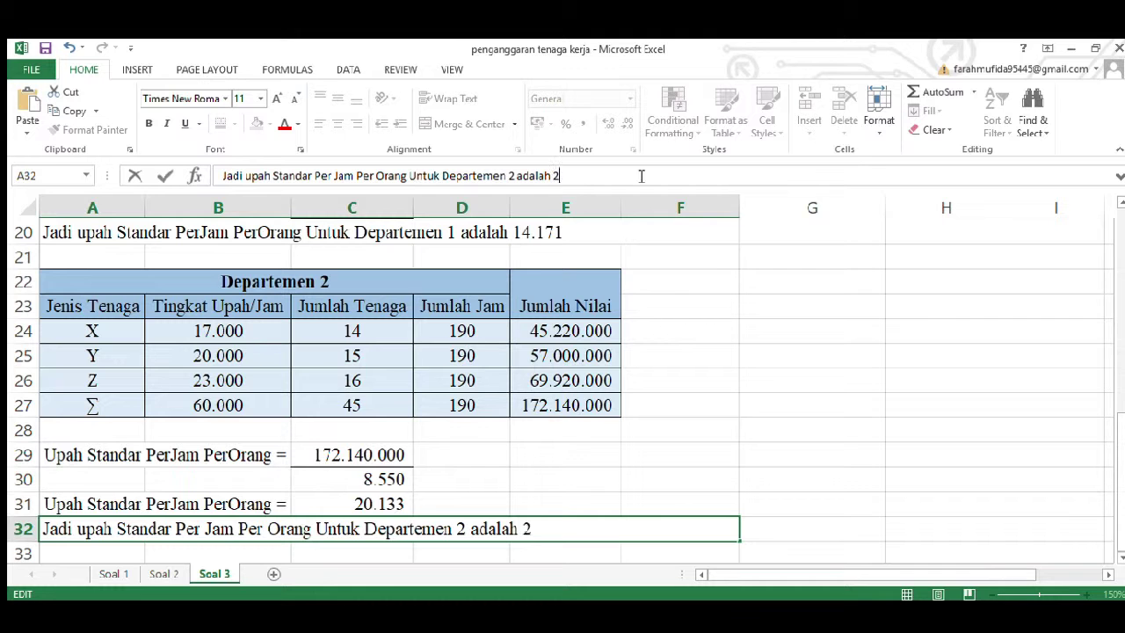
pyautogui.write('33')
pyautogui.press('Return')
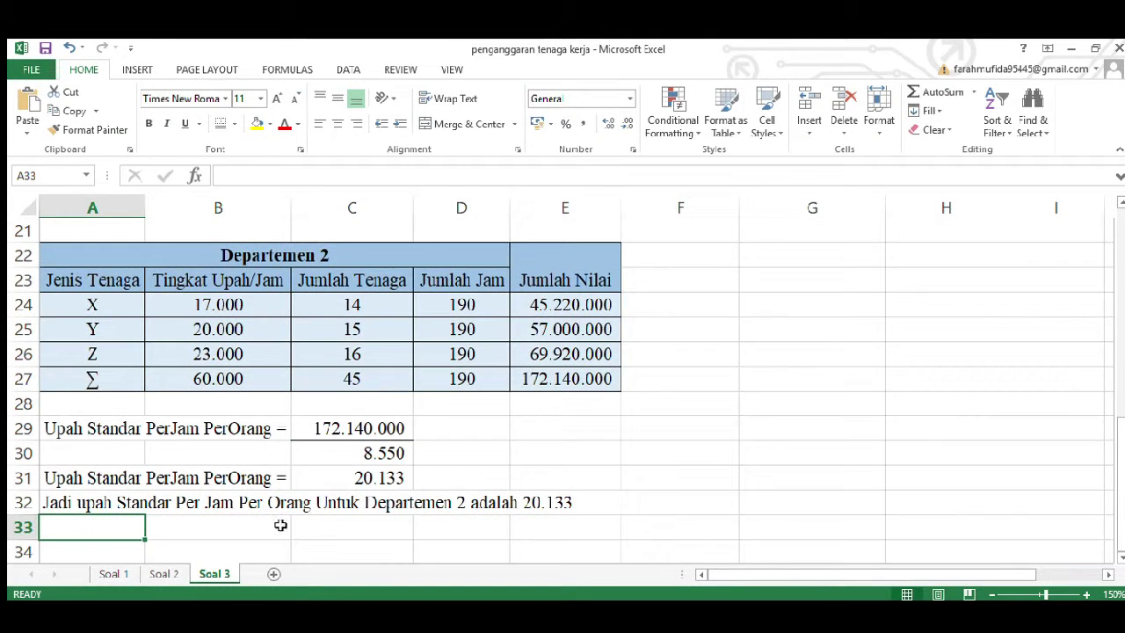
pyautogui.click(356, 479)
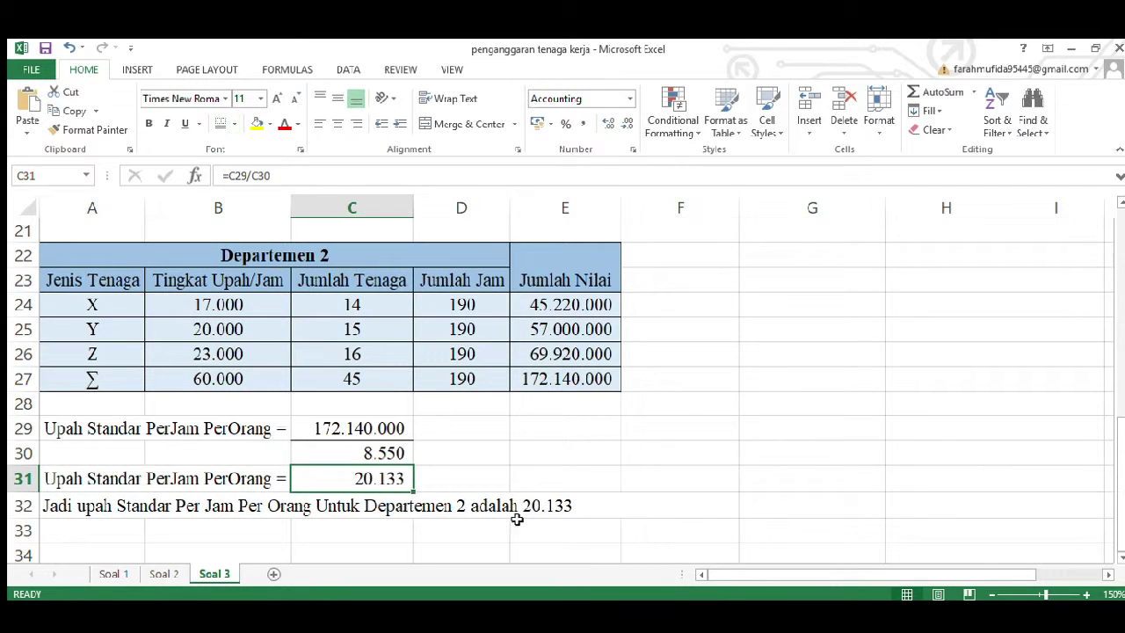
pyautogui.click(485, 505)
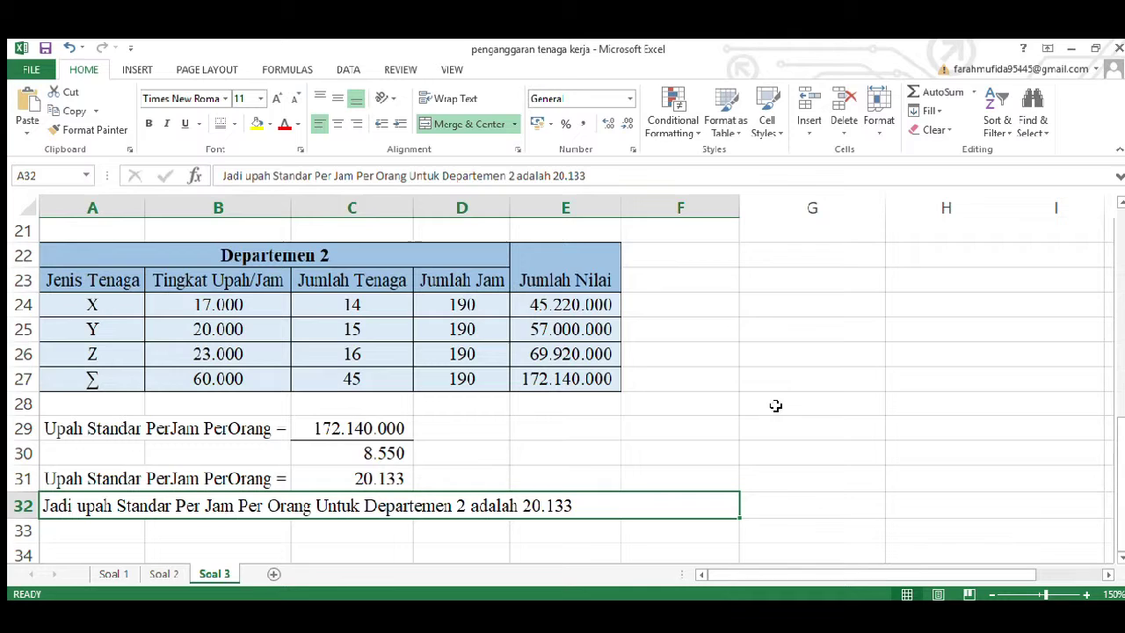